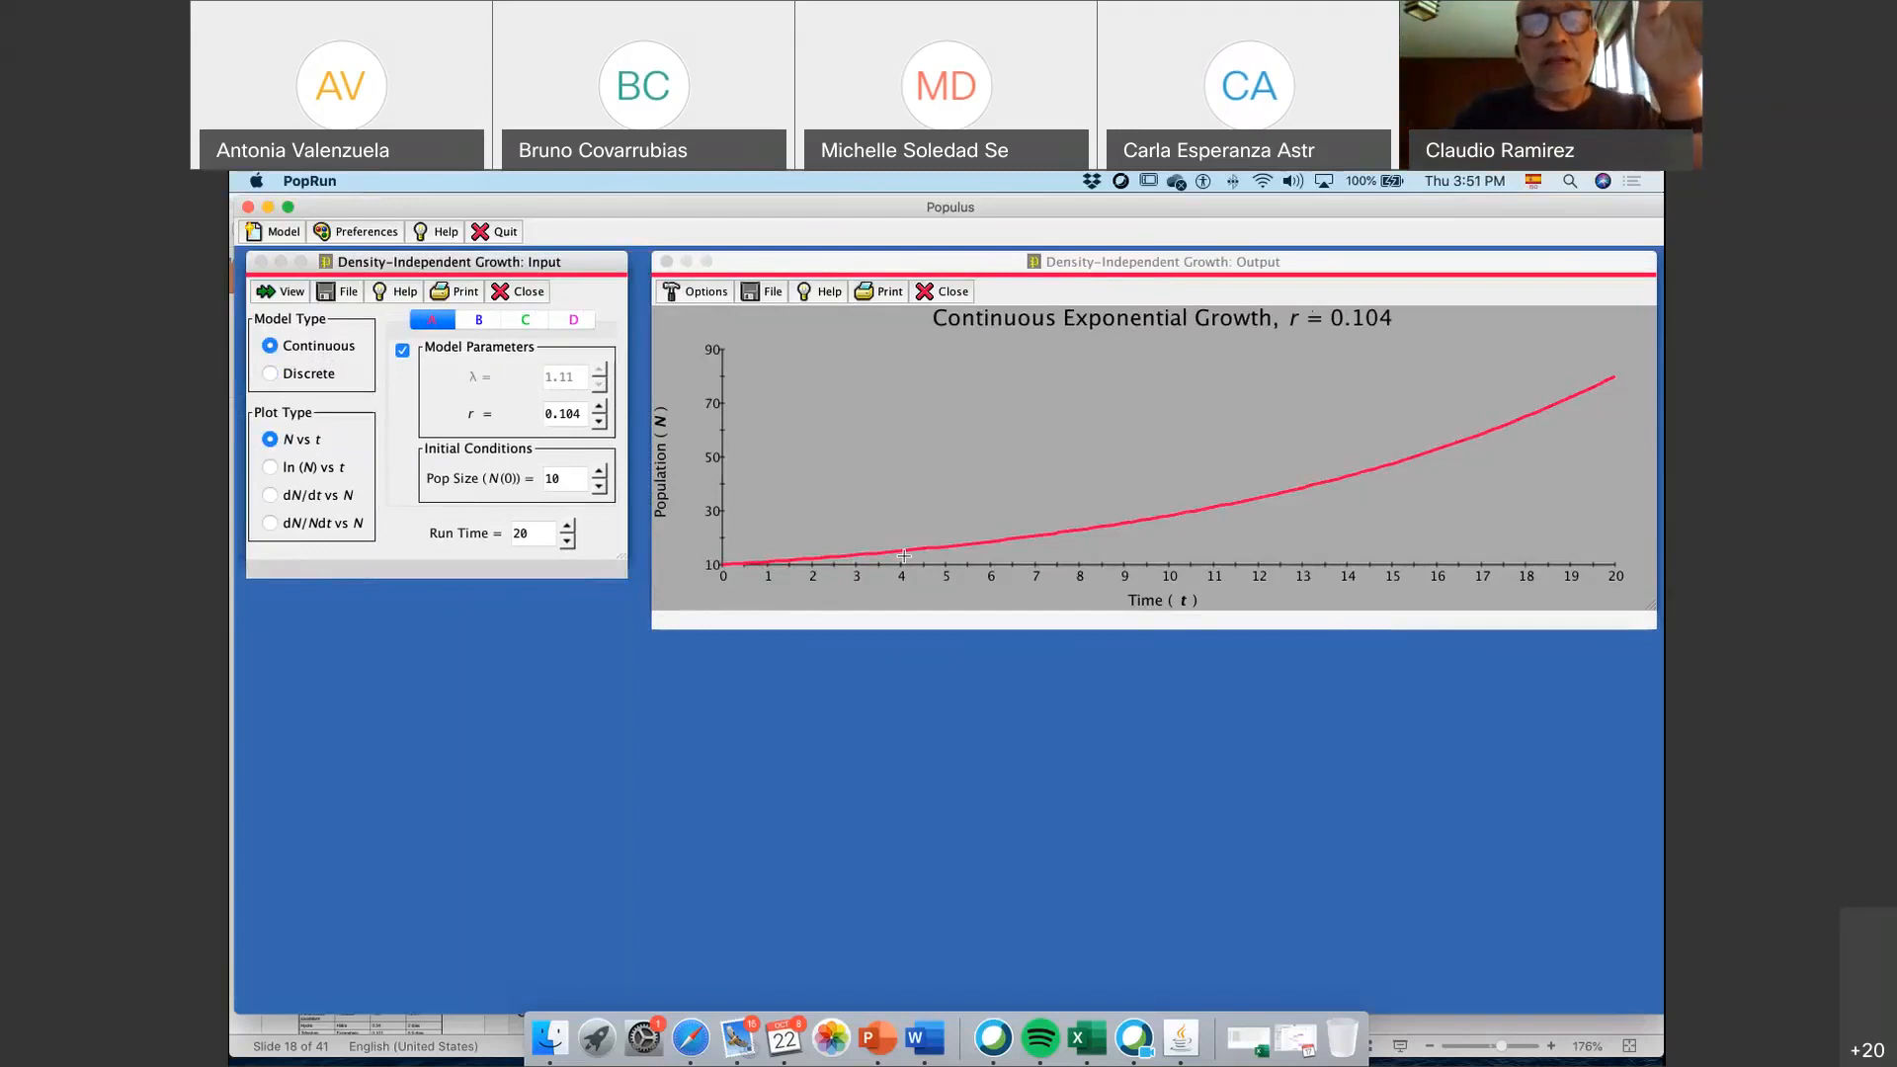
Display the discrete geometric growth model for comparison and return to the continuous model
click(276, 376)
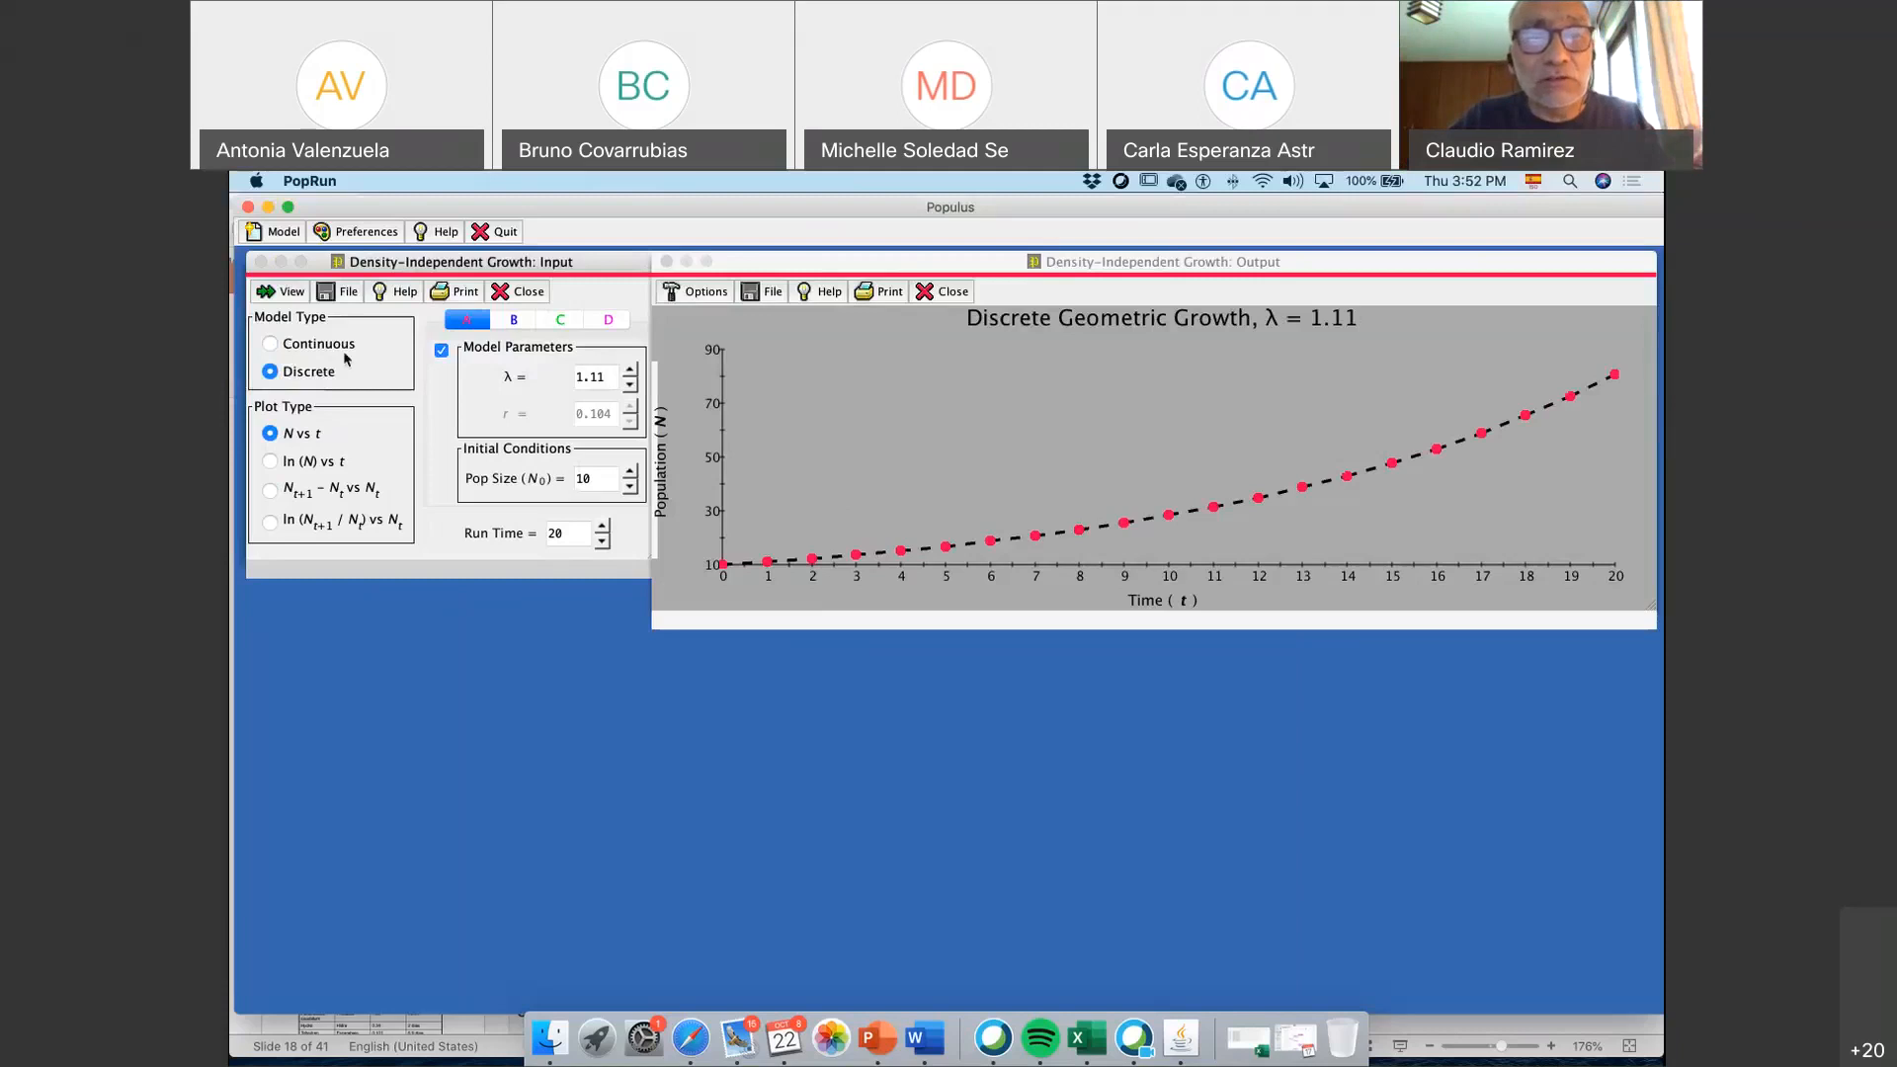
click(287, 343)
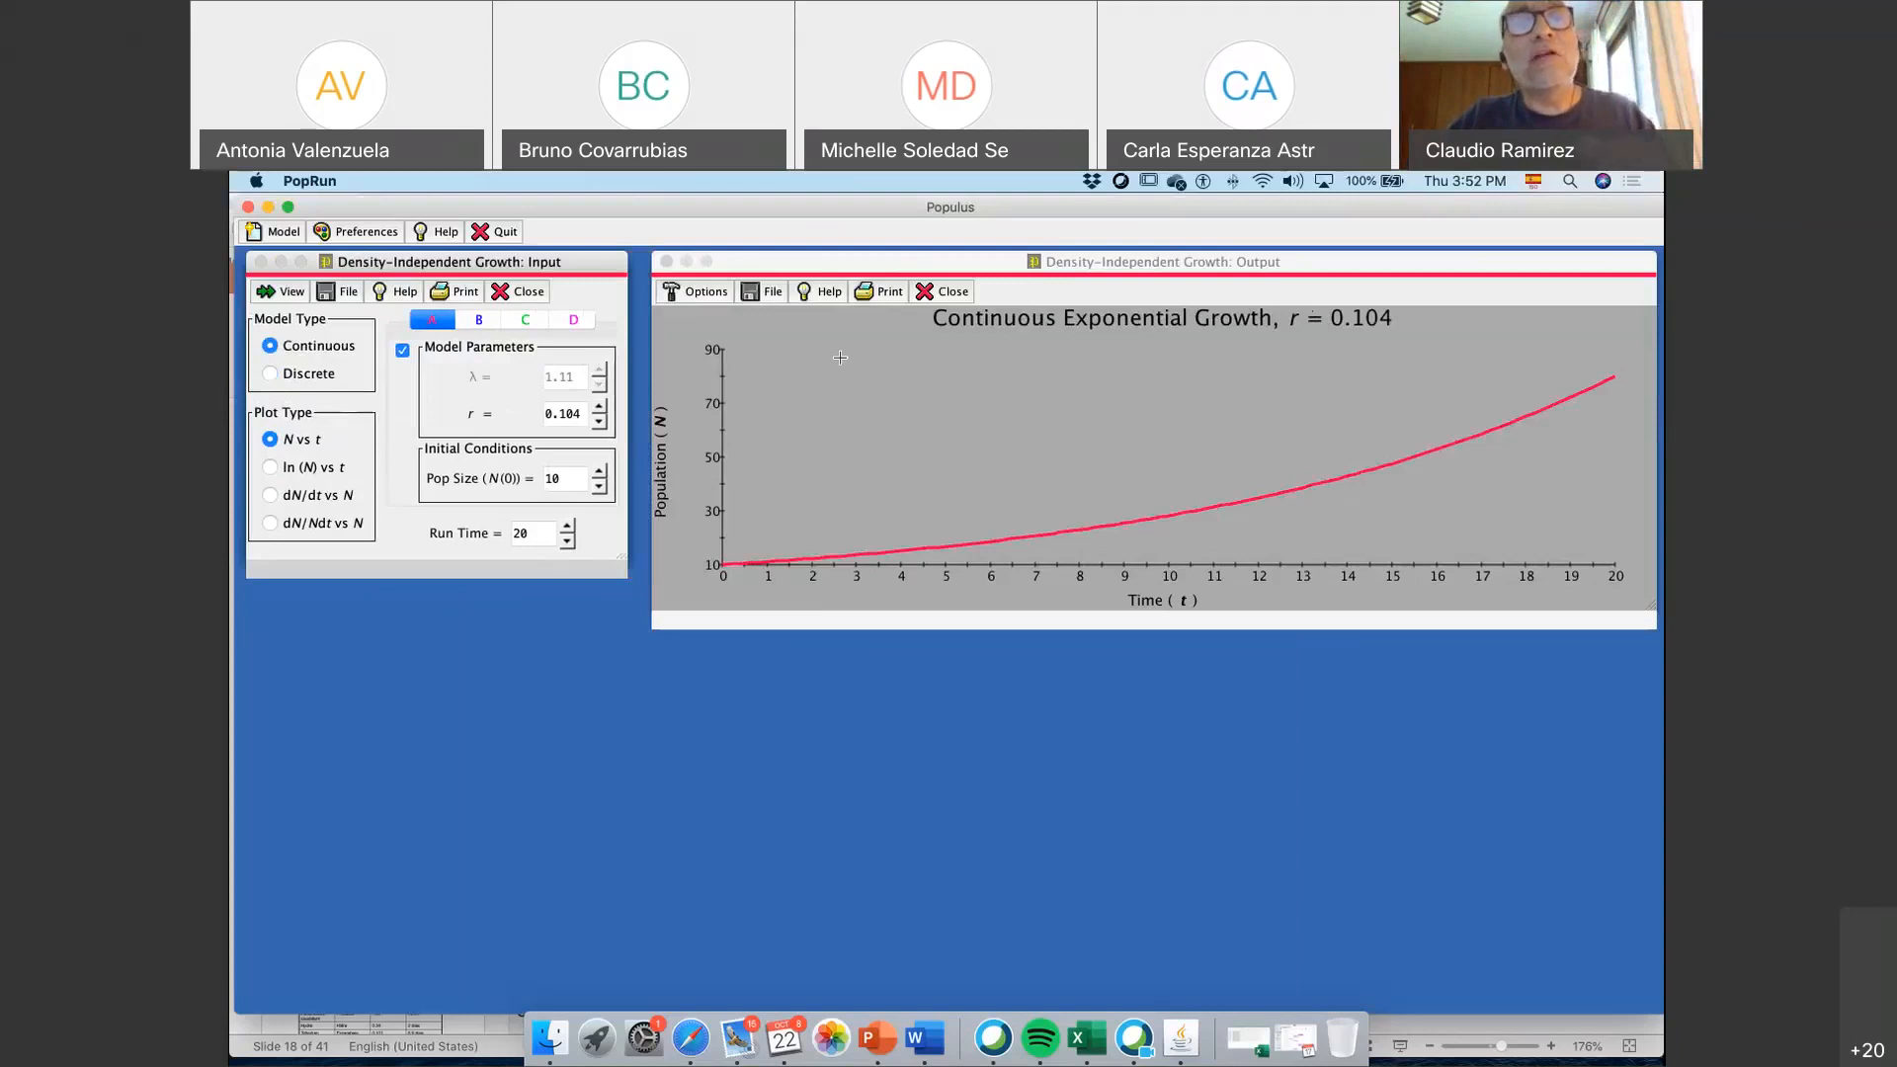
Set the growth rate r to 1 and redraw the continuous exponential growth plot
click(580, 416)
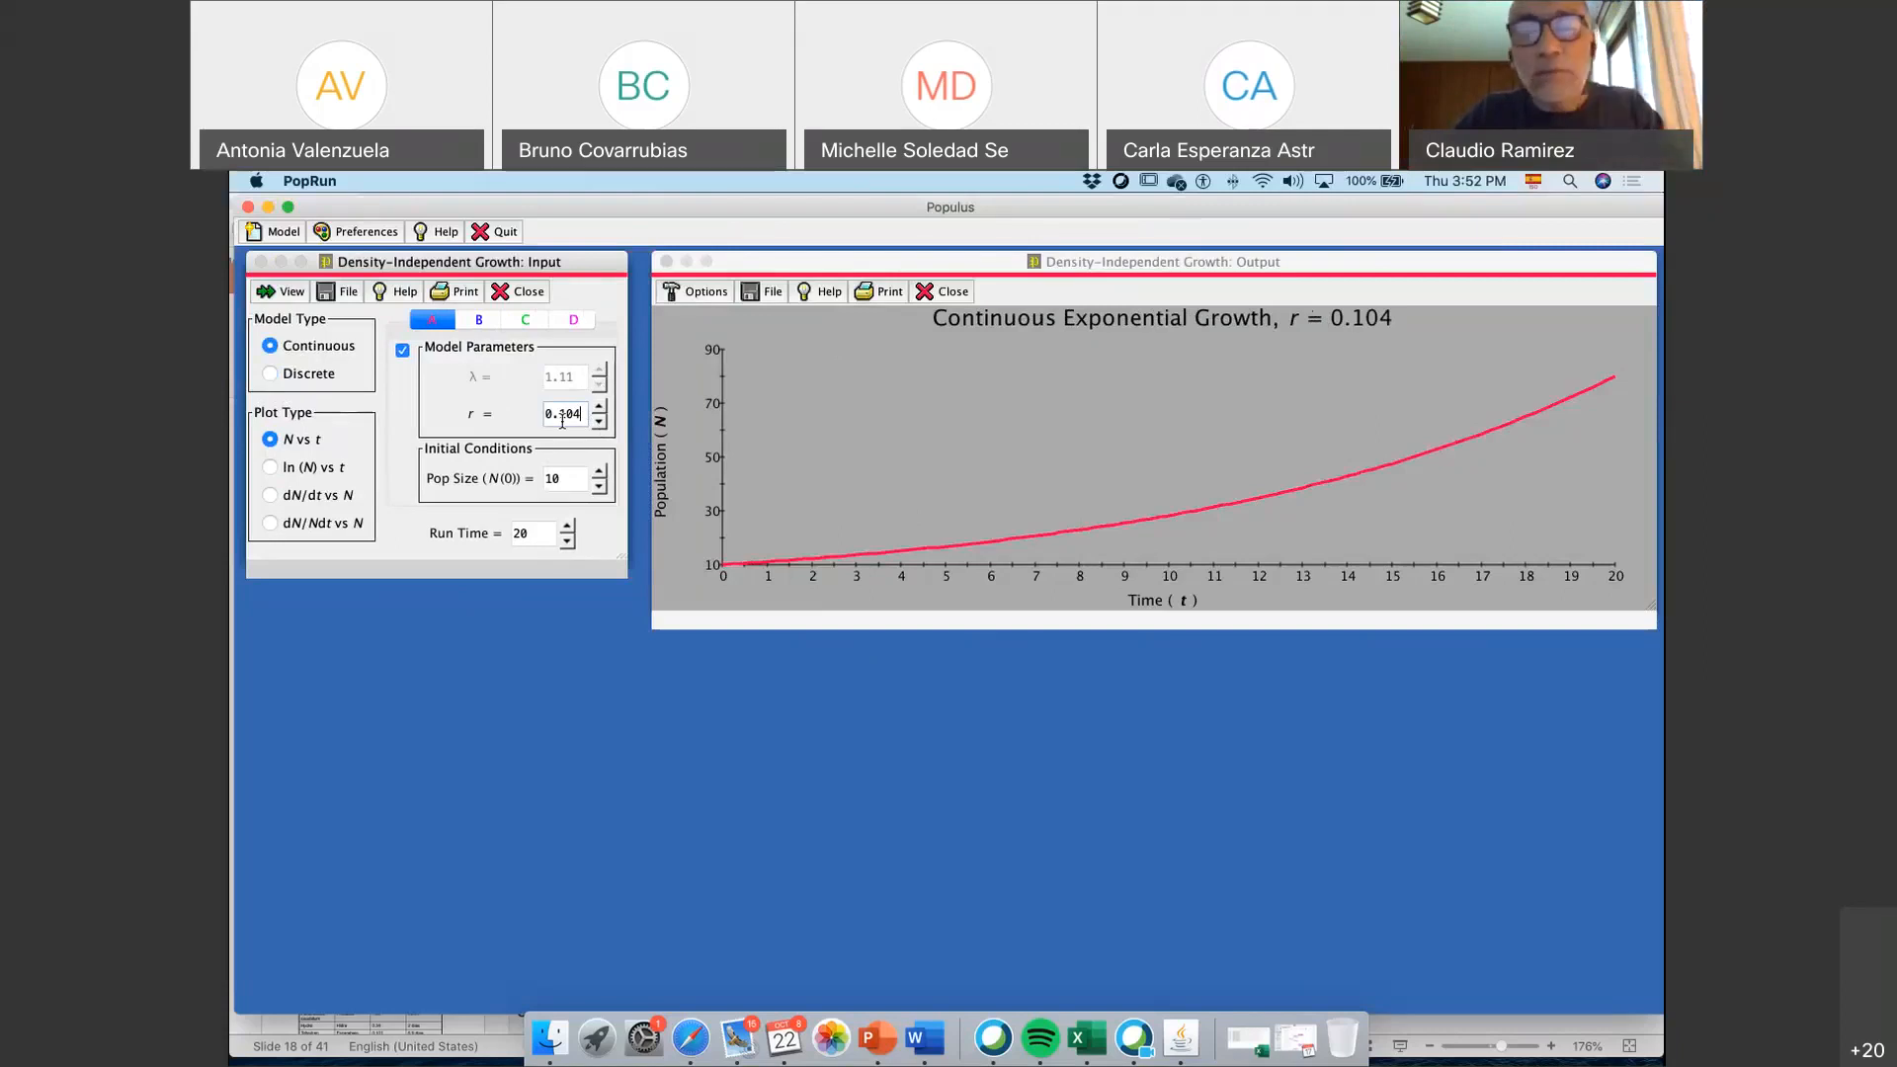
key(BackSpace)
key(BackSpace)
key(BackSpace)
key(BackSpace)
key(BackSpace)
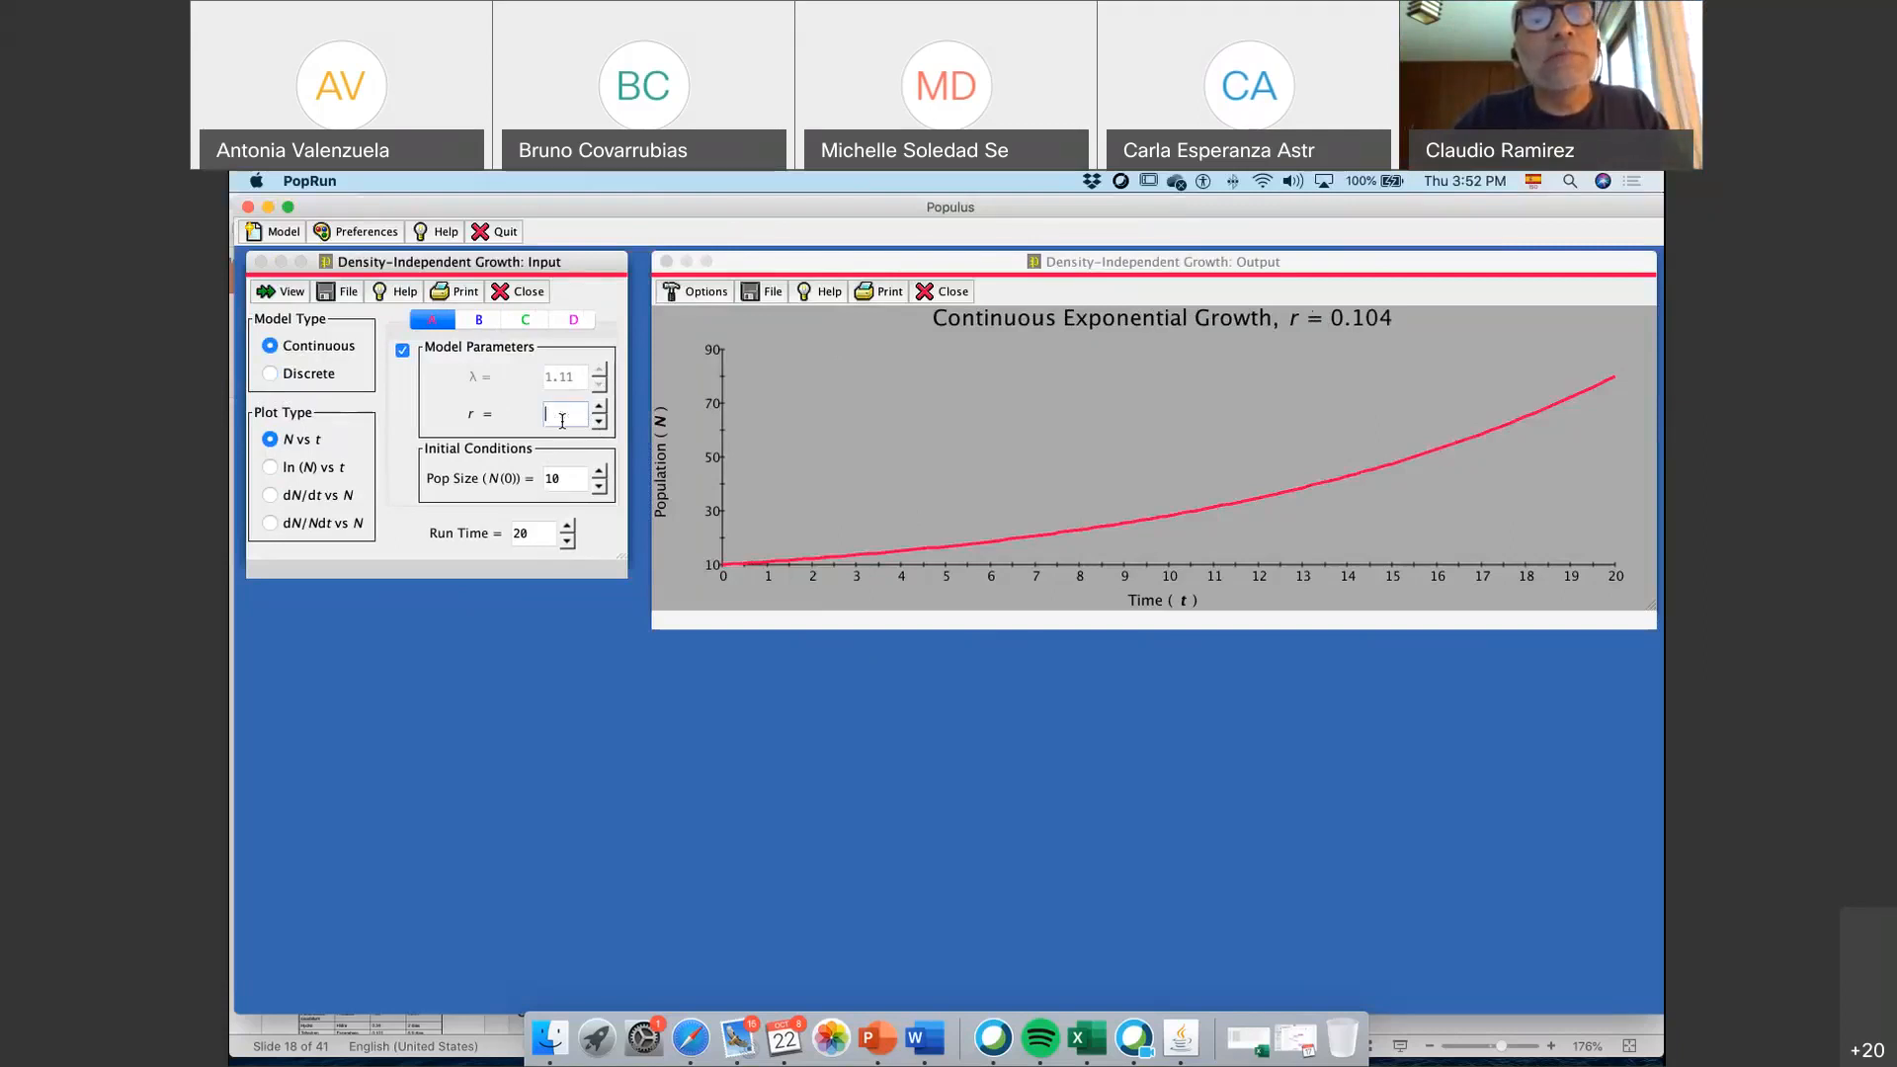
text(1)
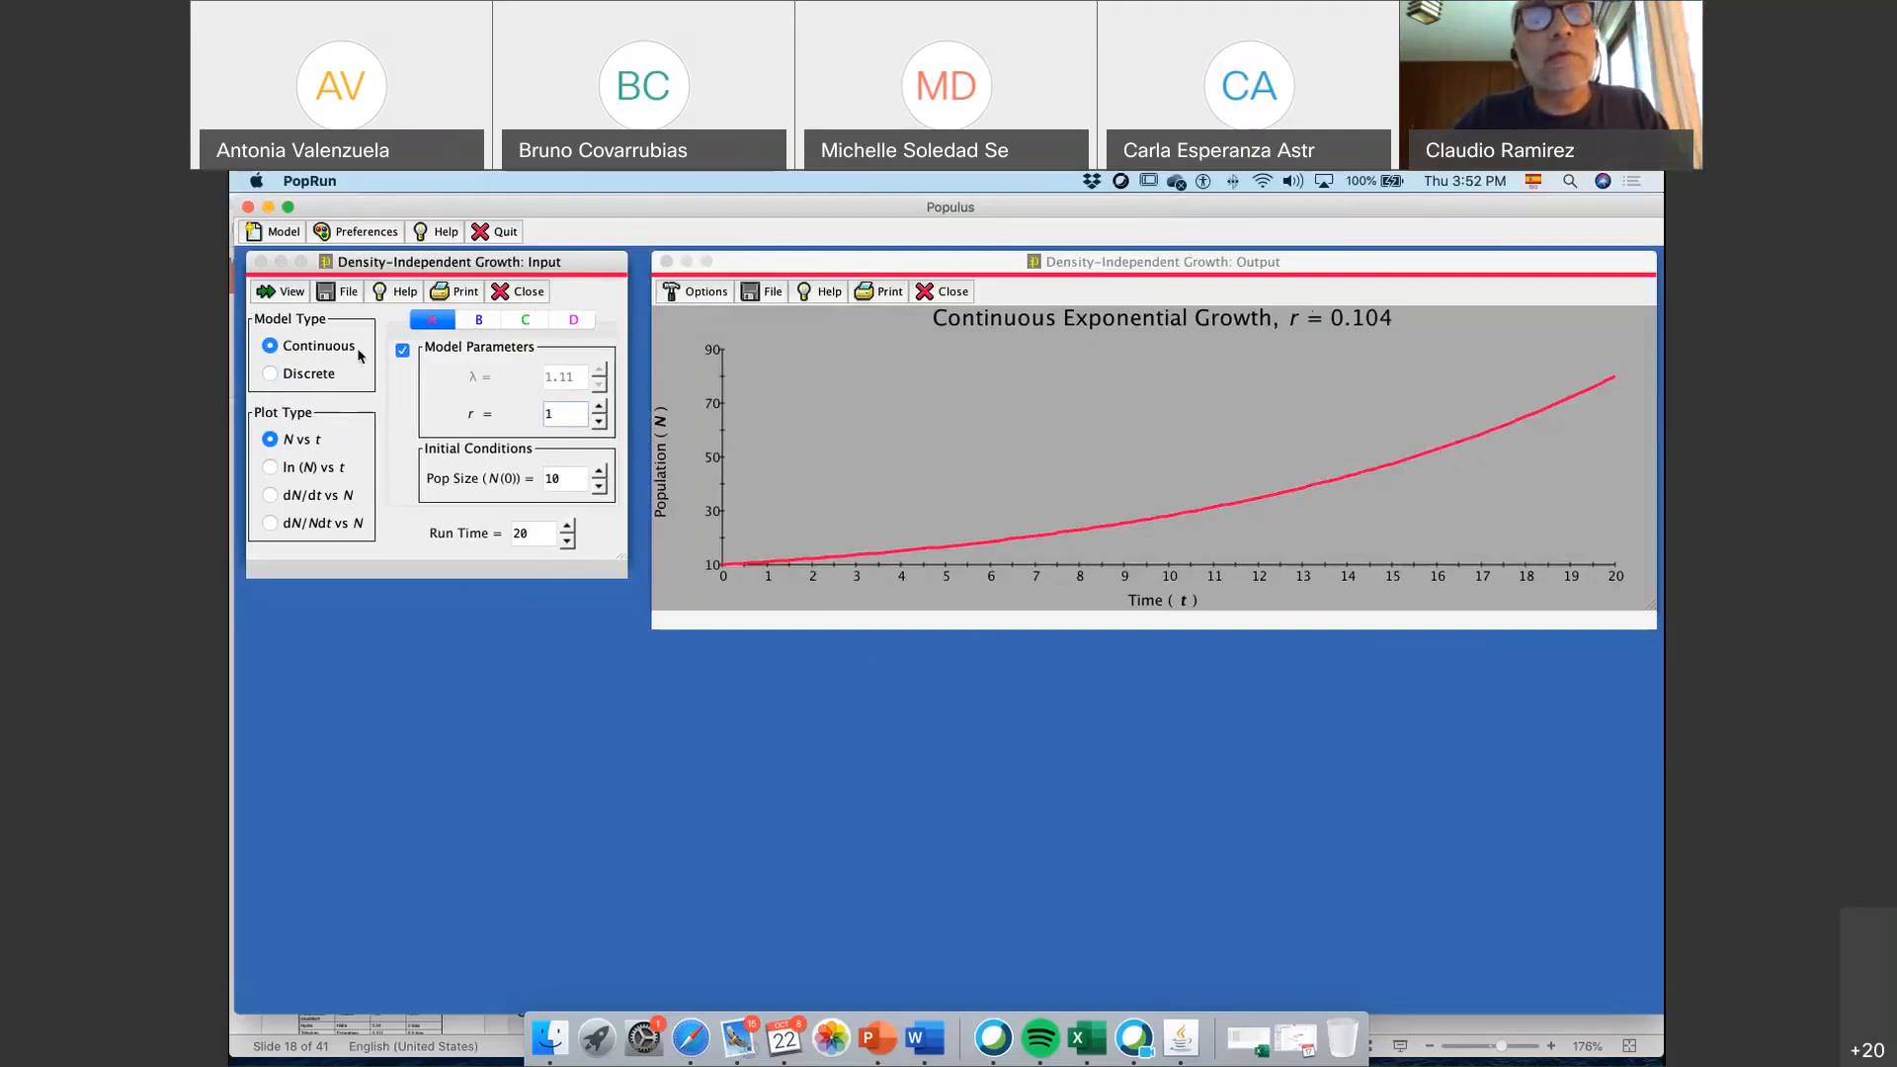
click(291, 289)
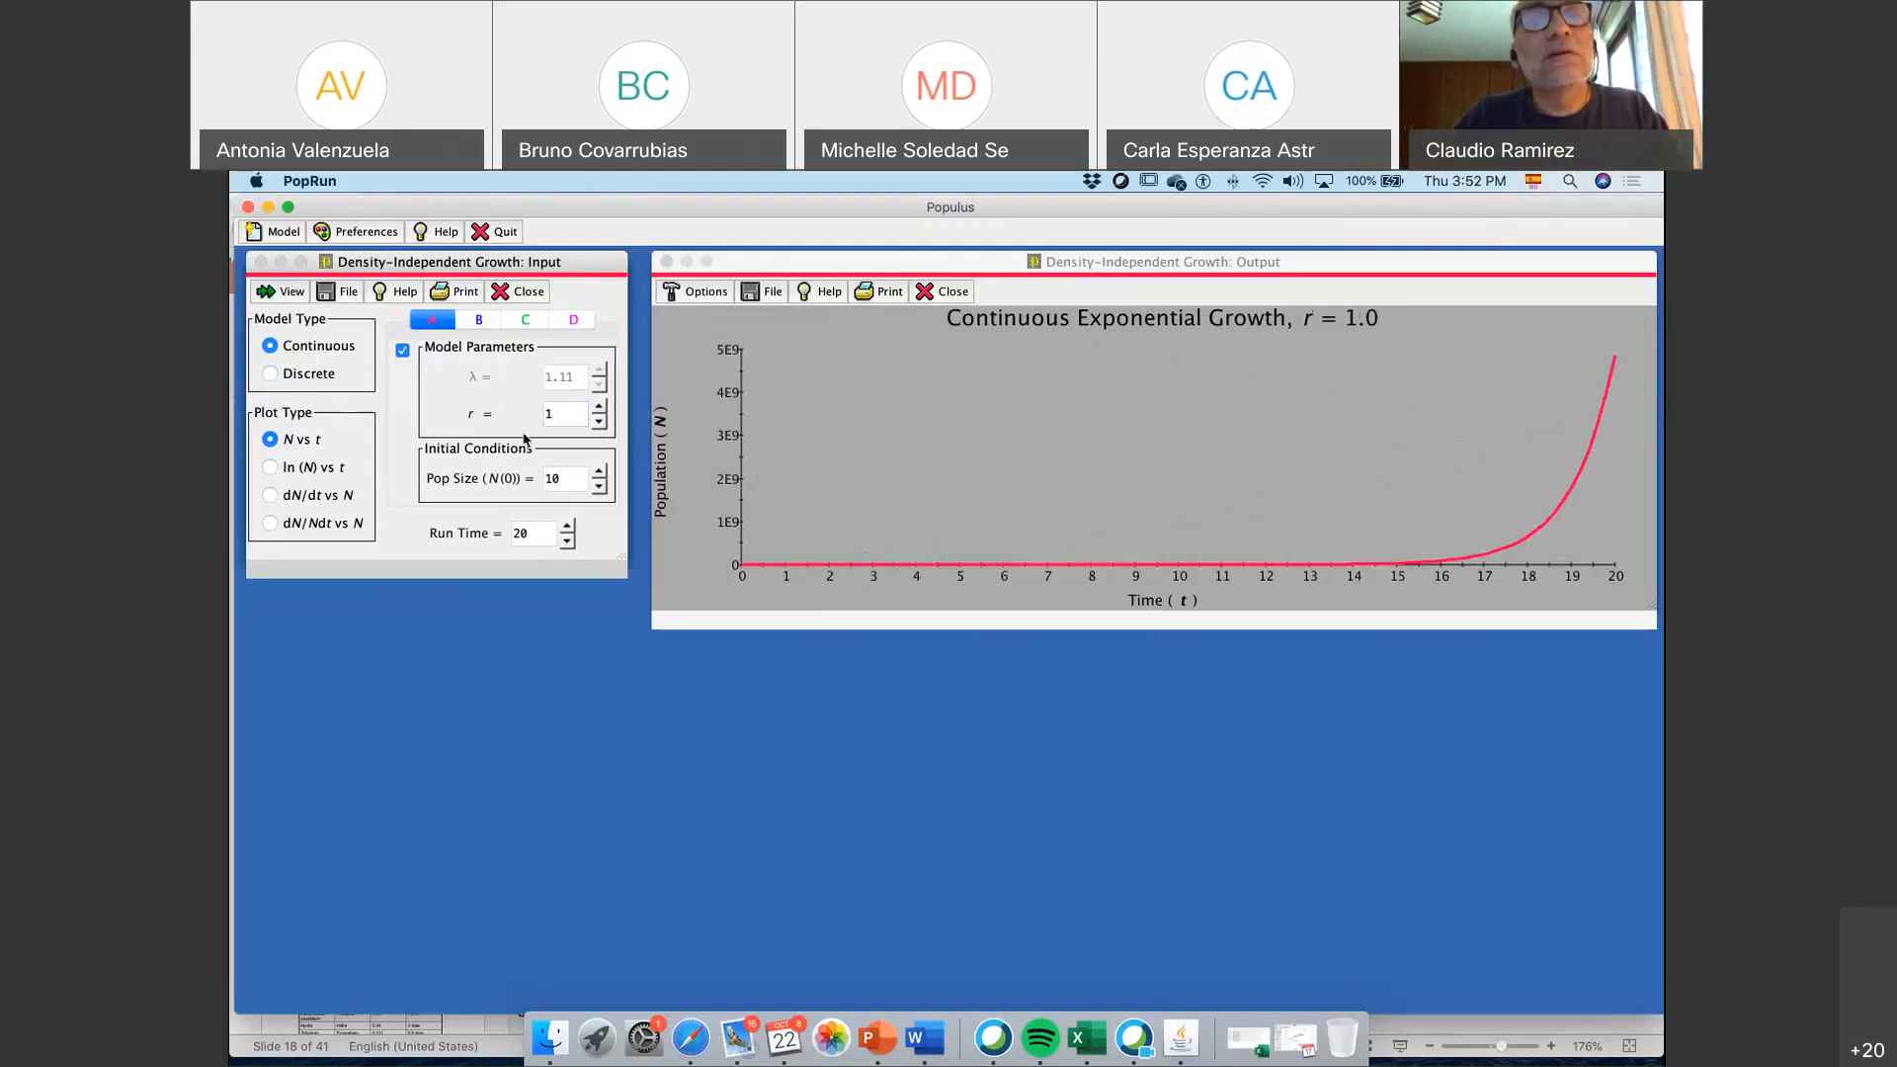
Set the growth rate r to 0.5 and update the continuous growth plot
key(BackSpace)
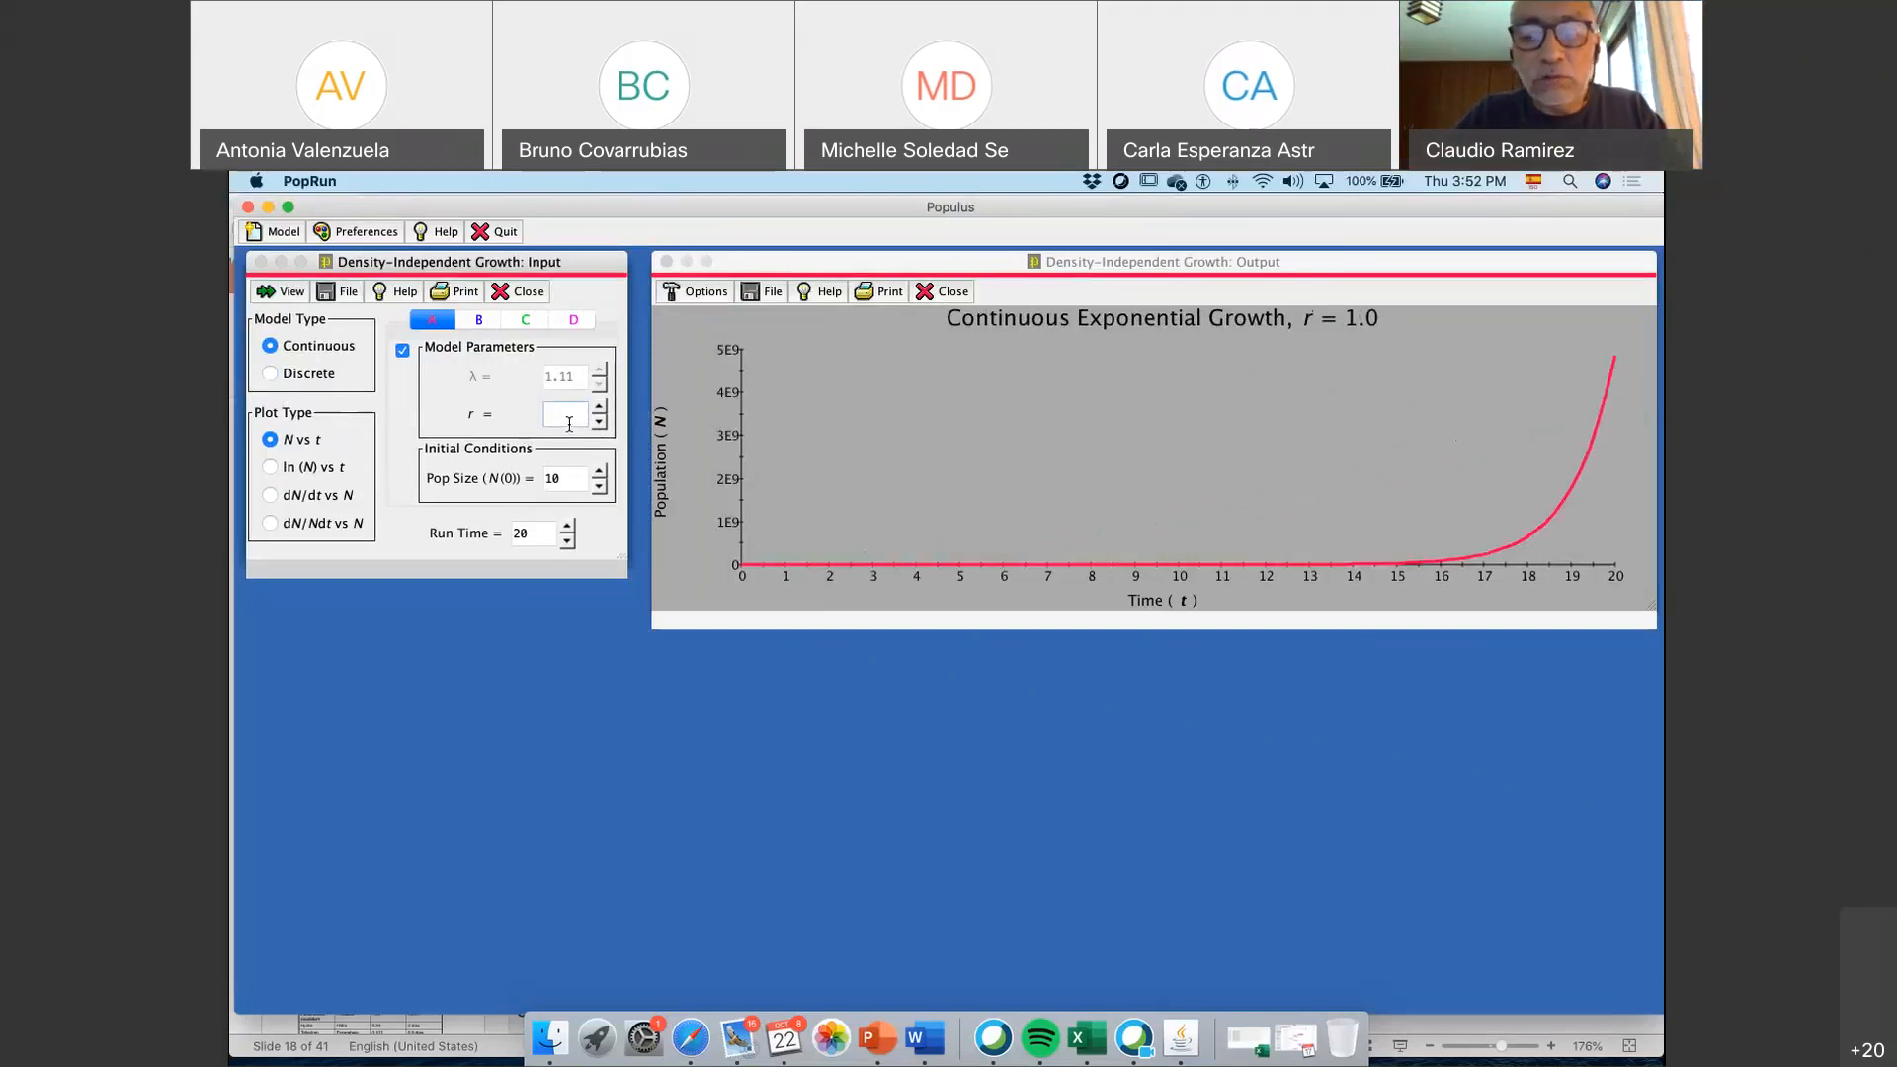
text(0.5)
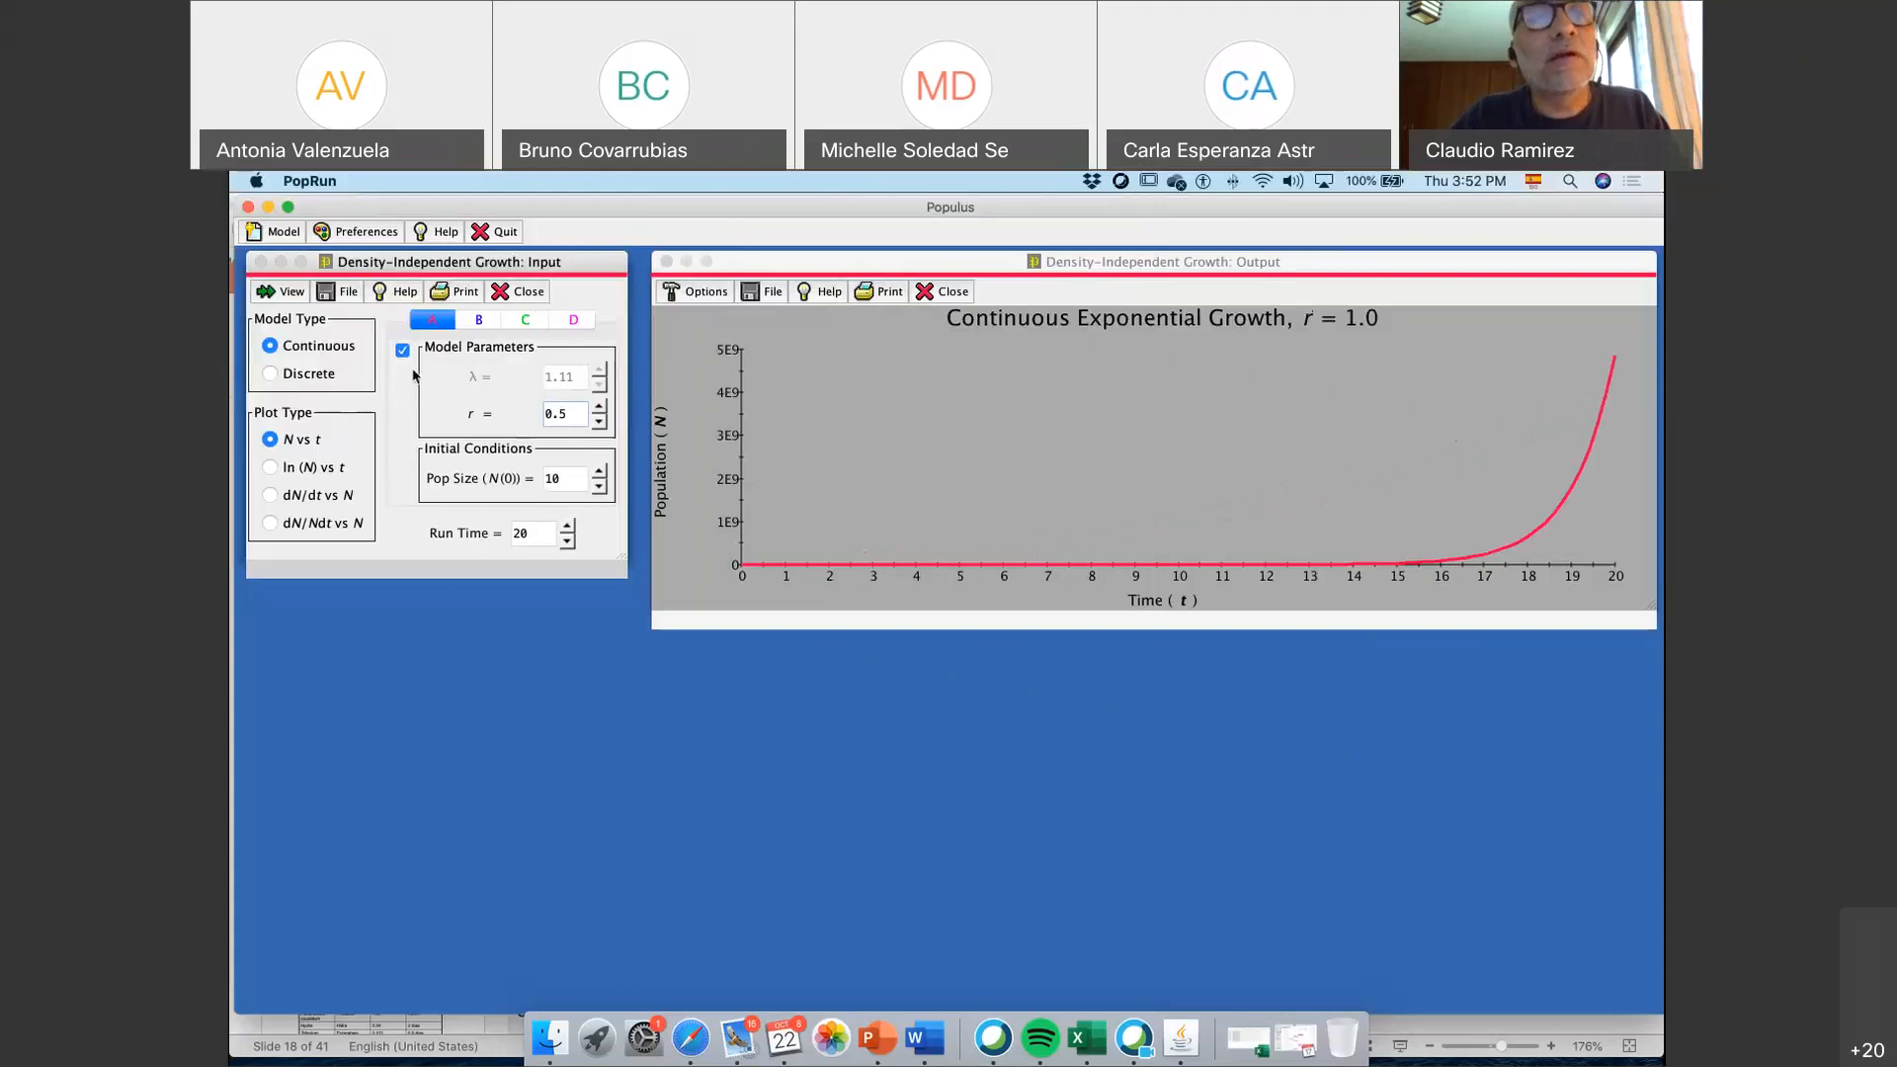
click(287, 293)
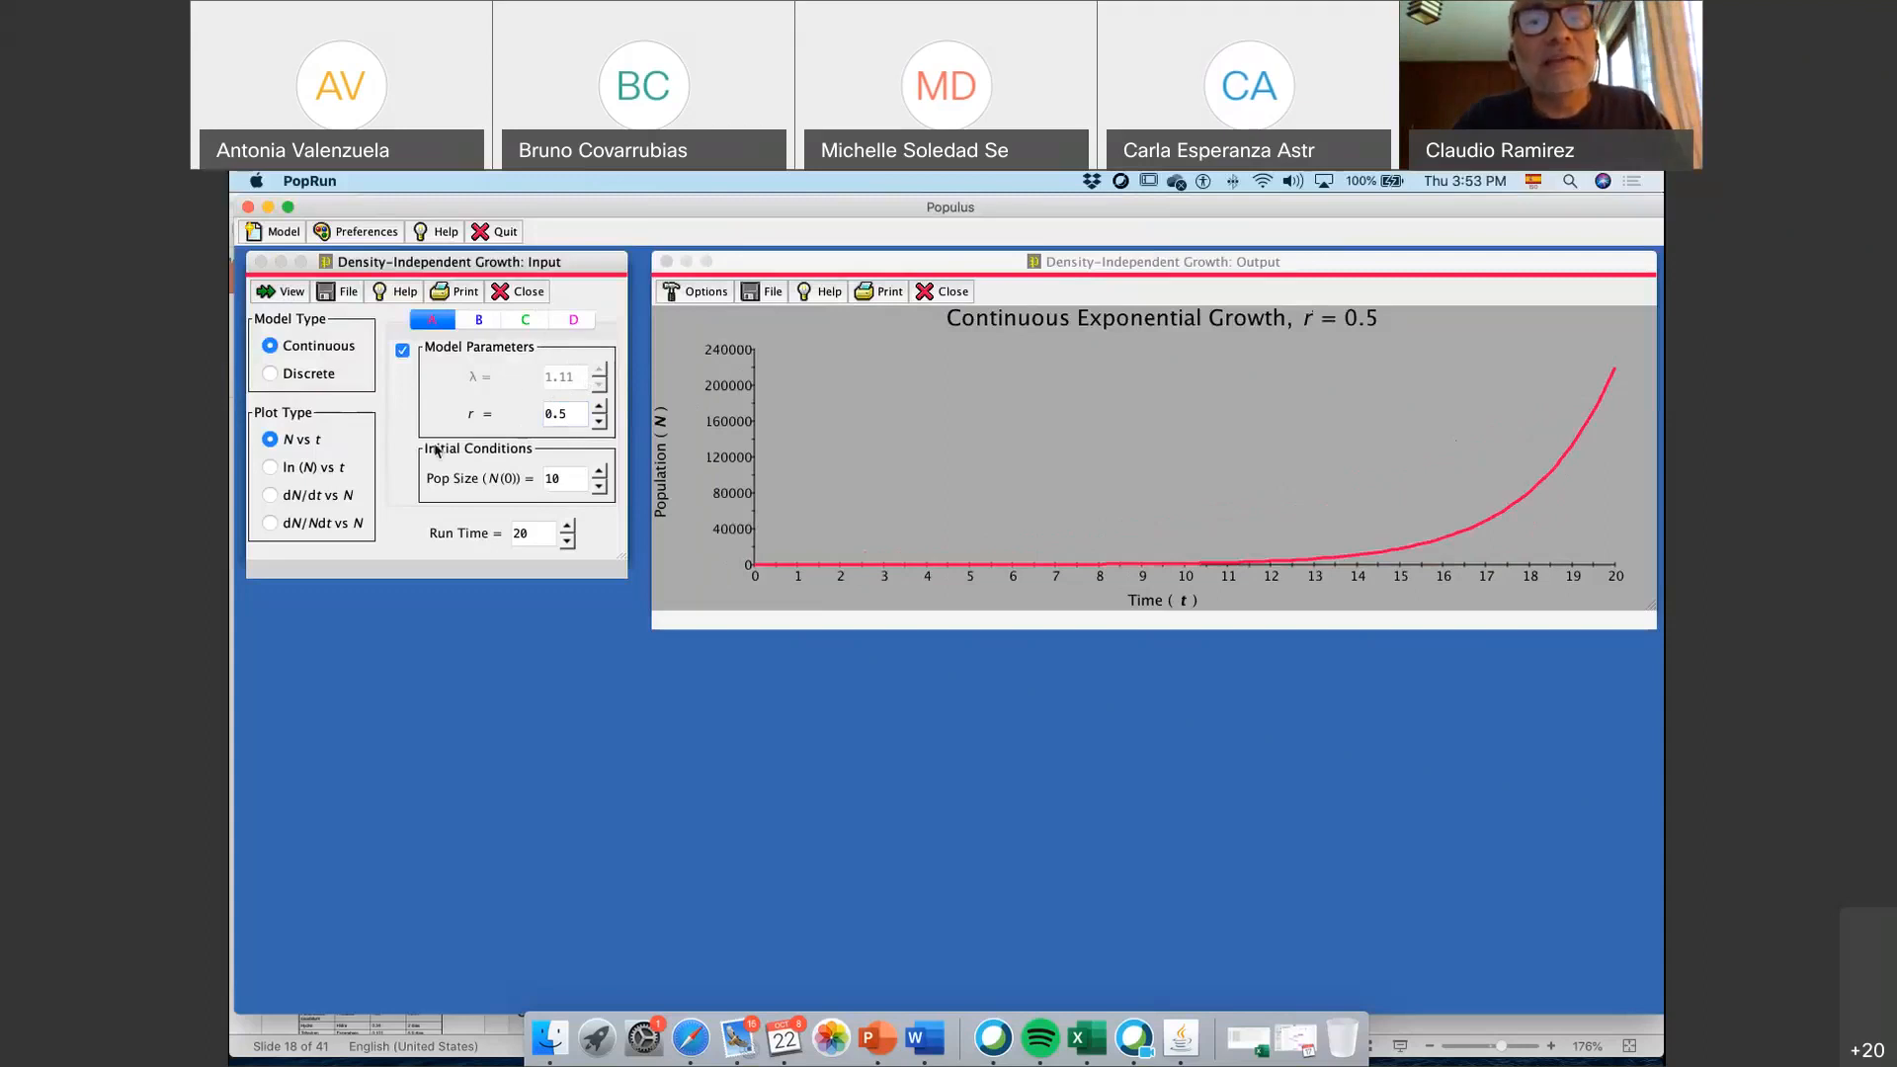
Plot the growth with an initial population size N(0) of 1, and again with 1000
click(563, 482)
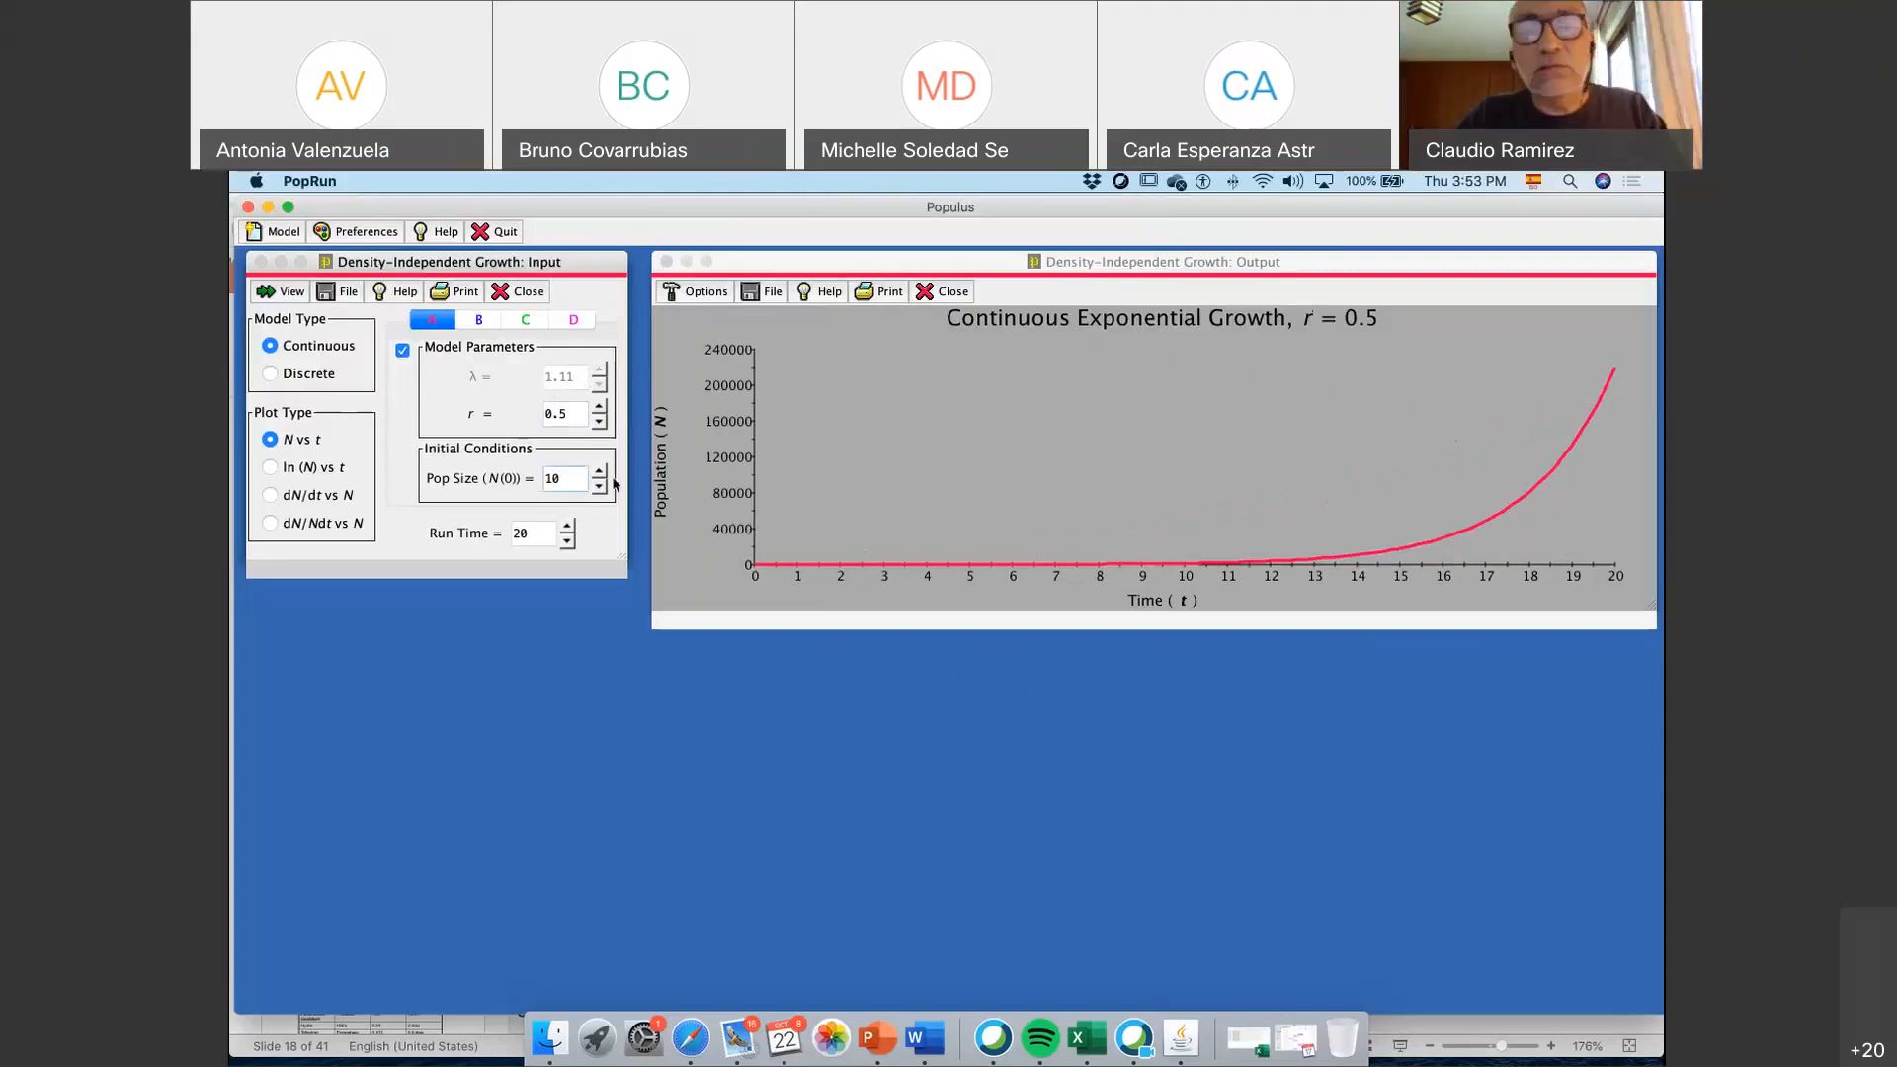
key(BackSpace)
key(BackSpace)
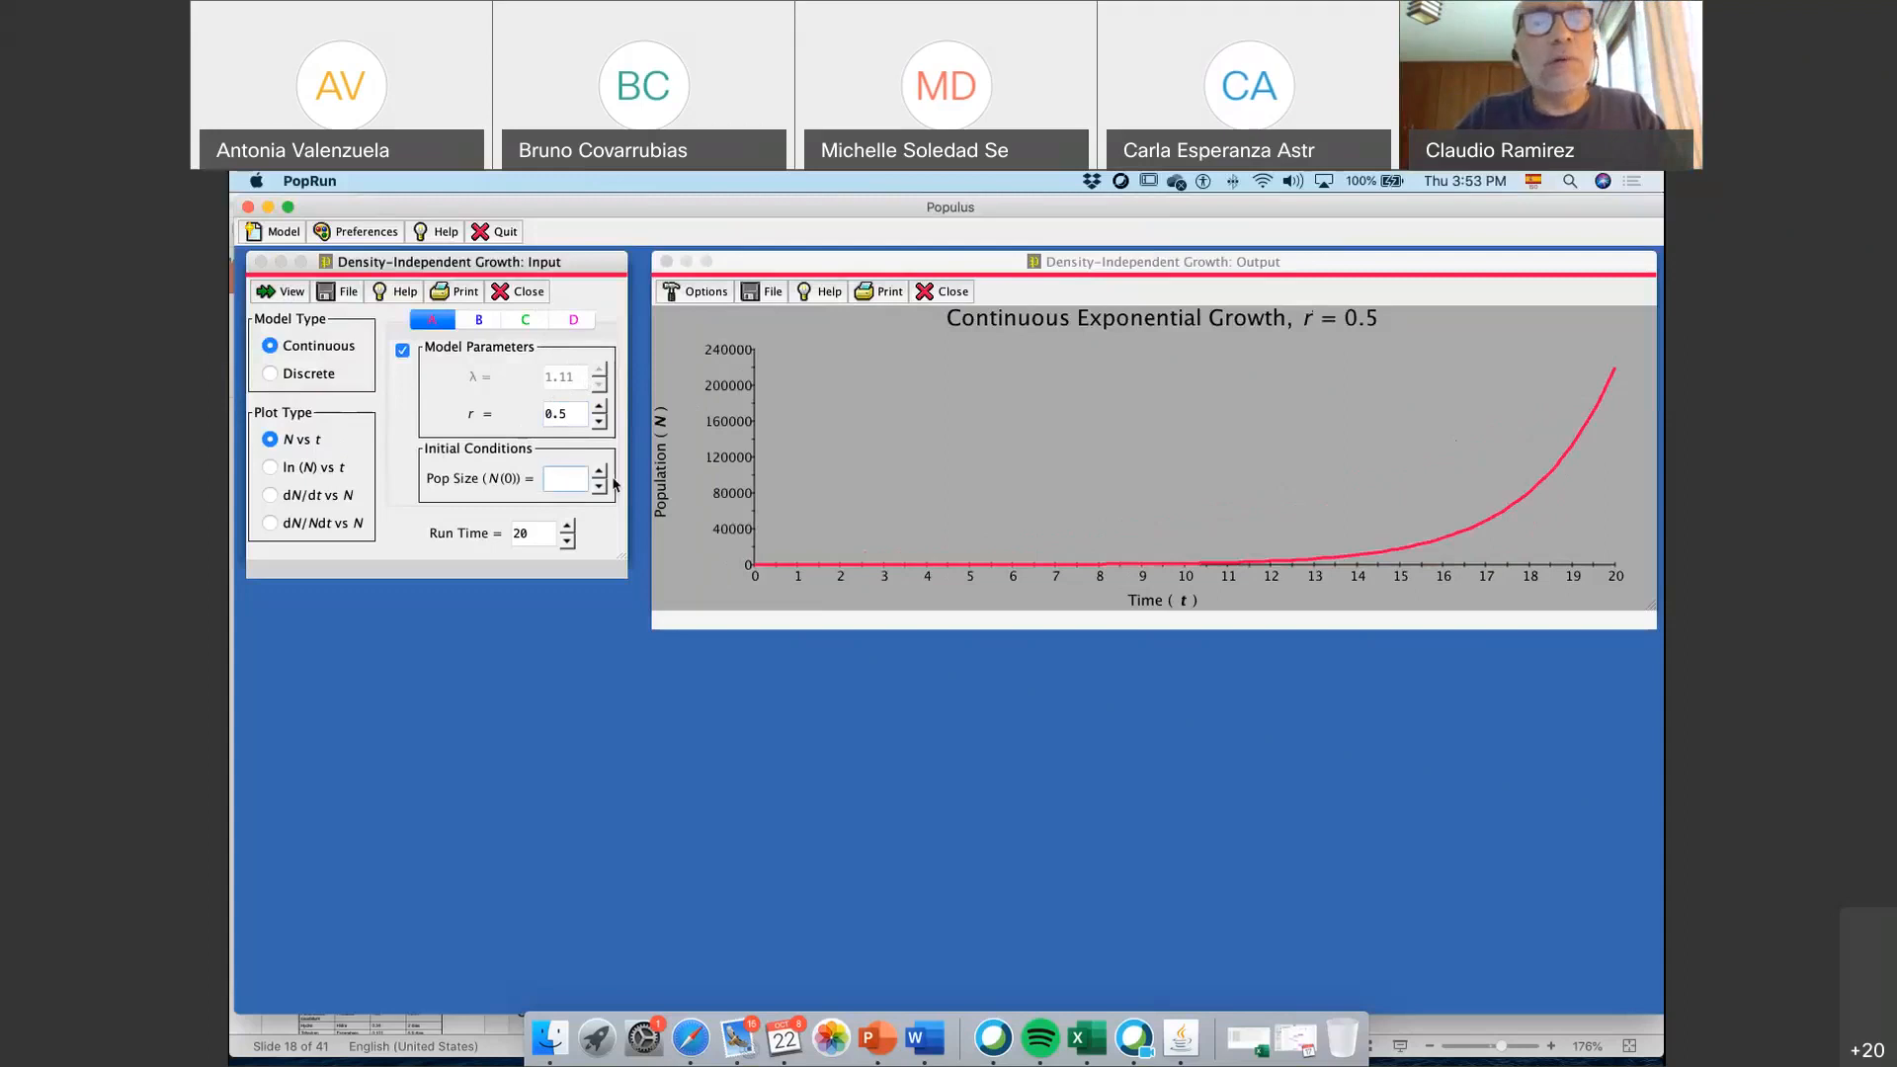
text(1)
key(Return)
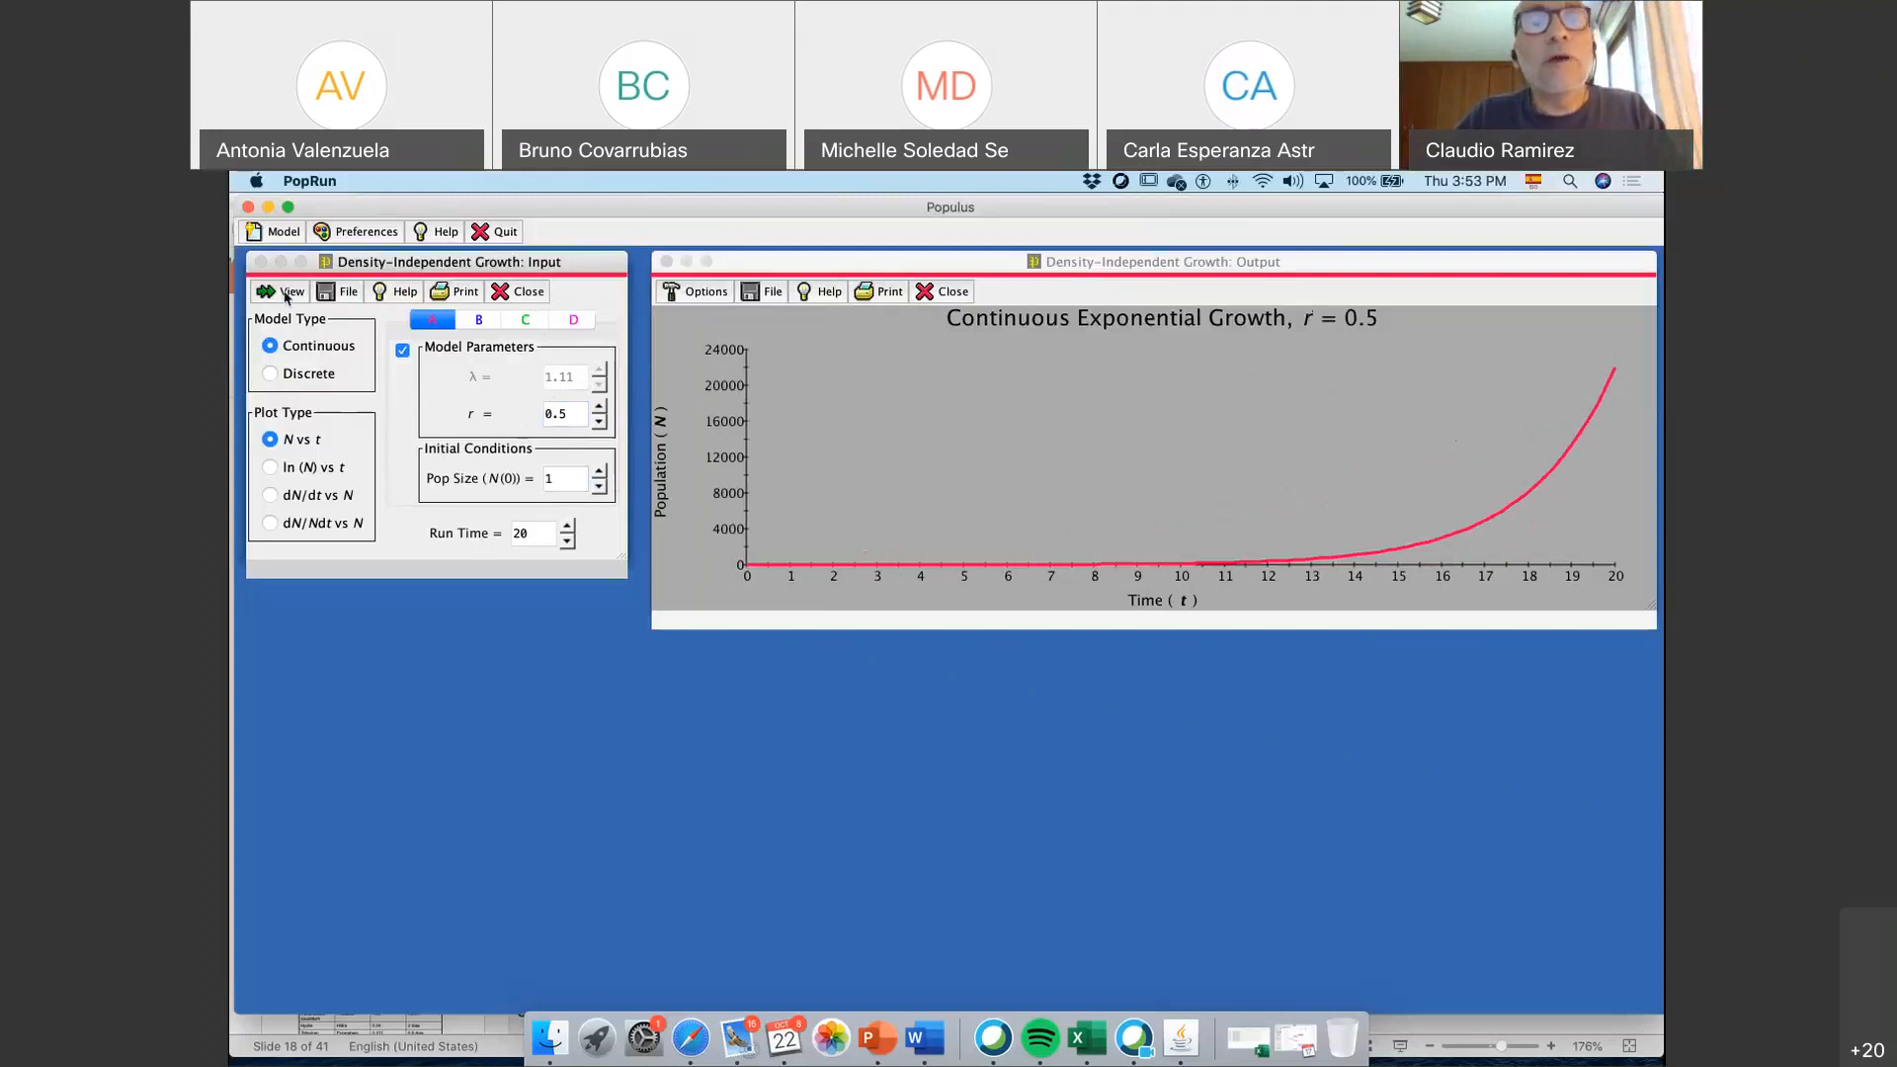
text(000)
click(293, 292)
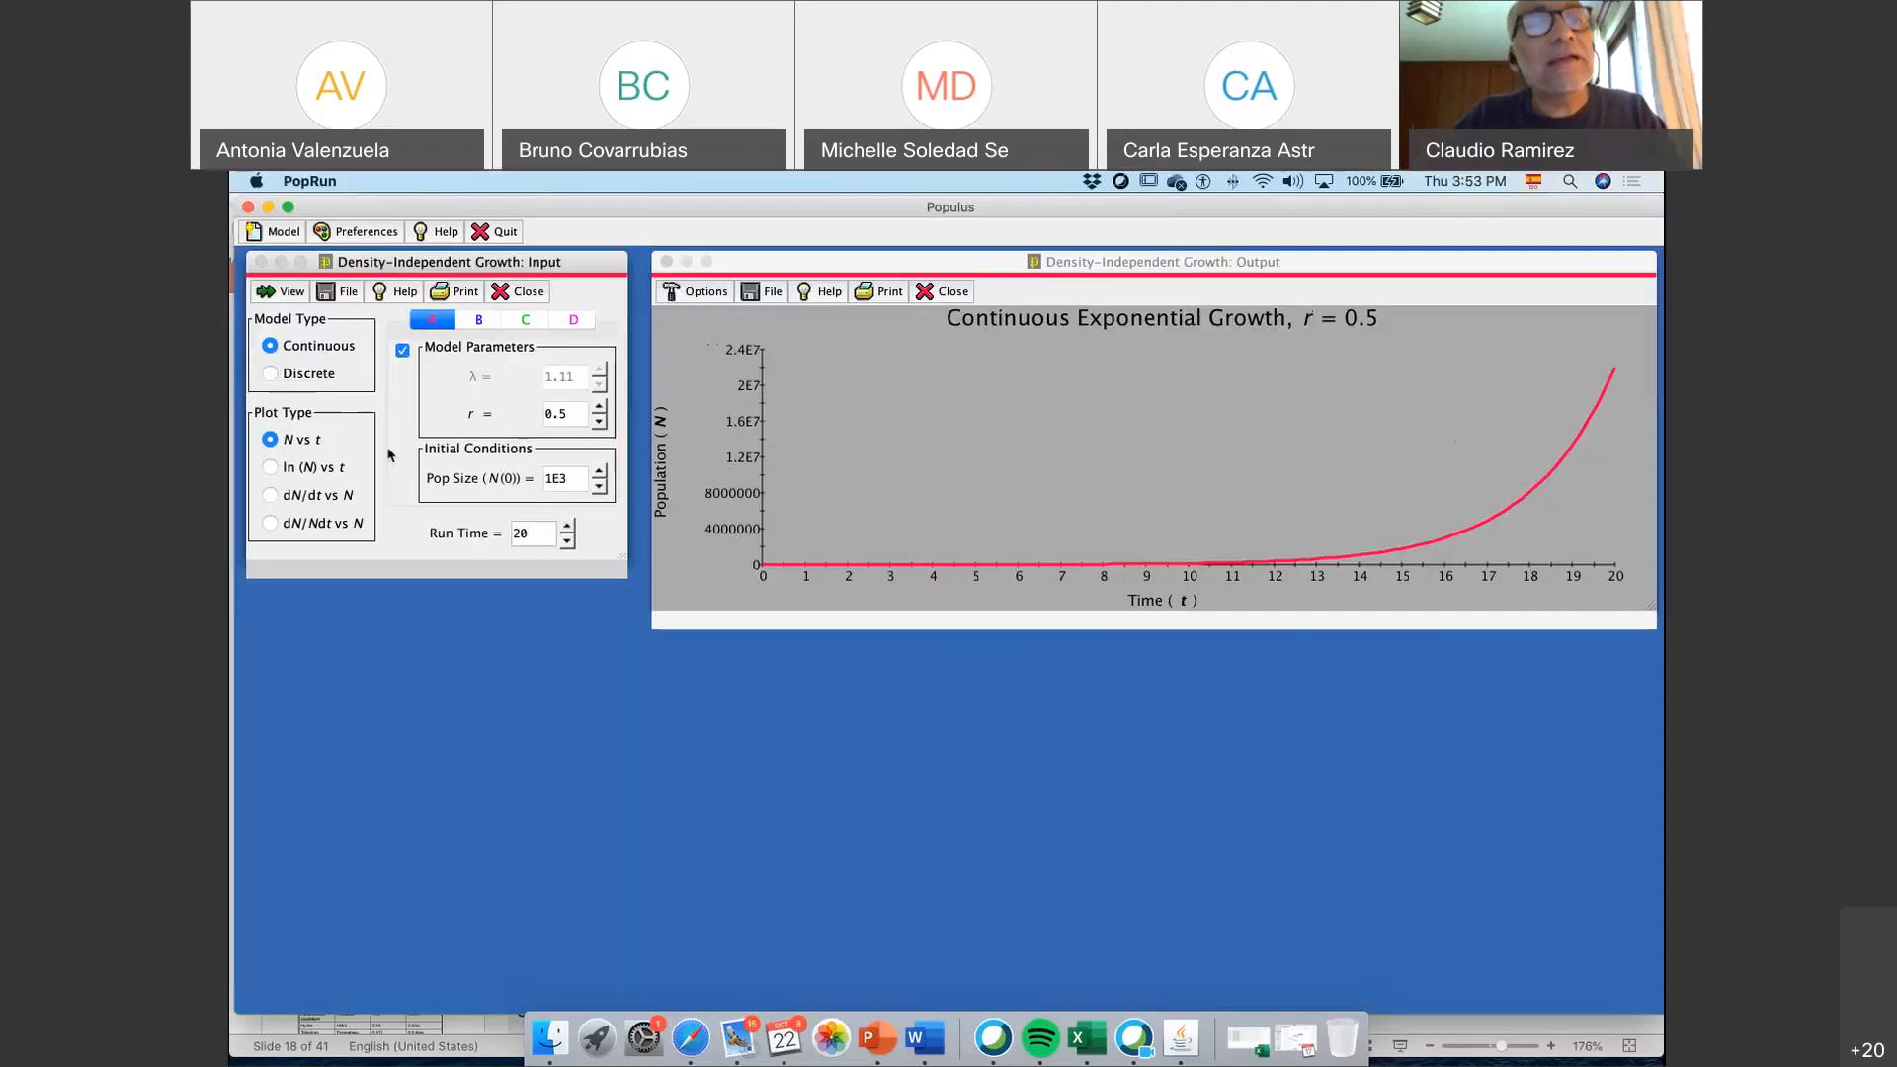
View the dN/dt vs N and dN/Ndt vs N plots and return to N vs t
click(307, 472)
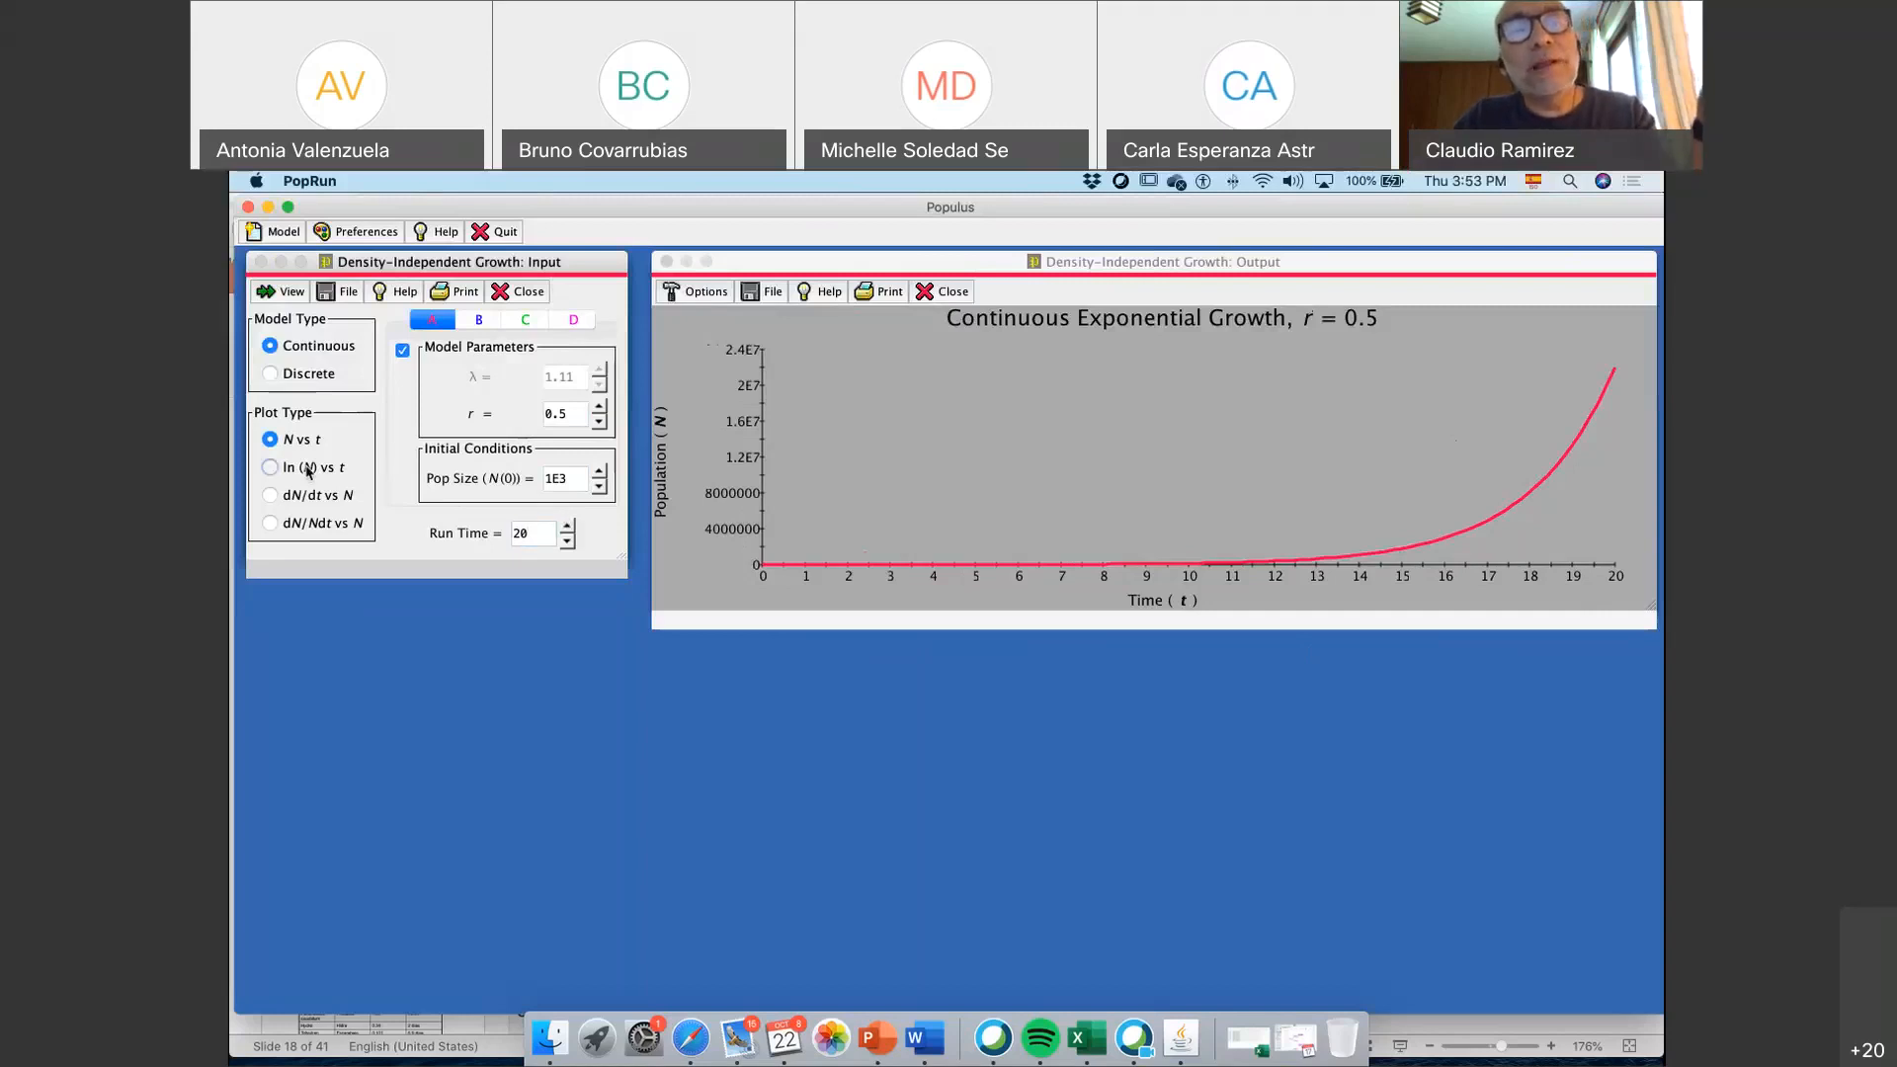
click(309, 499)
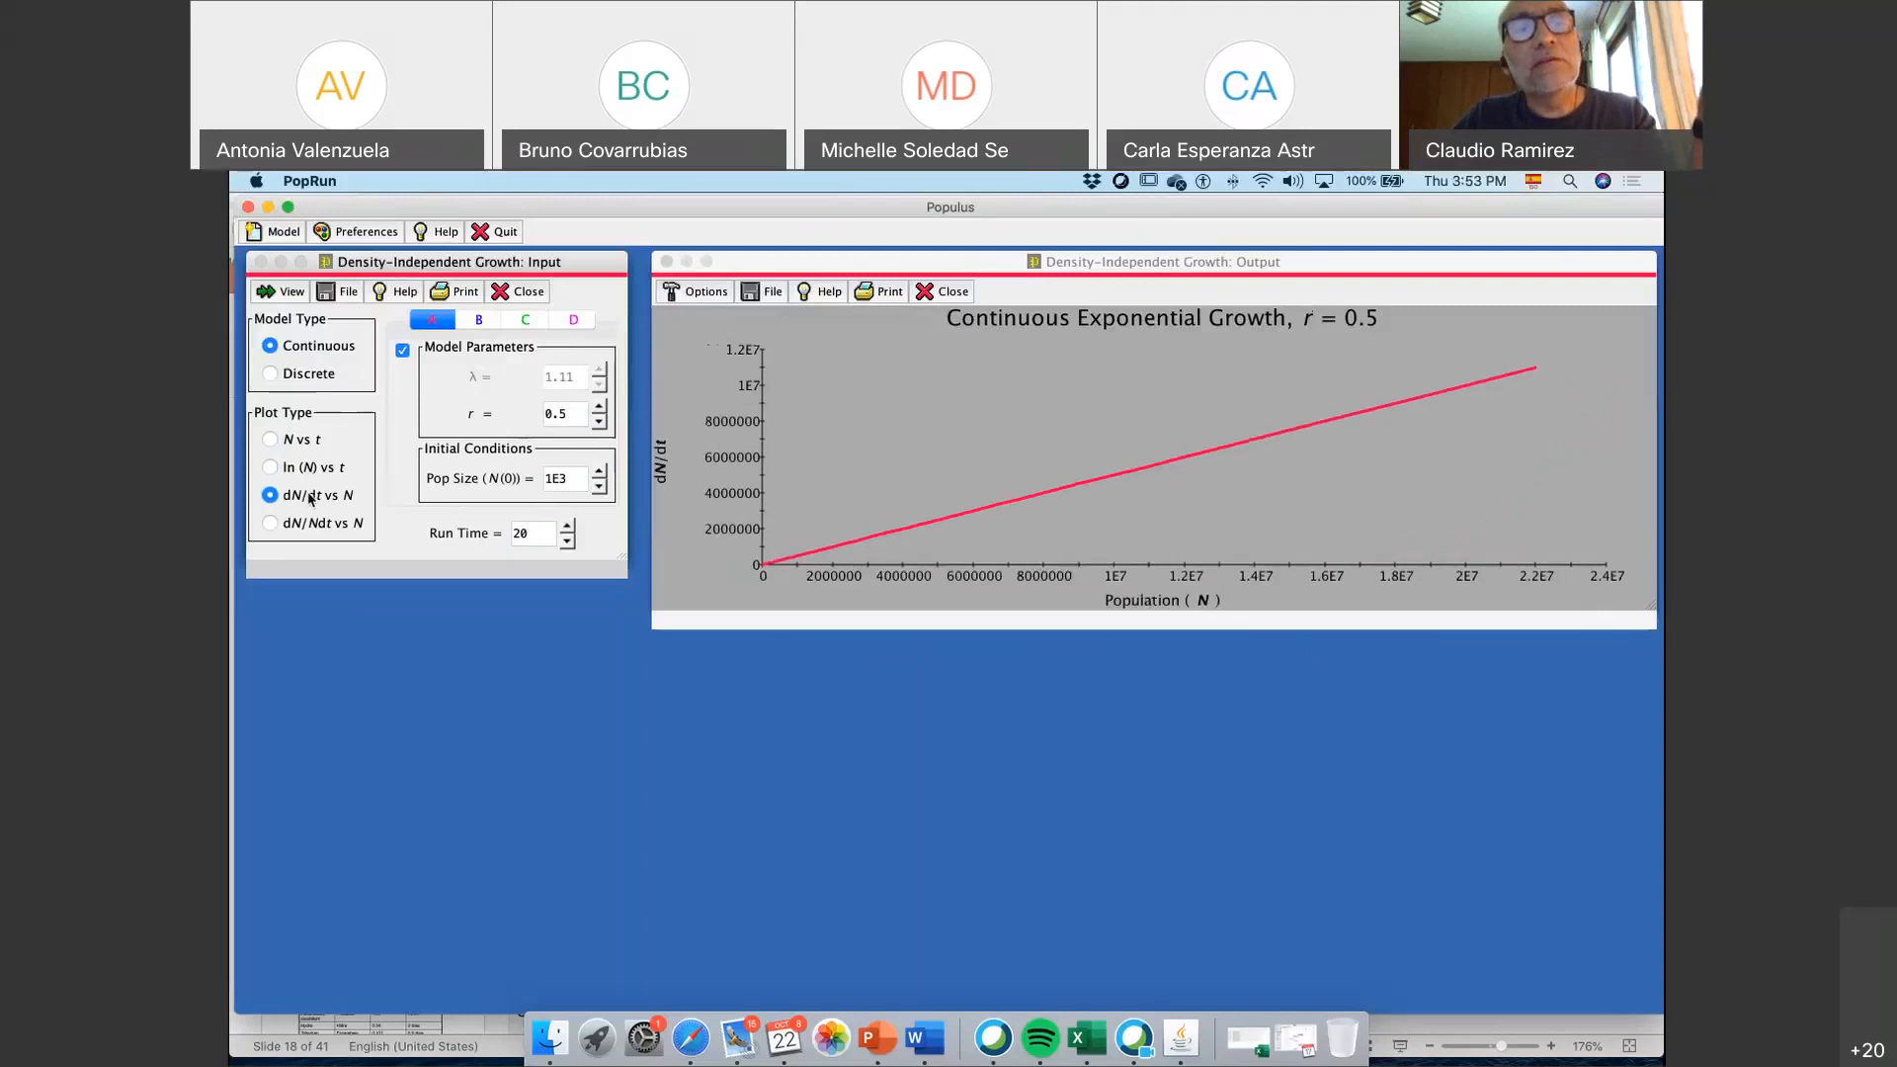
click(312, 526)
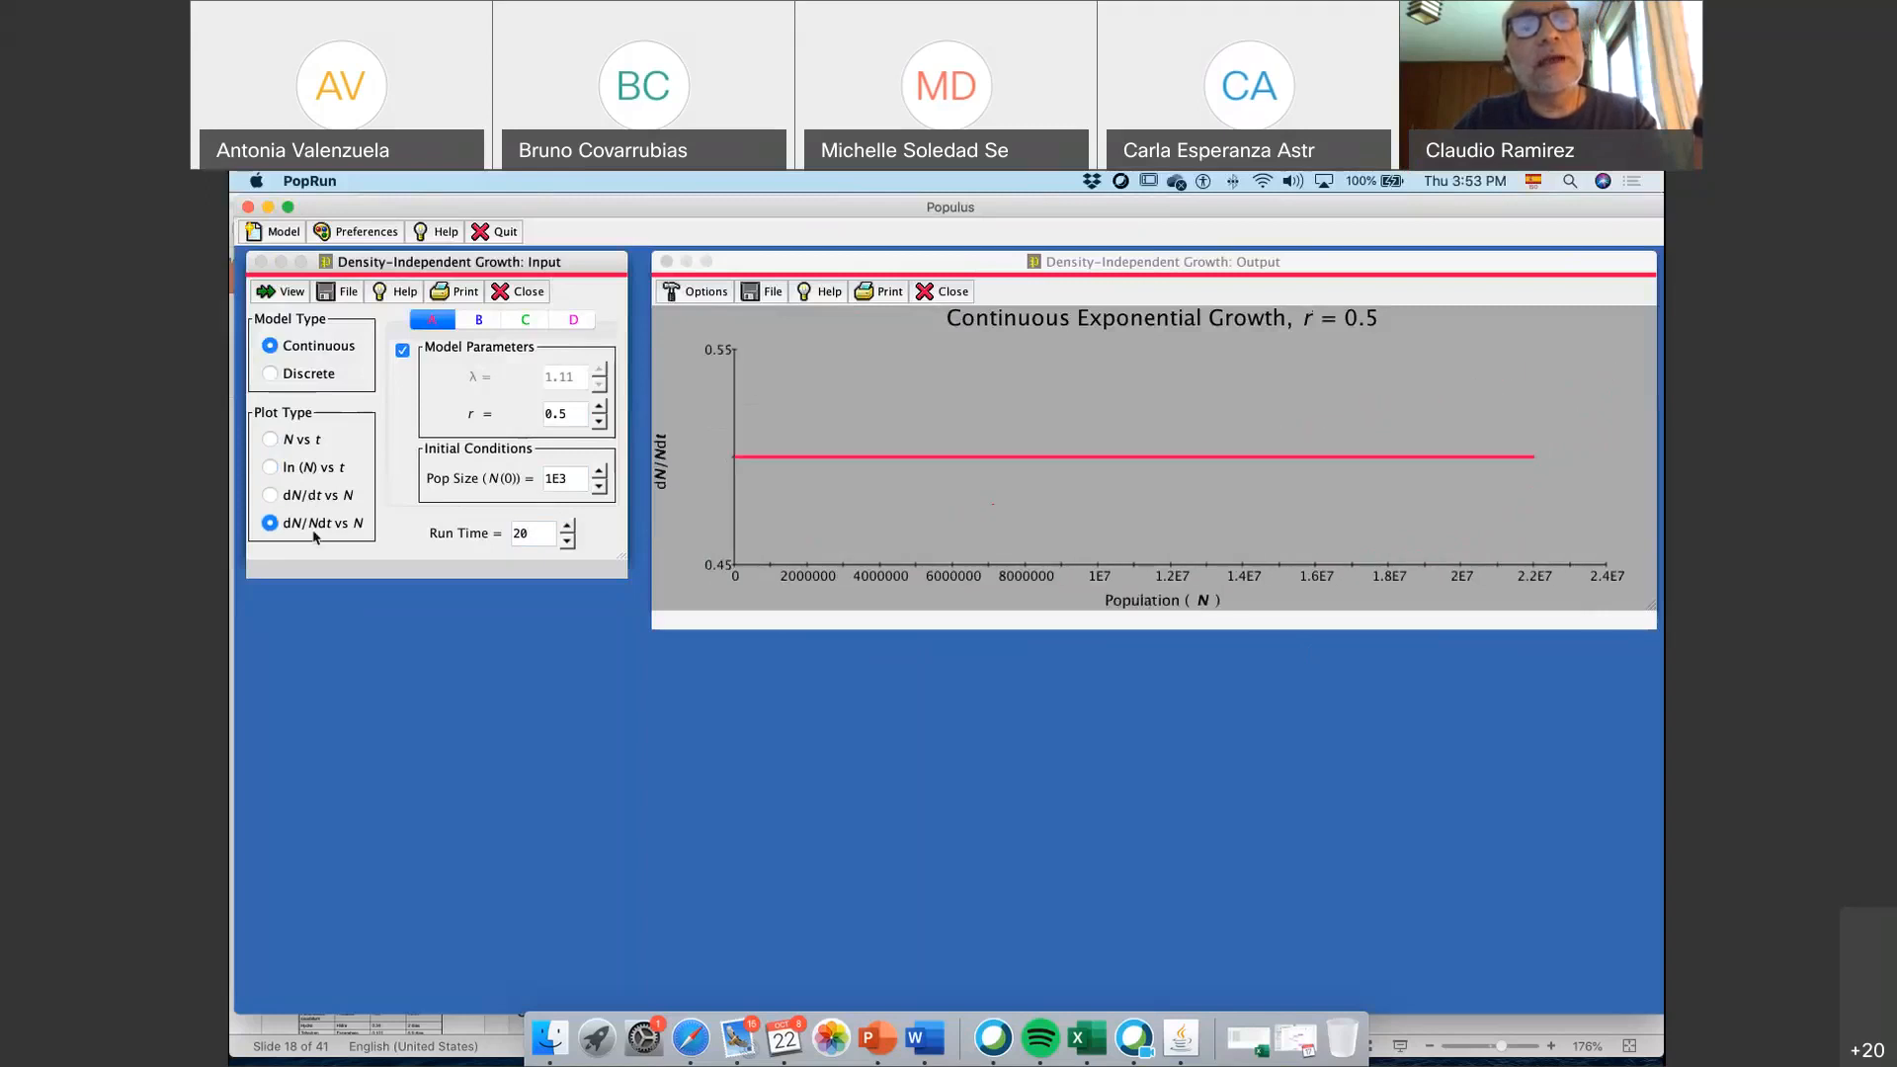
click(292, 437)
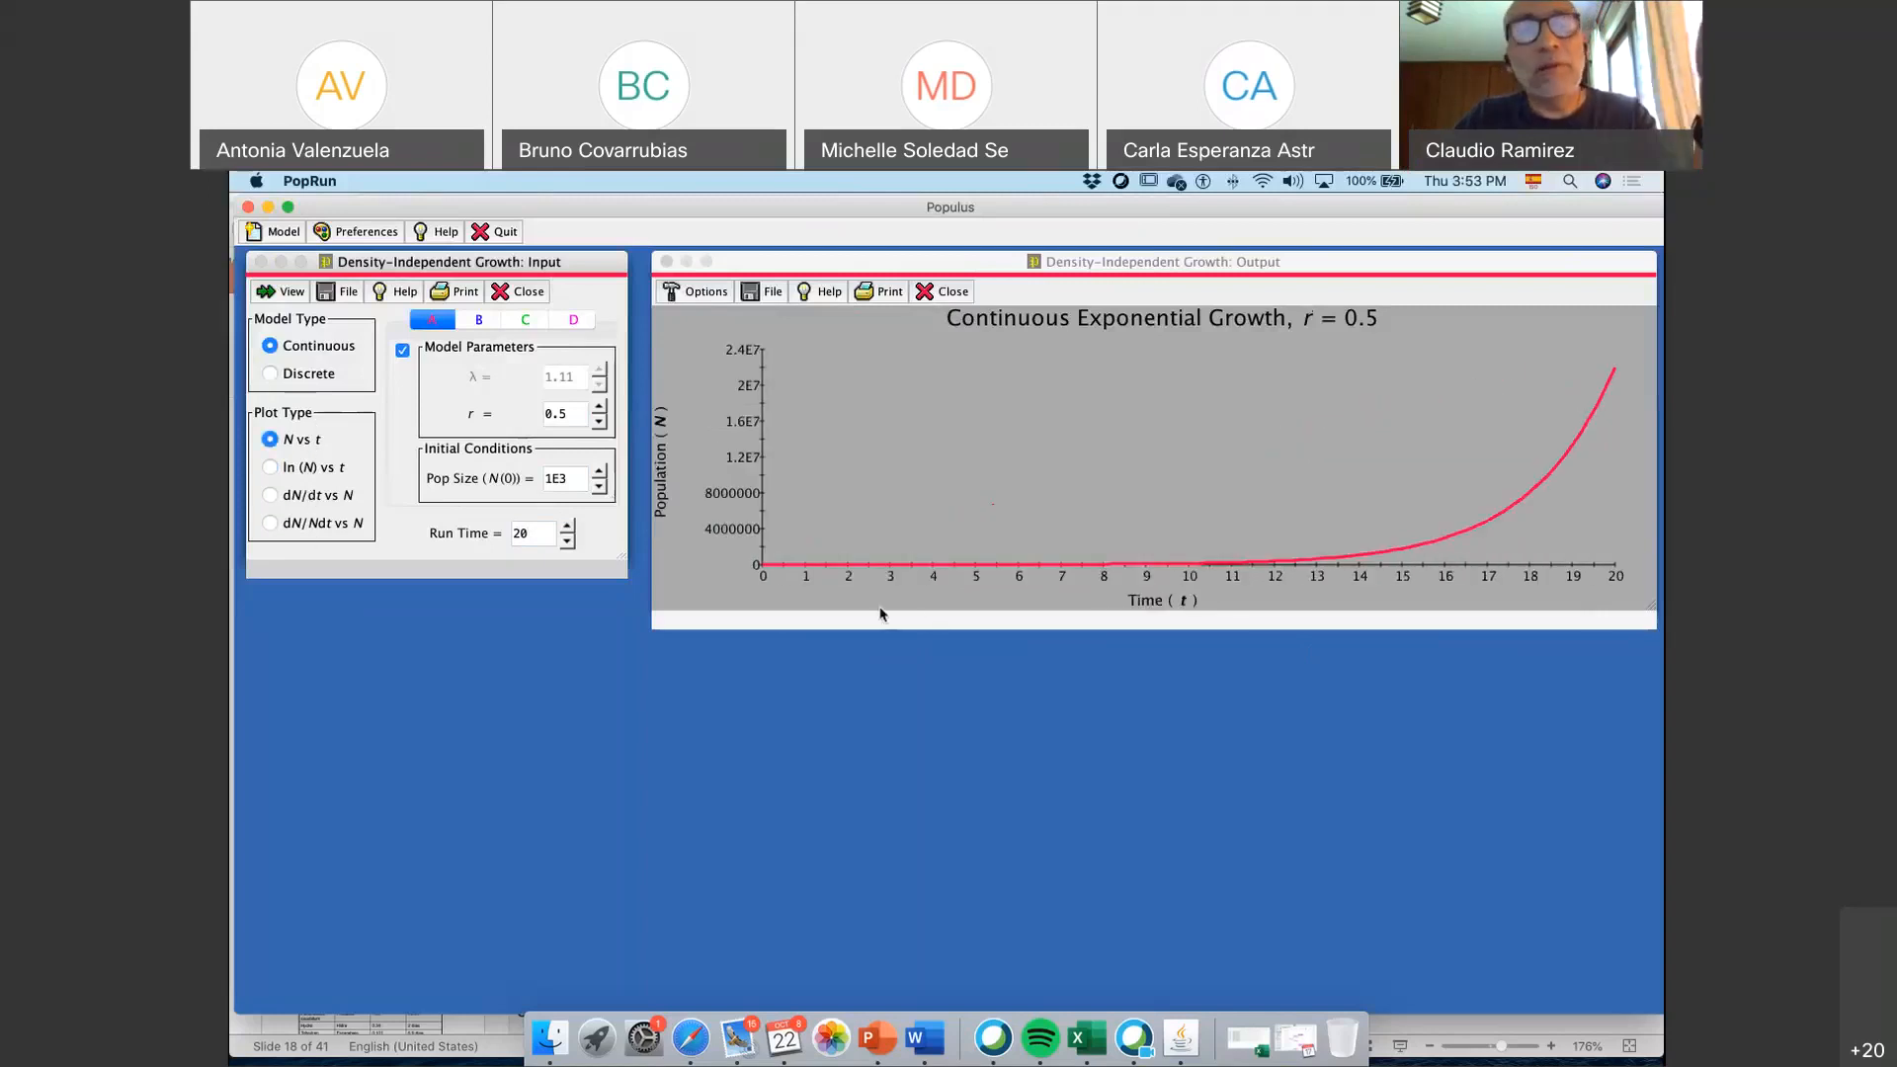
Compare the ln (N) vs t and N vs t plots by alternating between them, ending on ln (N) vs t
click(325, 475)
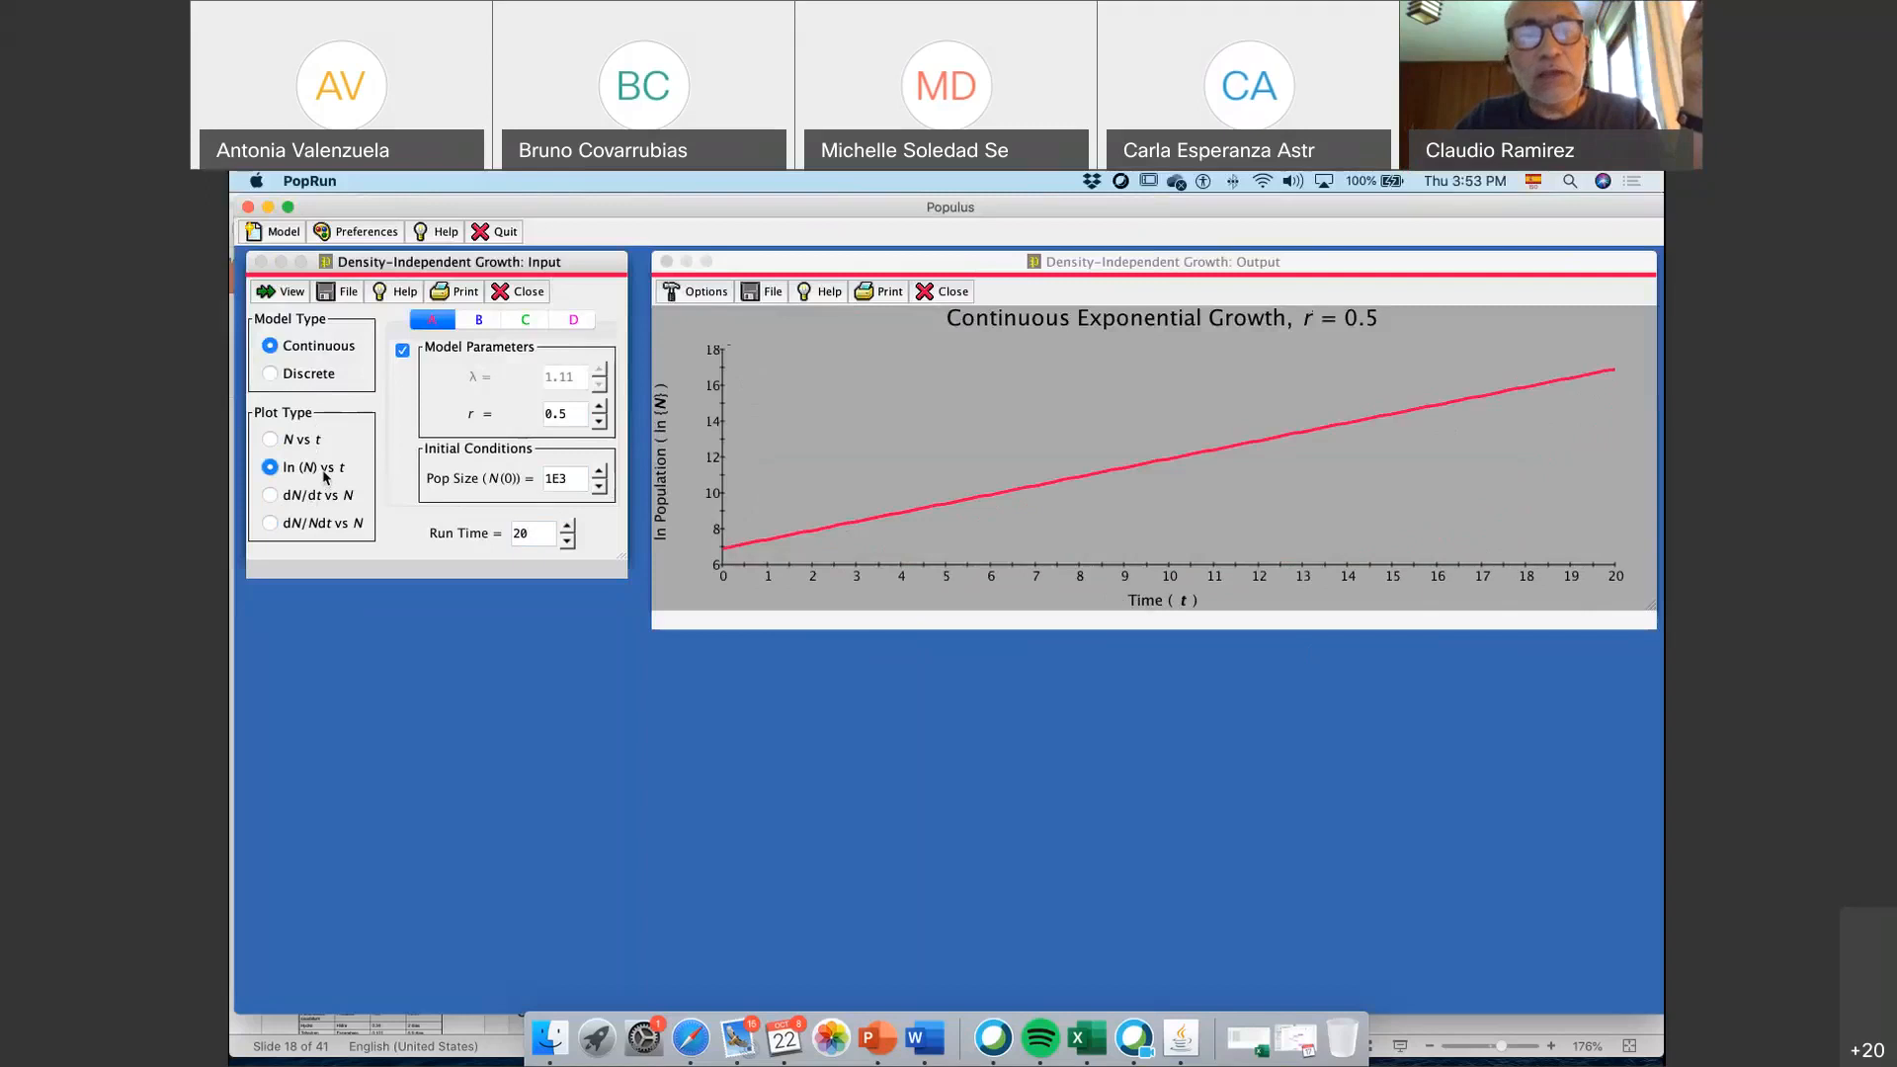
click(305, 447)
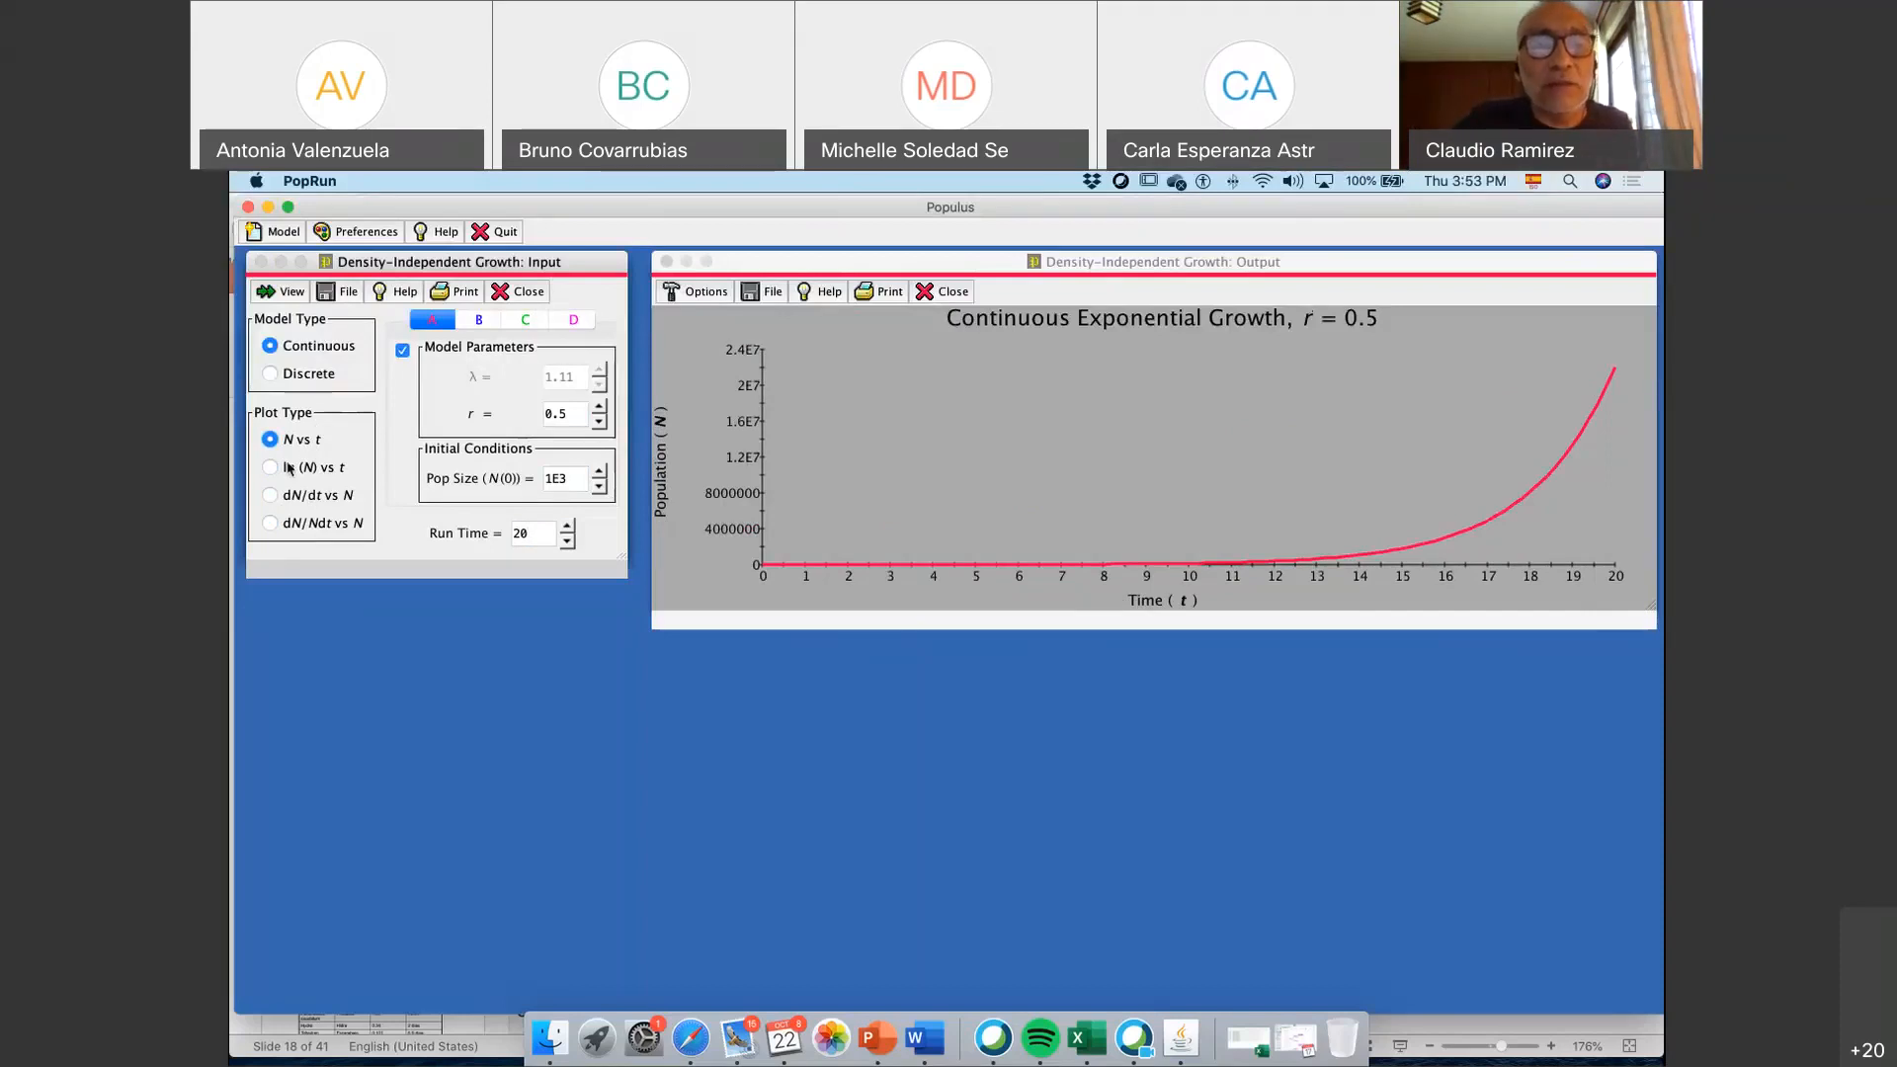
click(290, 469)
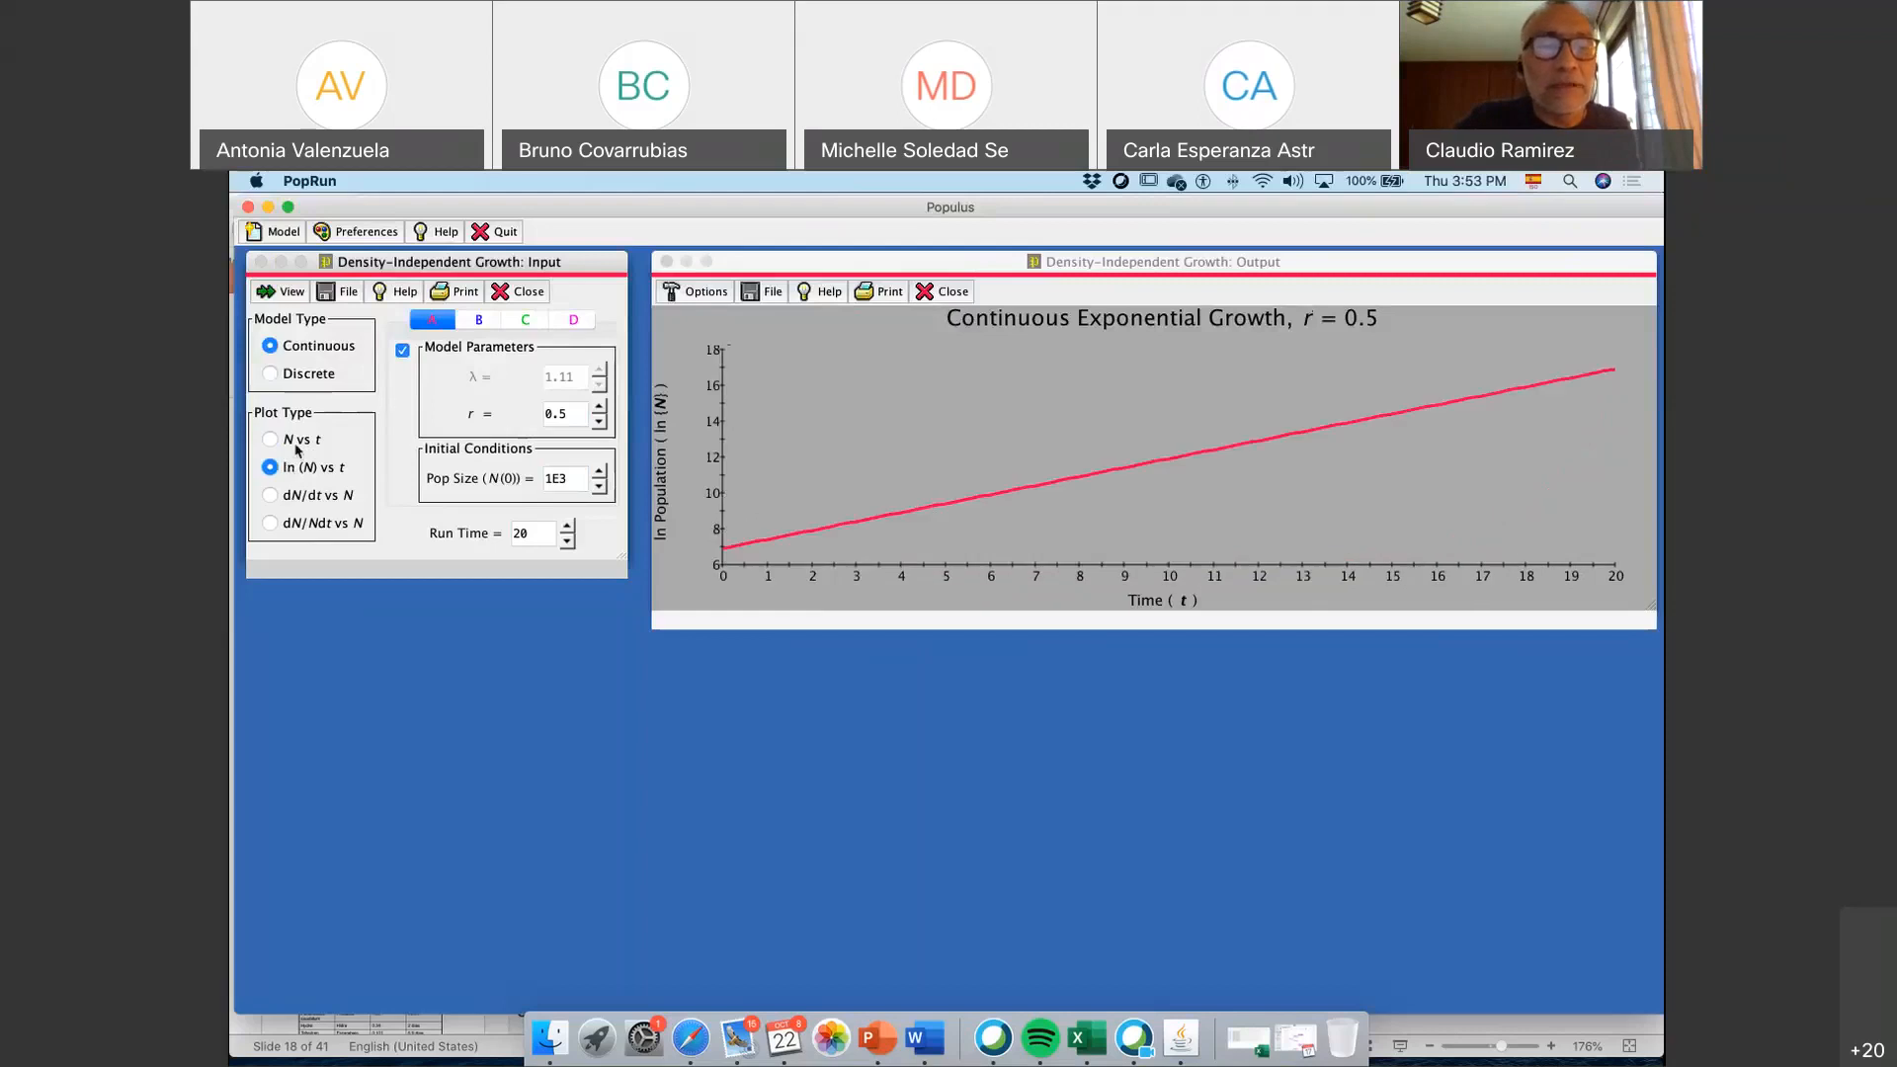
click(296, 448)
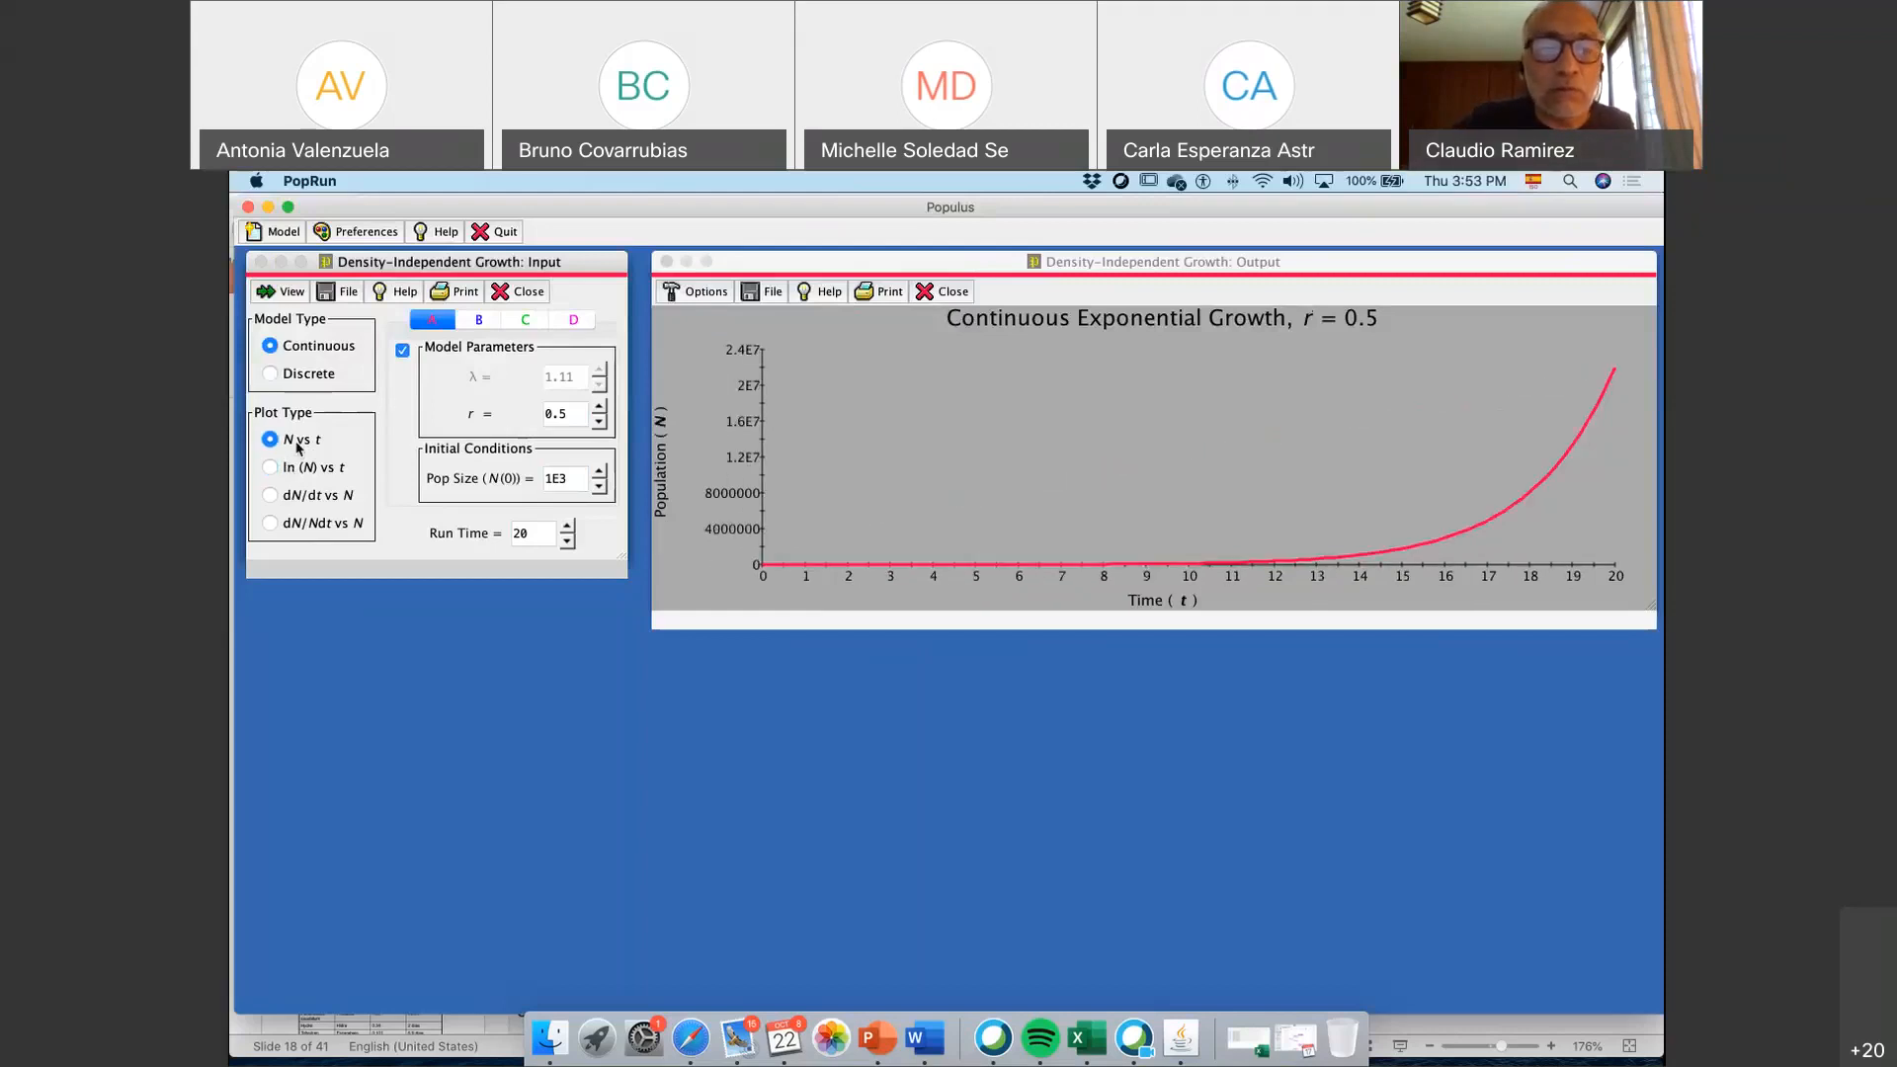
click(297, 466)
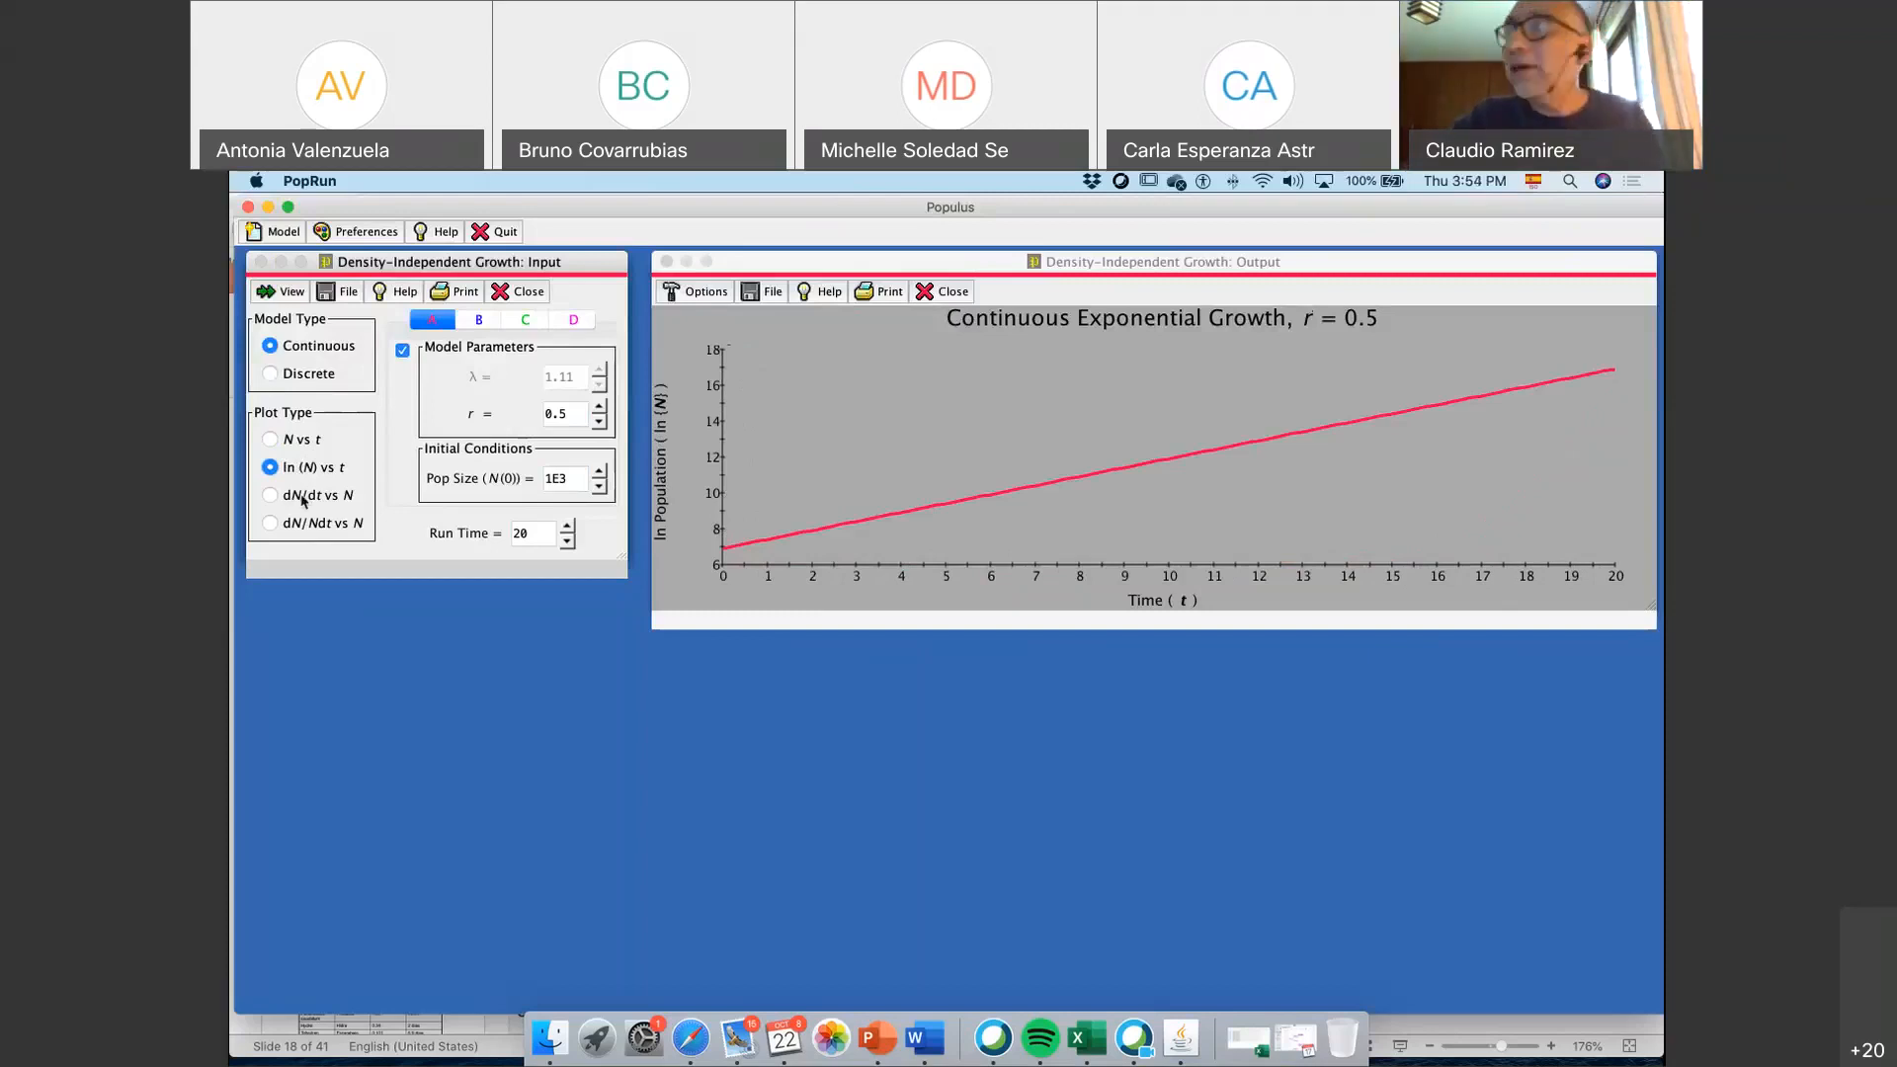
Review population growth rate and per-capita growth rate against N, and go back to the N vs t plot
click(304, 501)
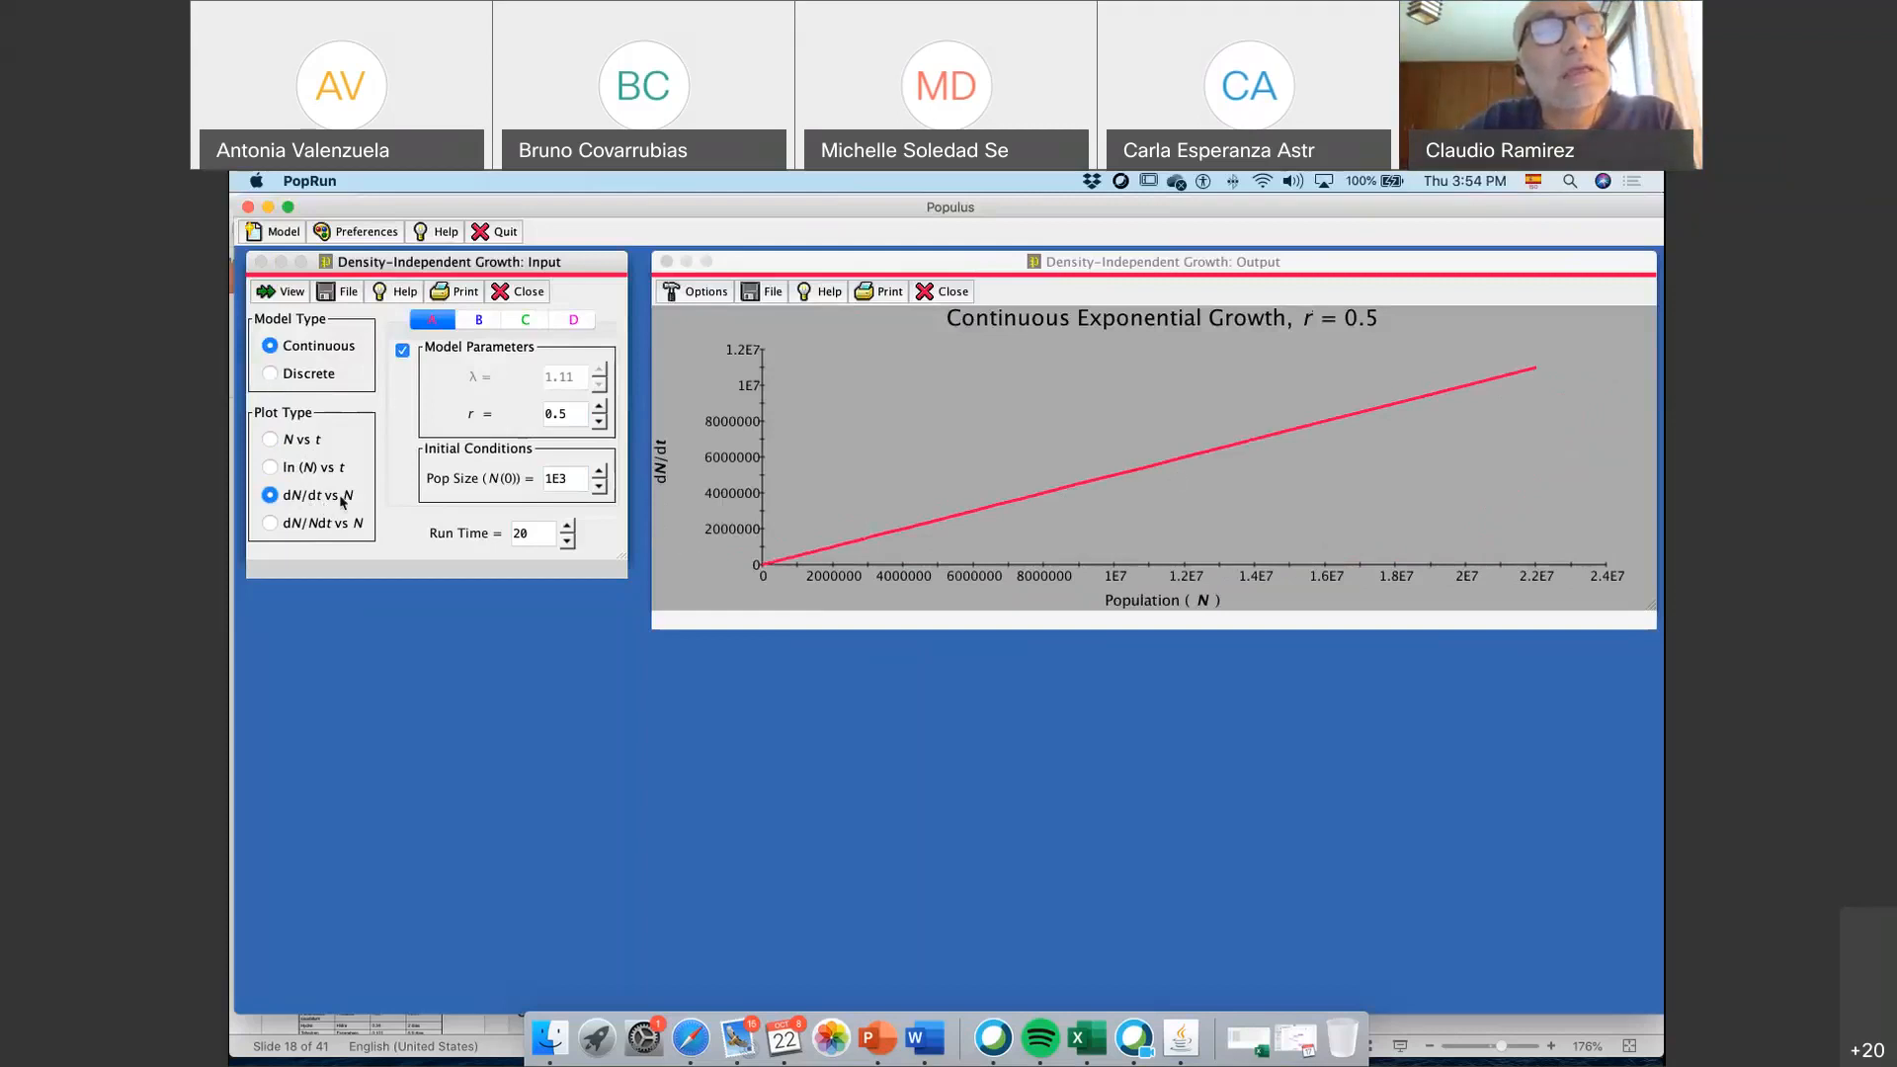
click(305, 525)
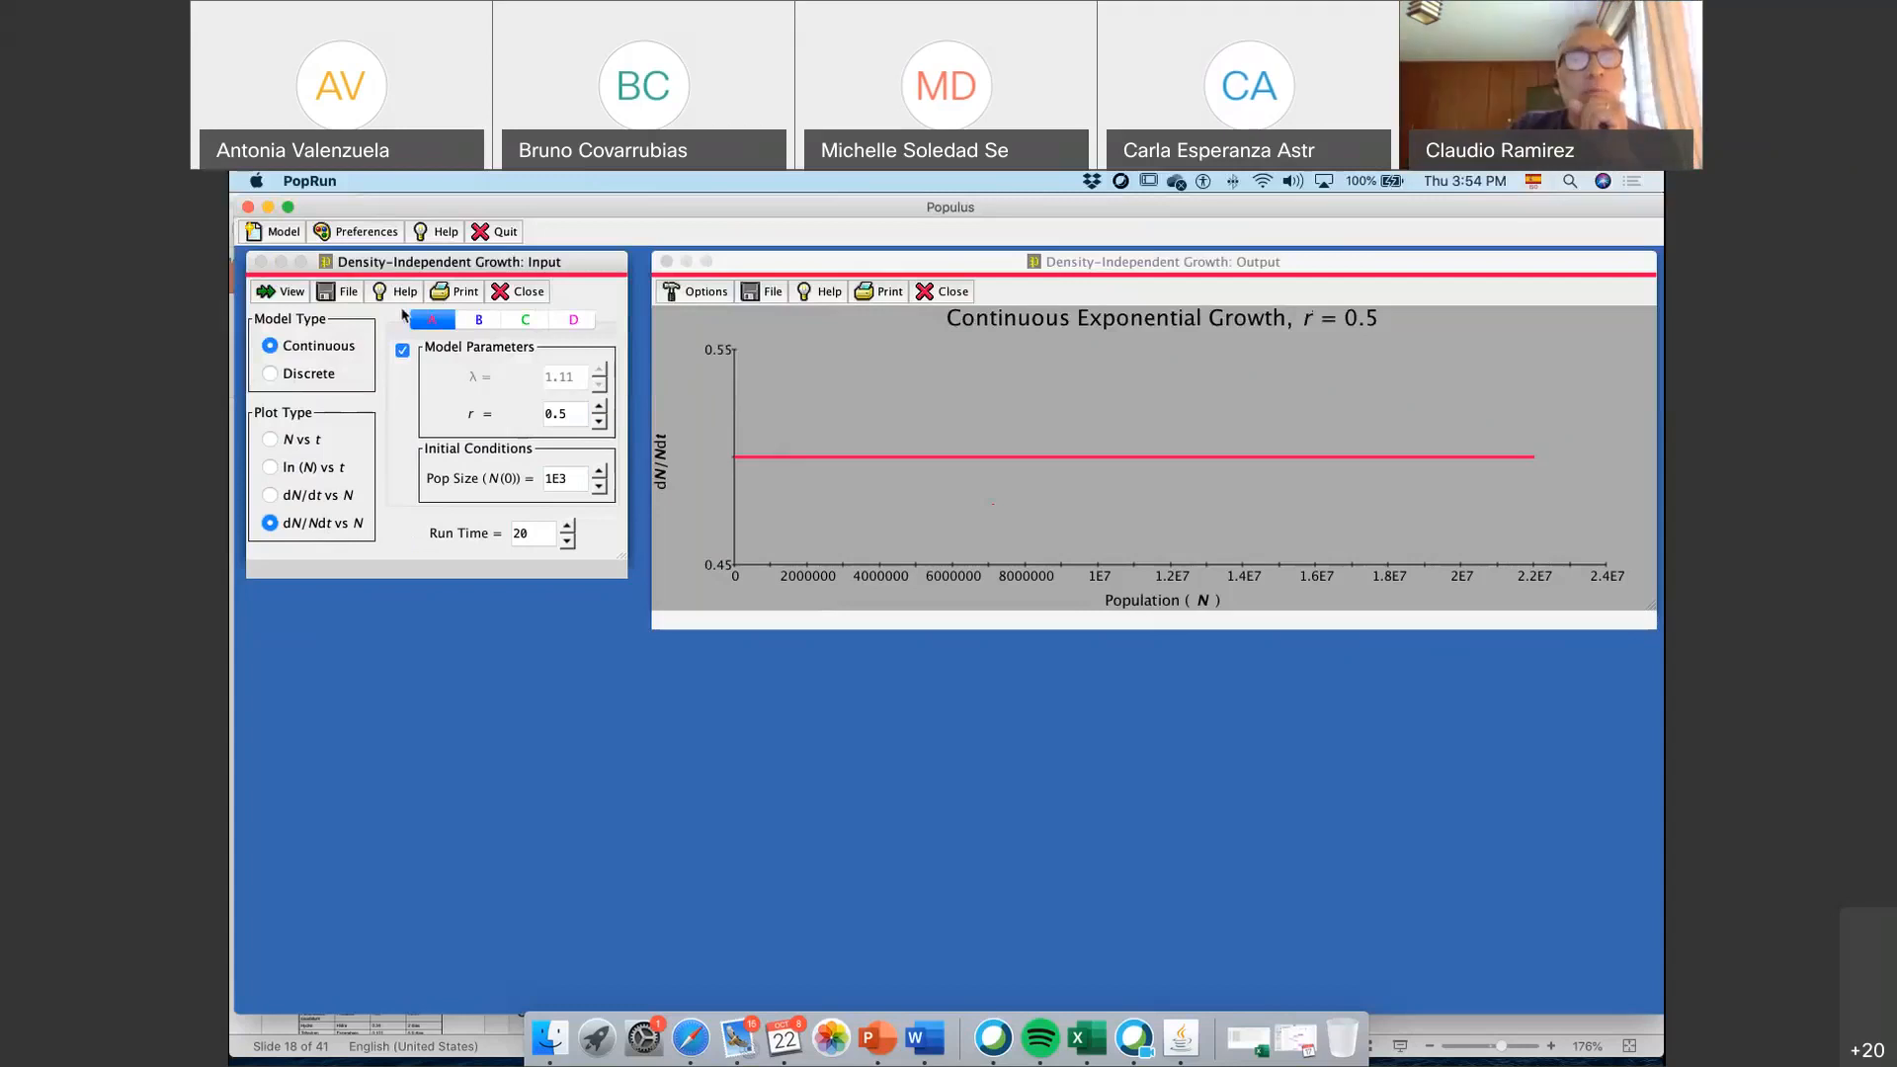
click(270, 439)
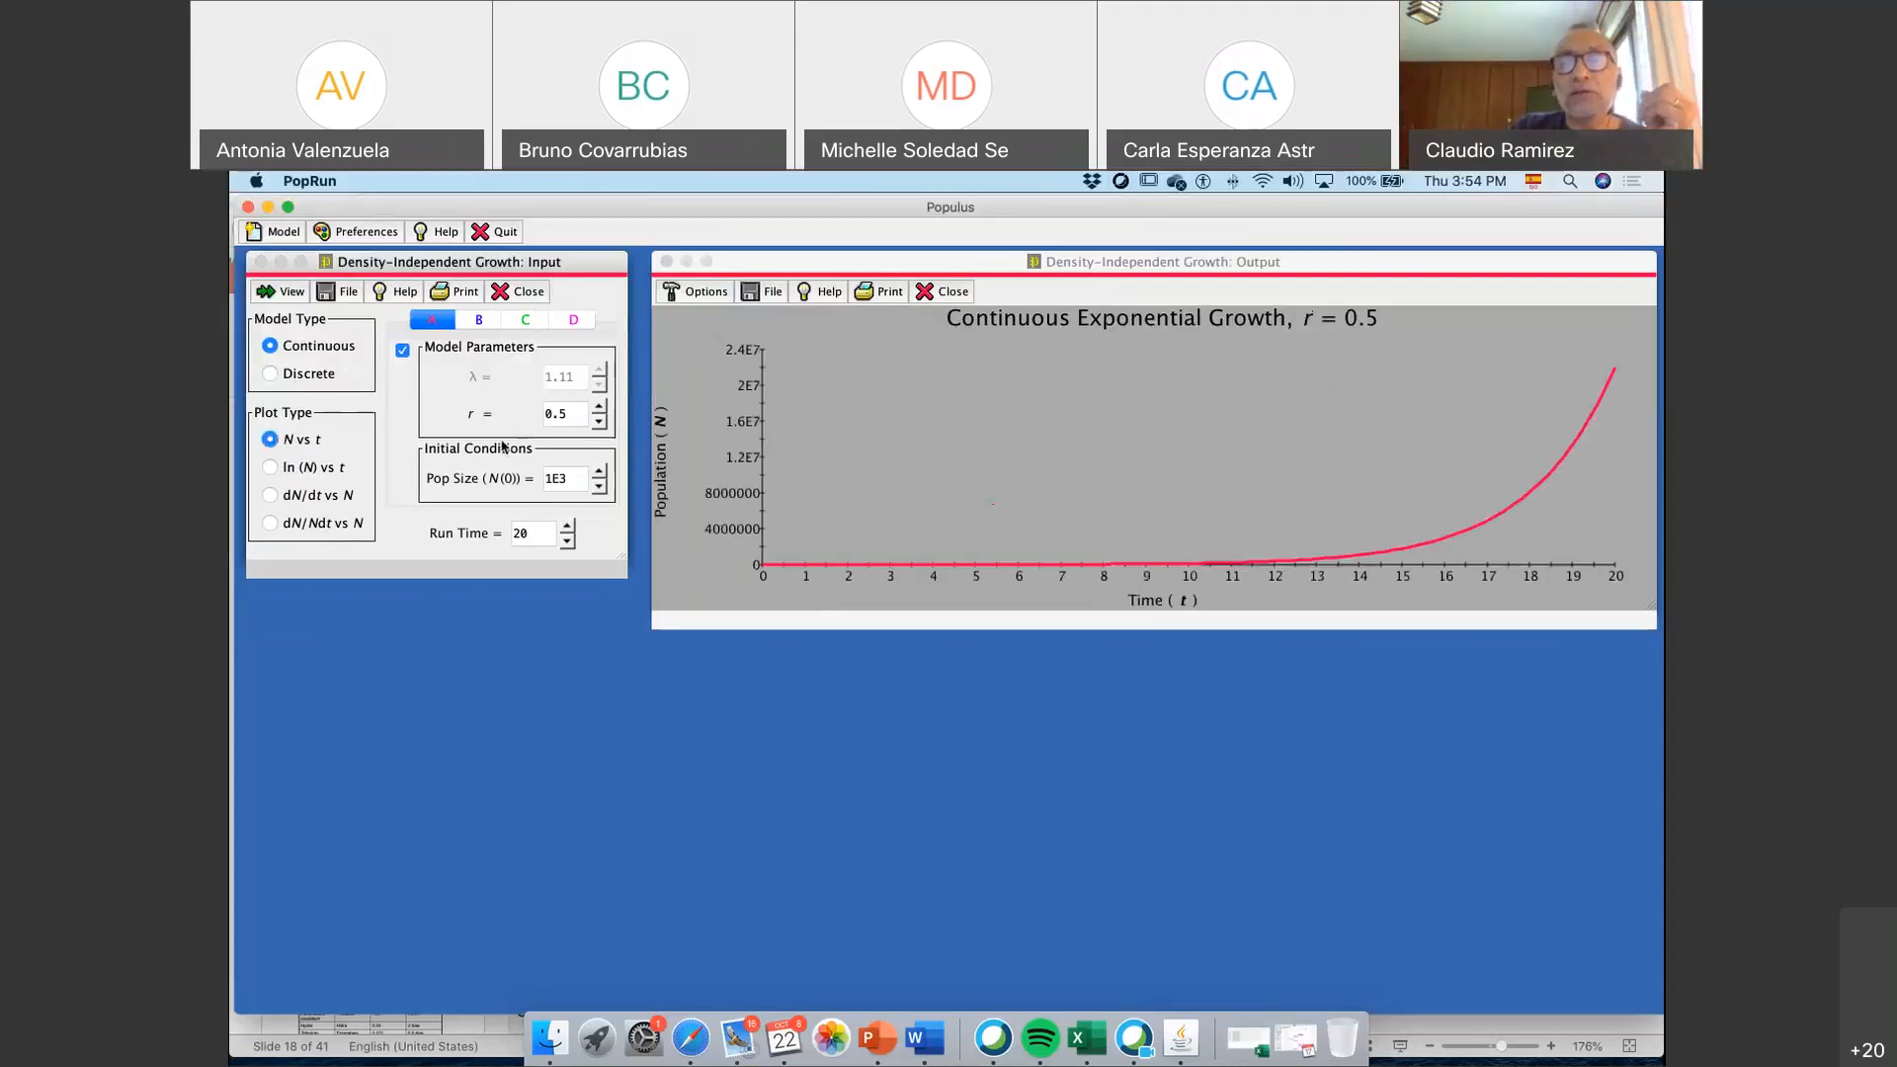
Enable population B with its default parameters and plot it together with population A
click(479, 321)
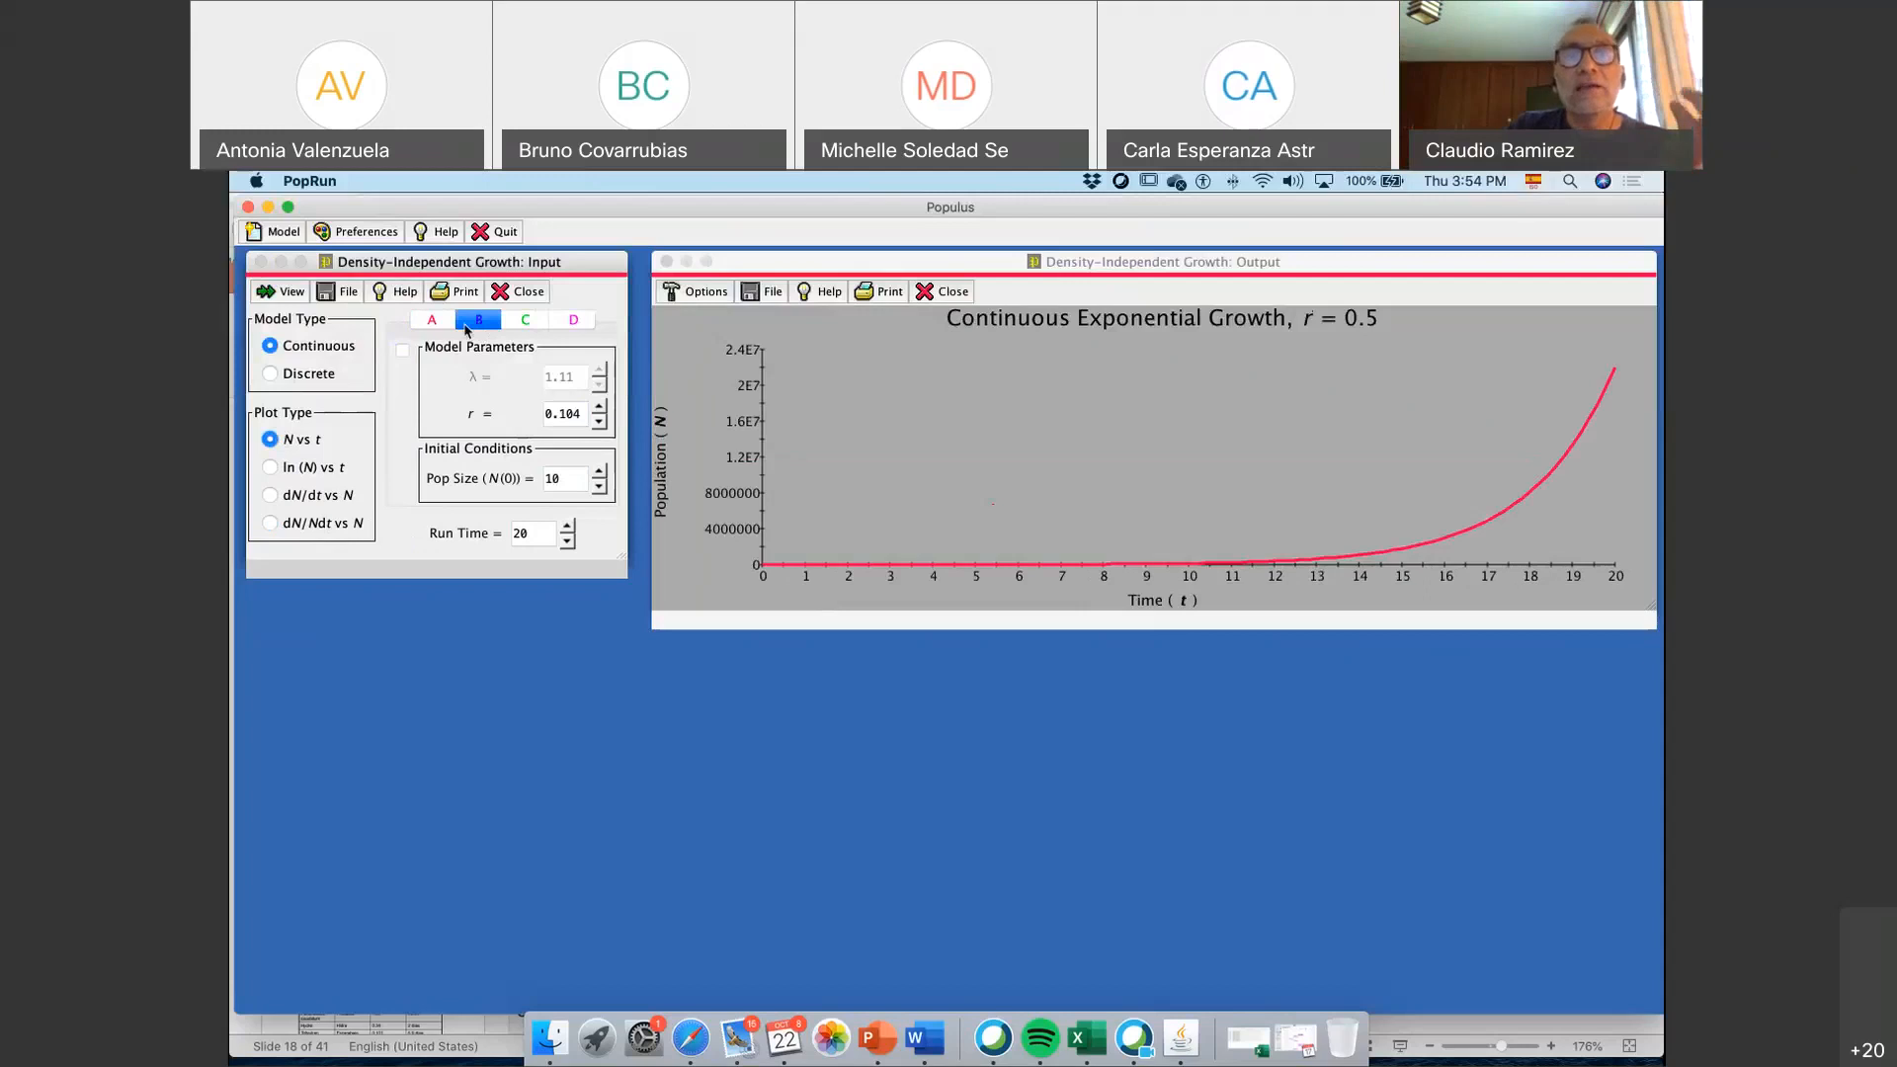
click(429, 323)
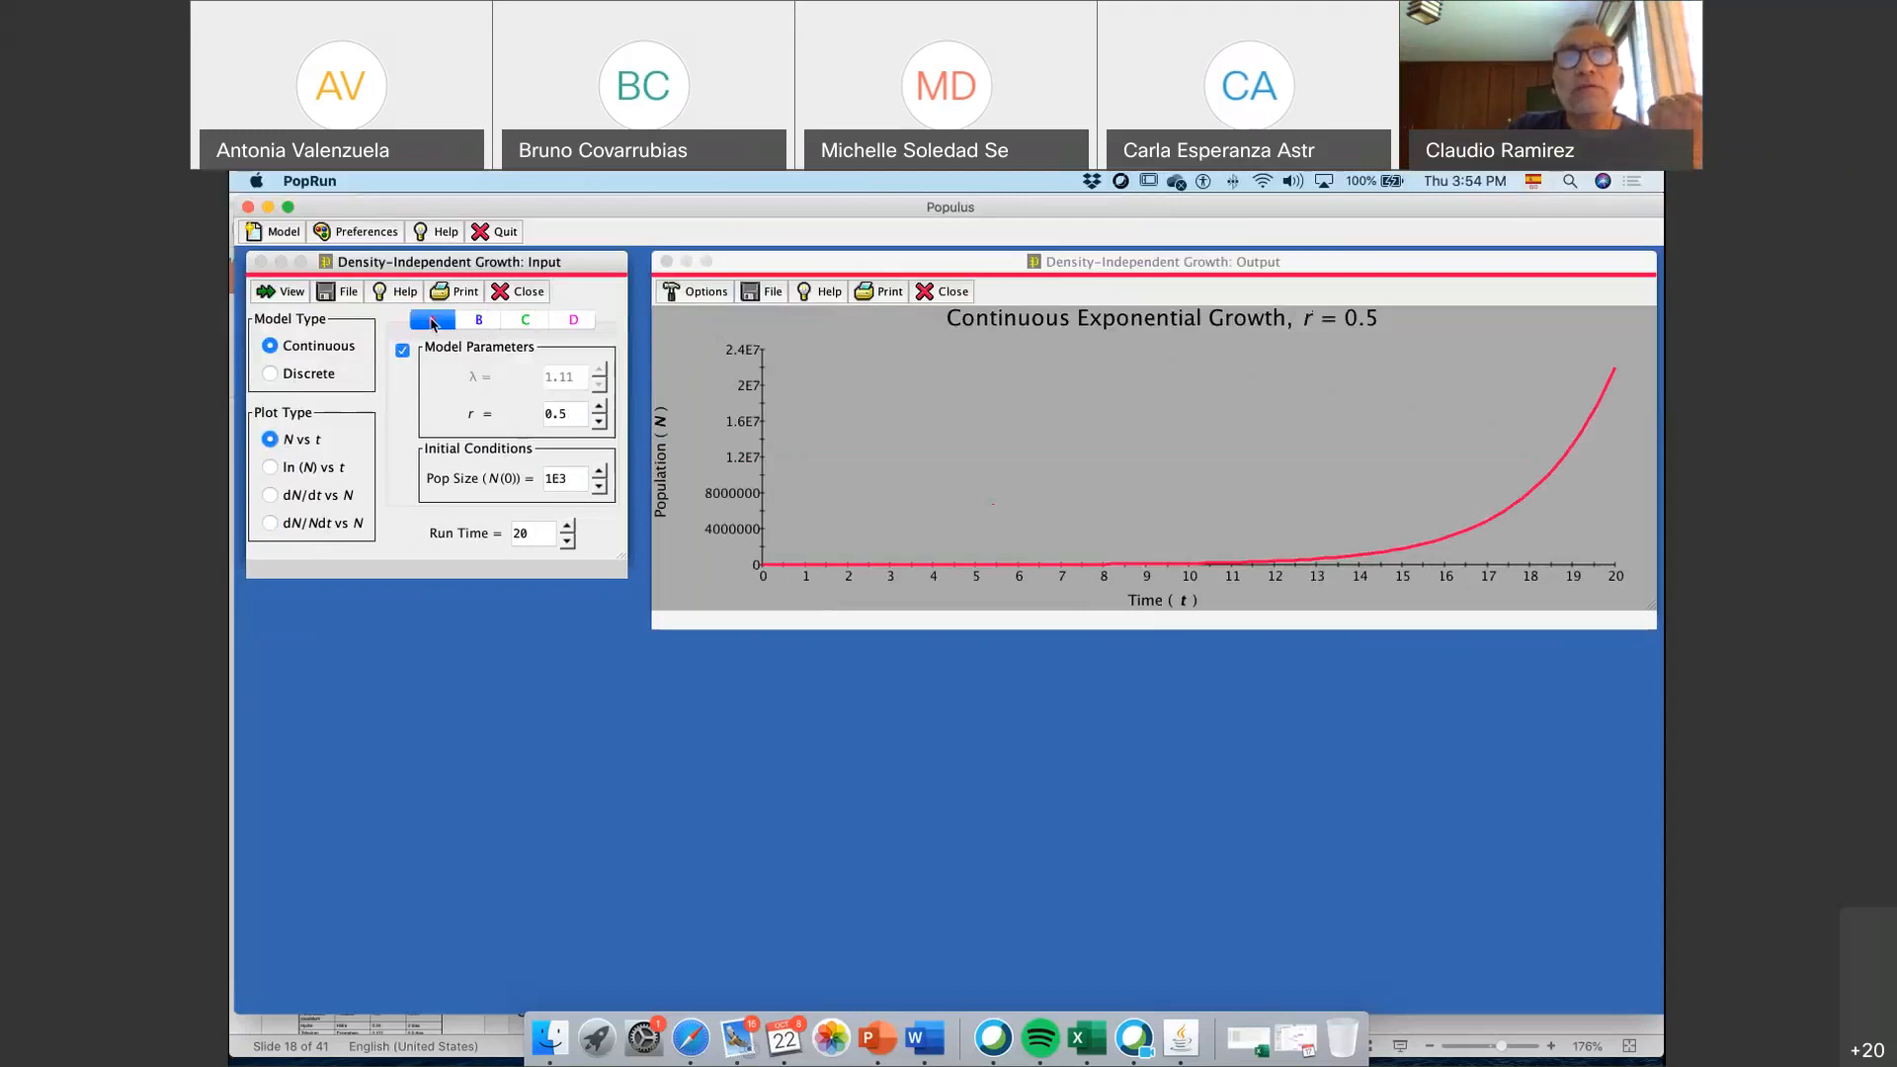
click(483, 317)
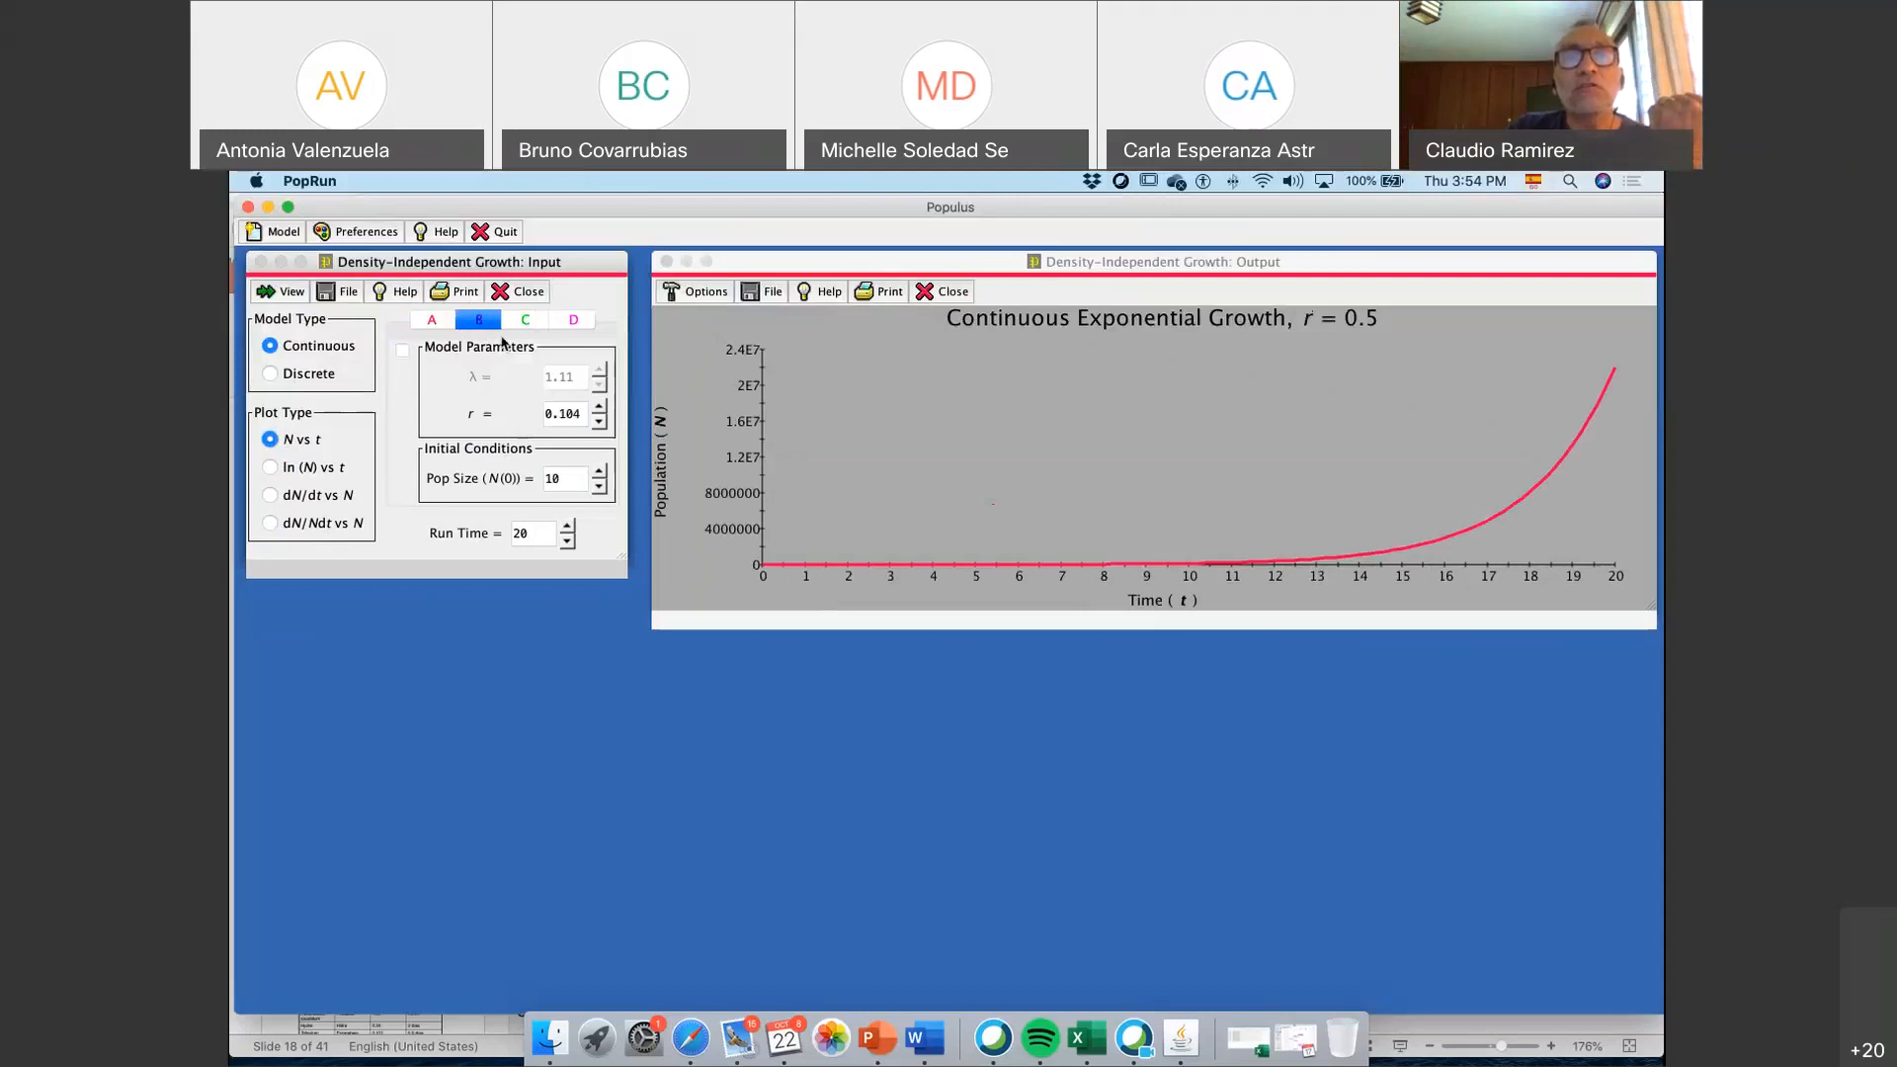
click(402, 349)
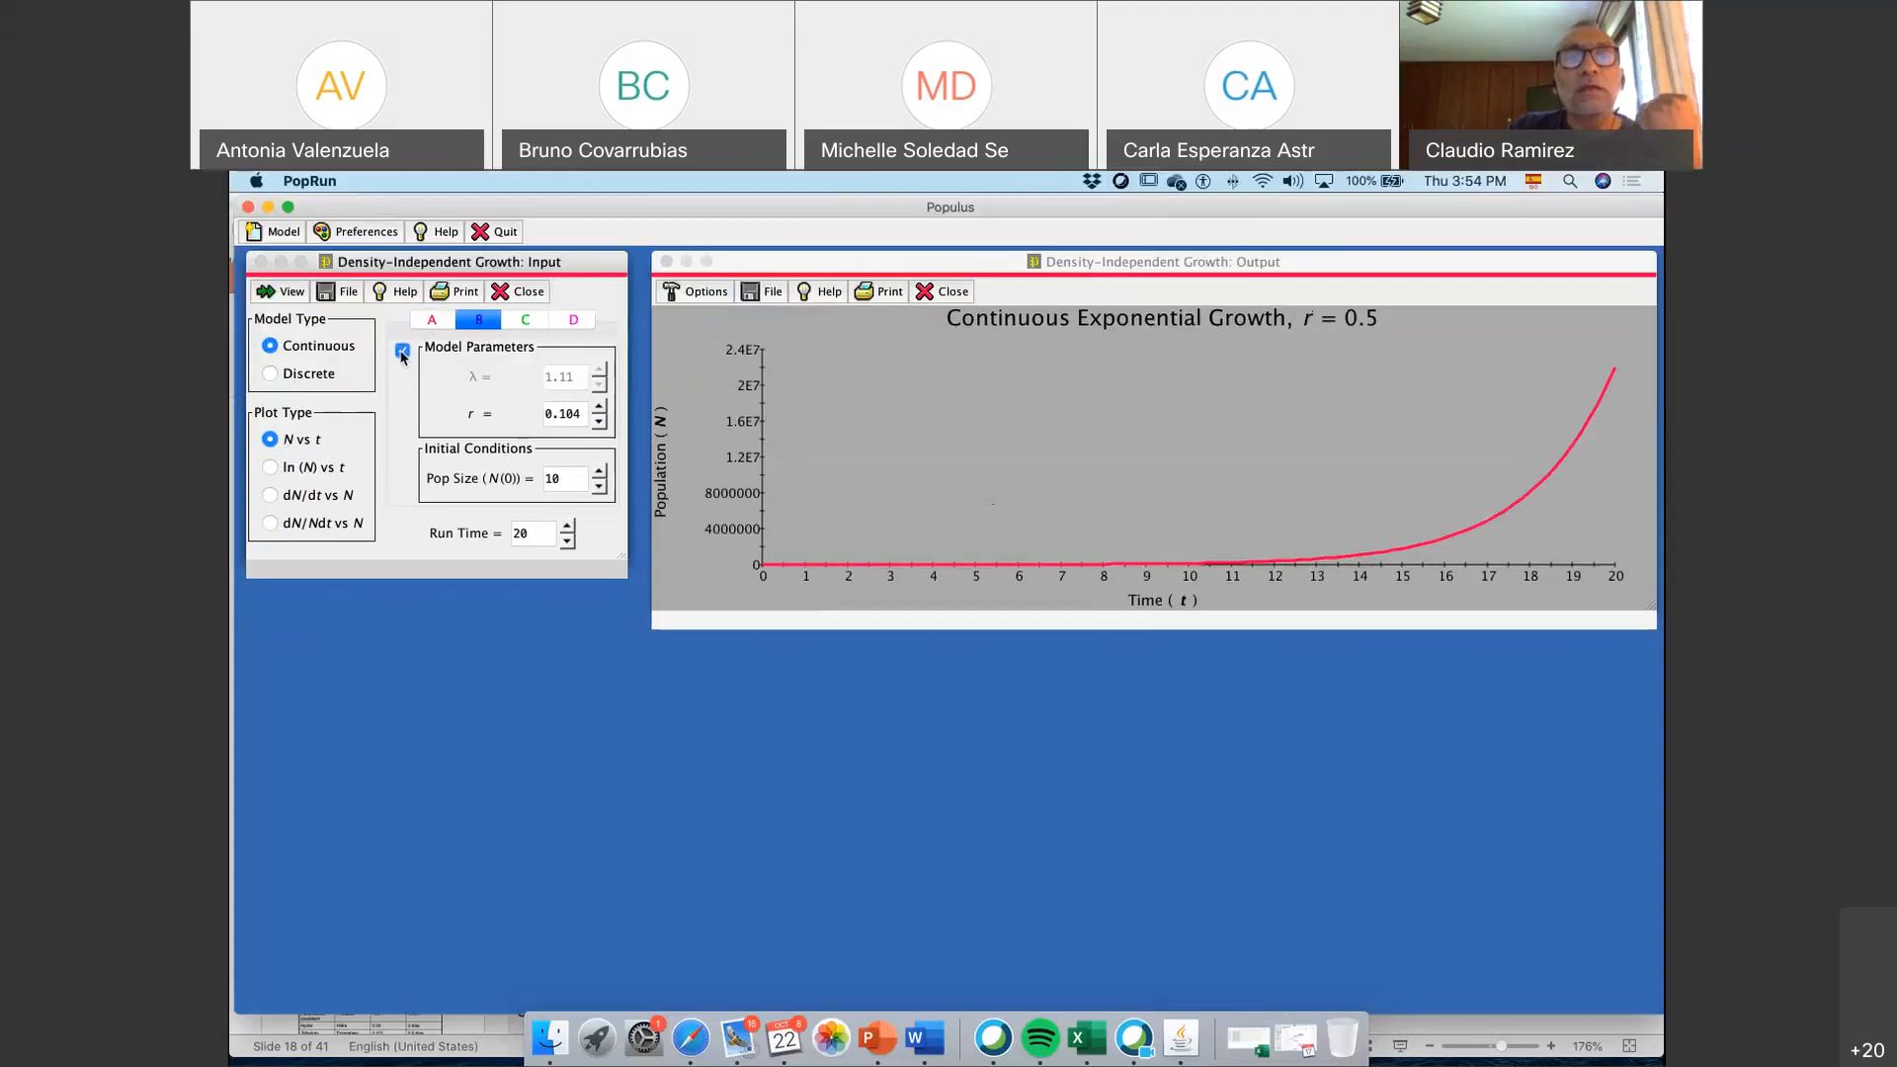
click(292, 294)
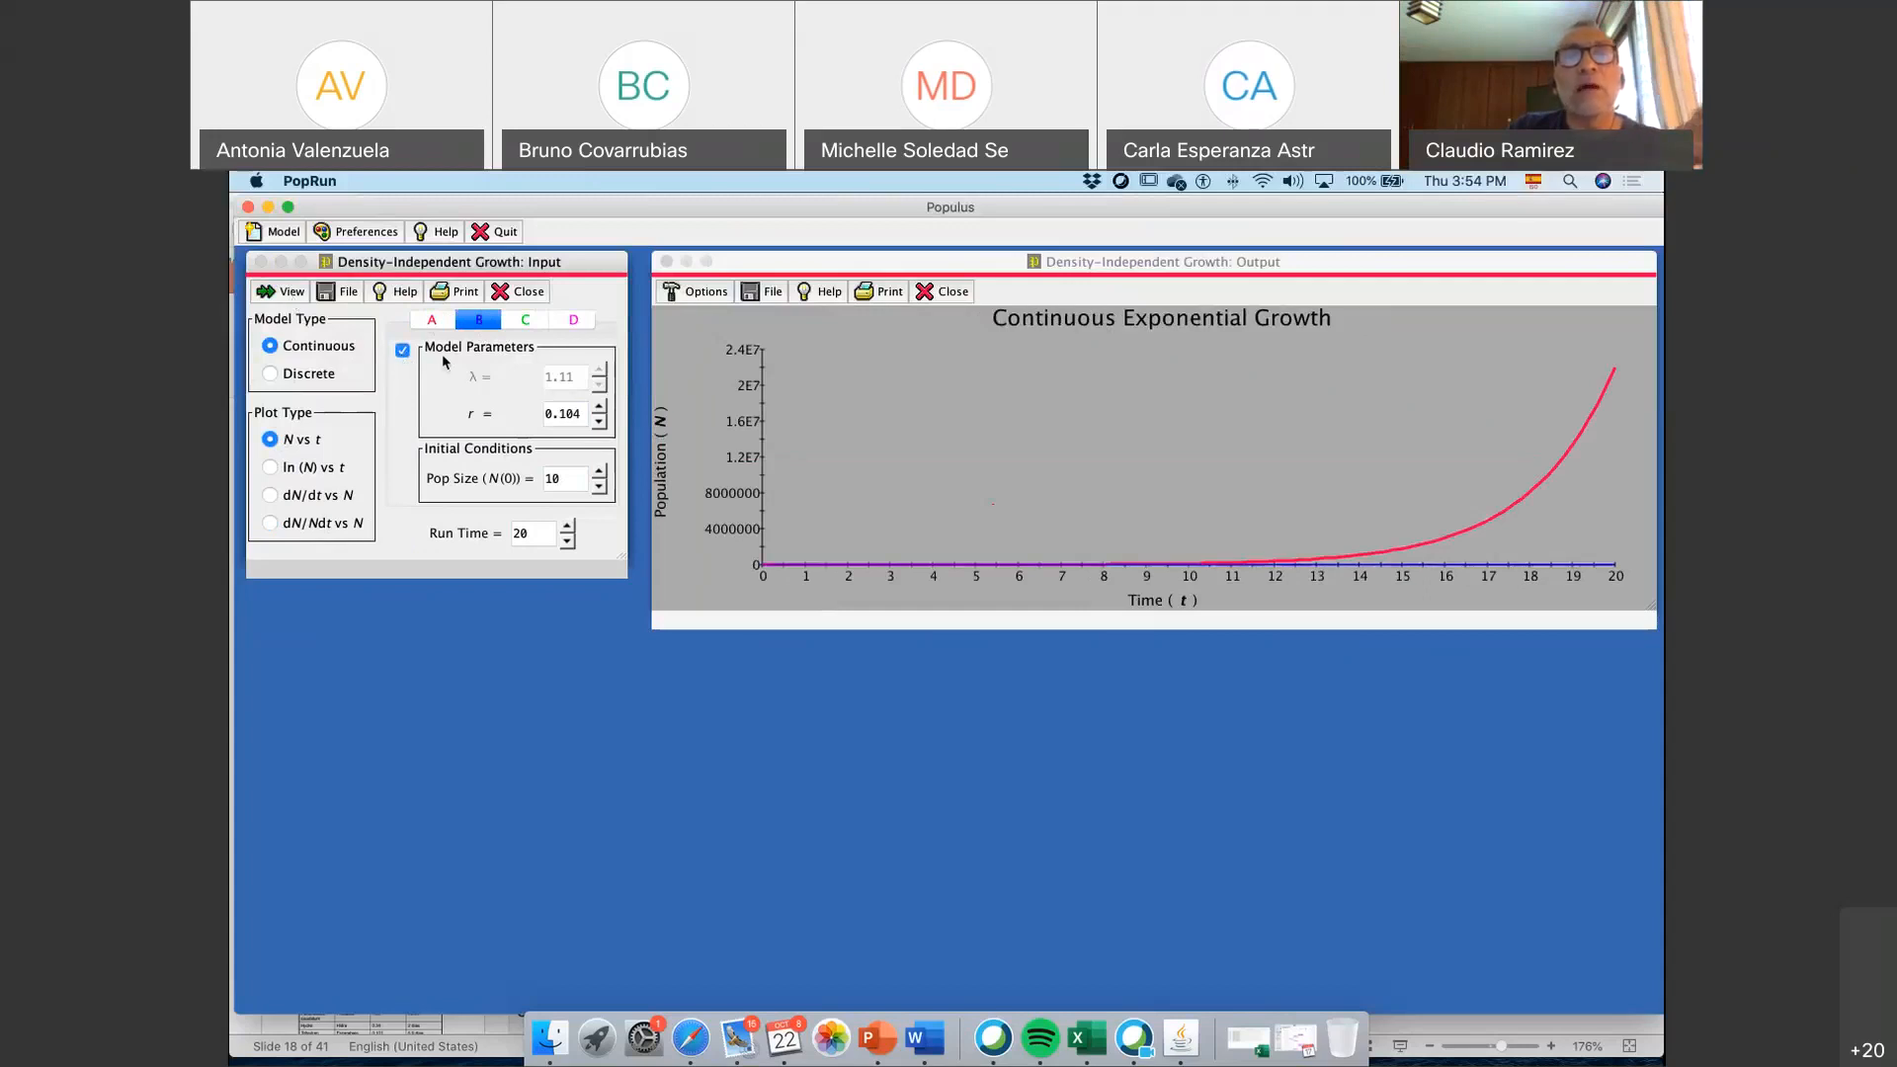
Set population A's growth rate r to 1 and its initial population size to 10
click(434, 320)
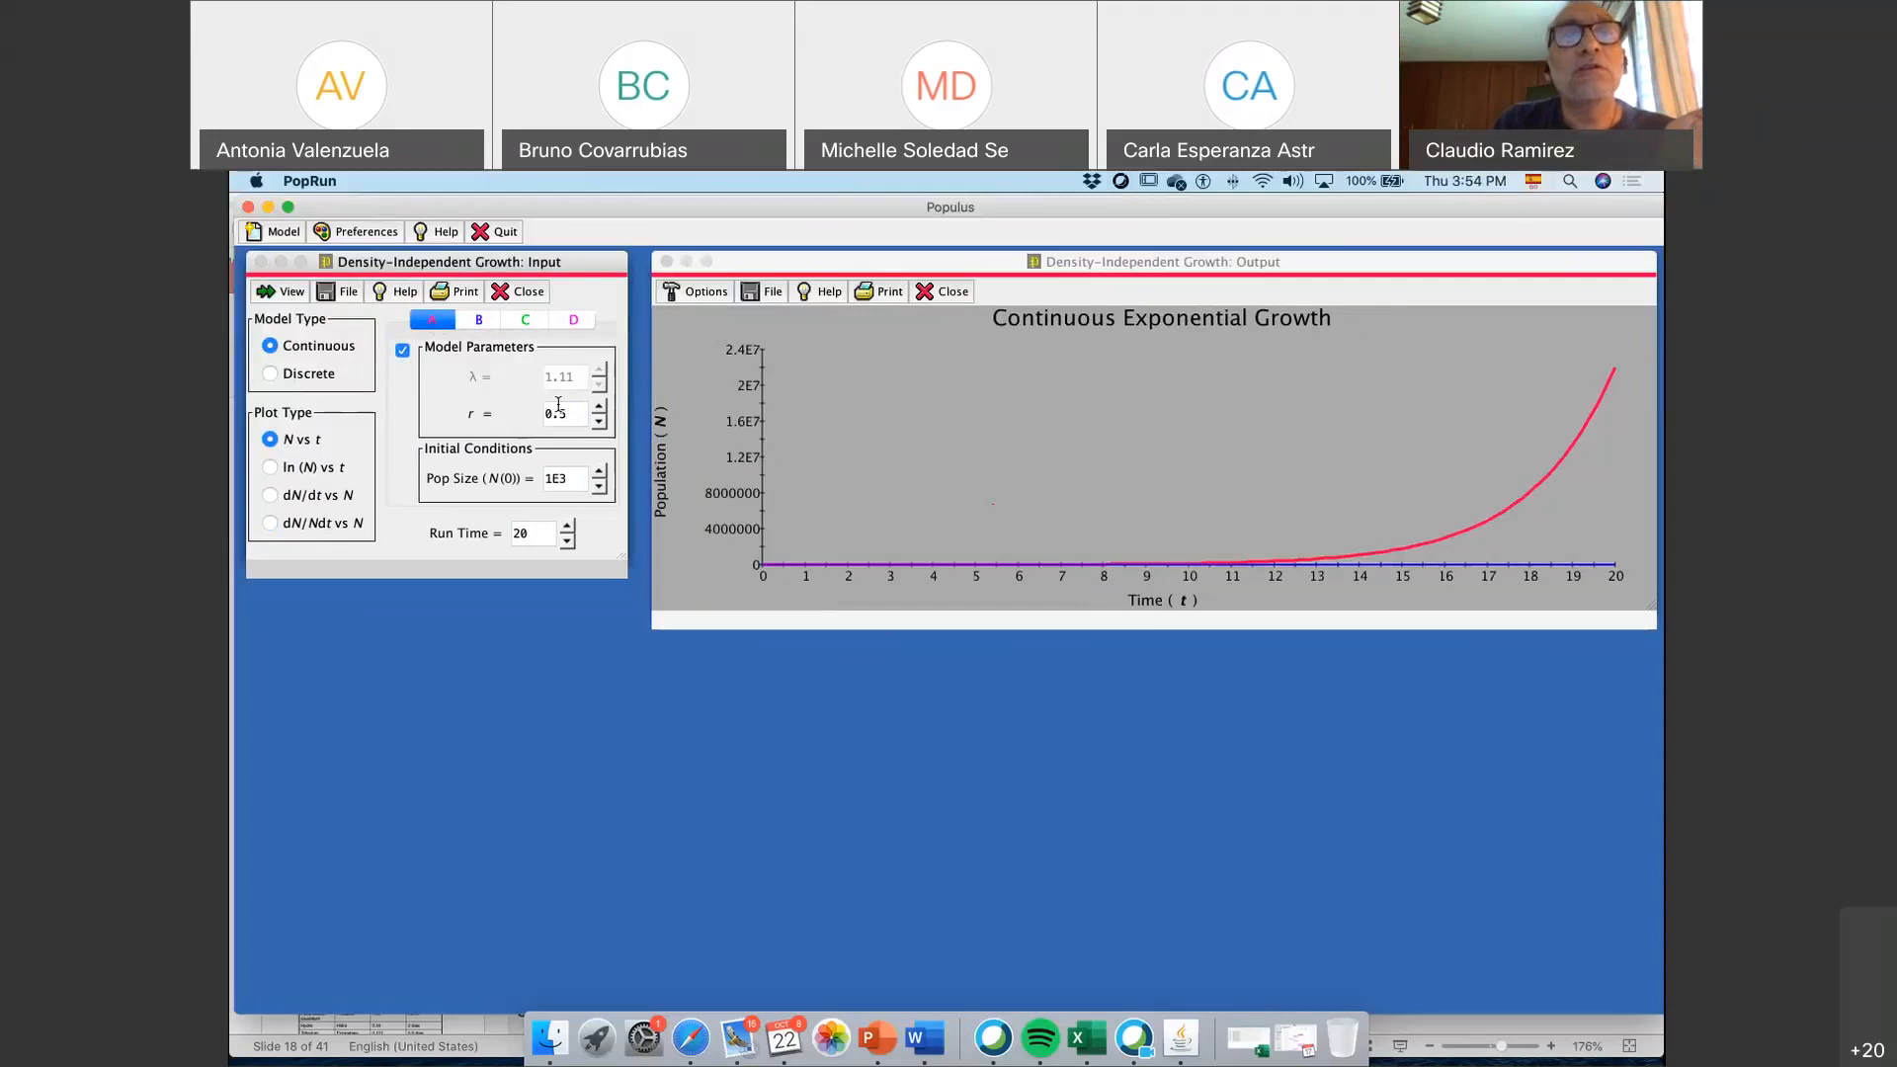
drag(563, 409, 546, 411)
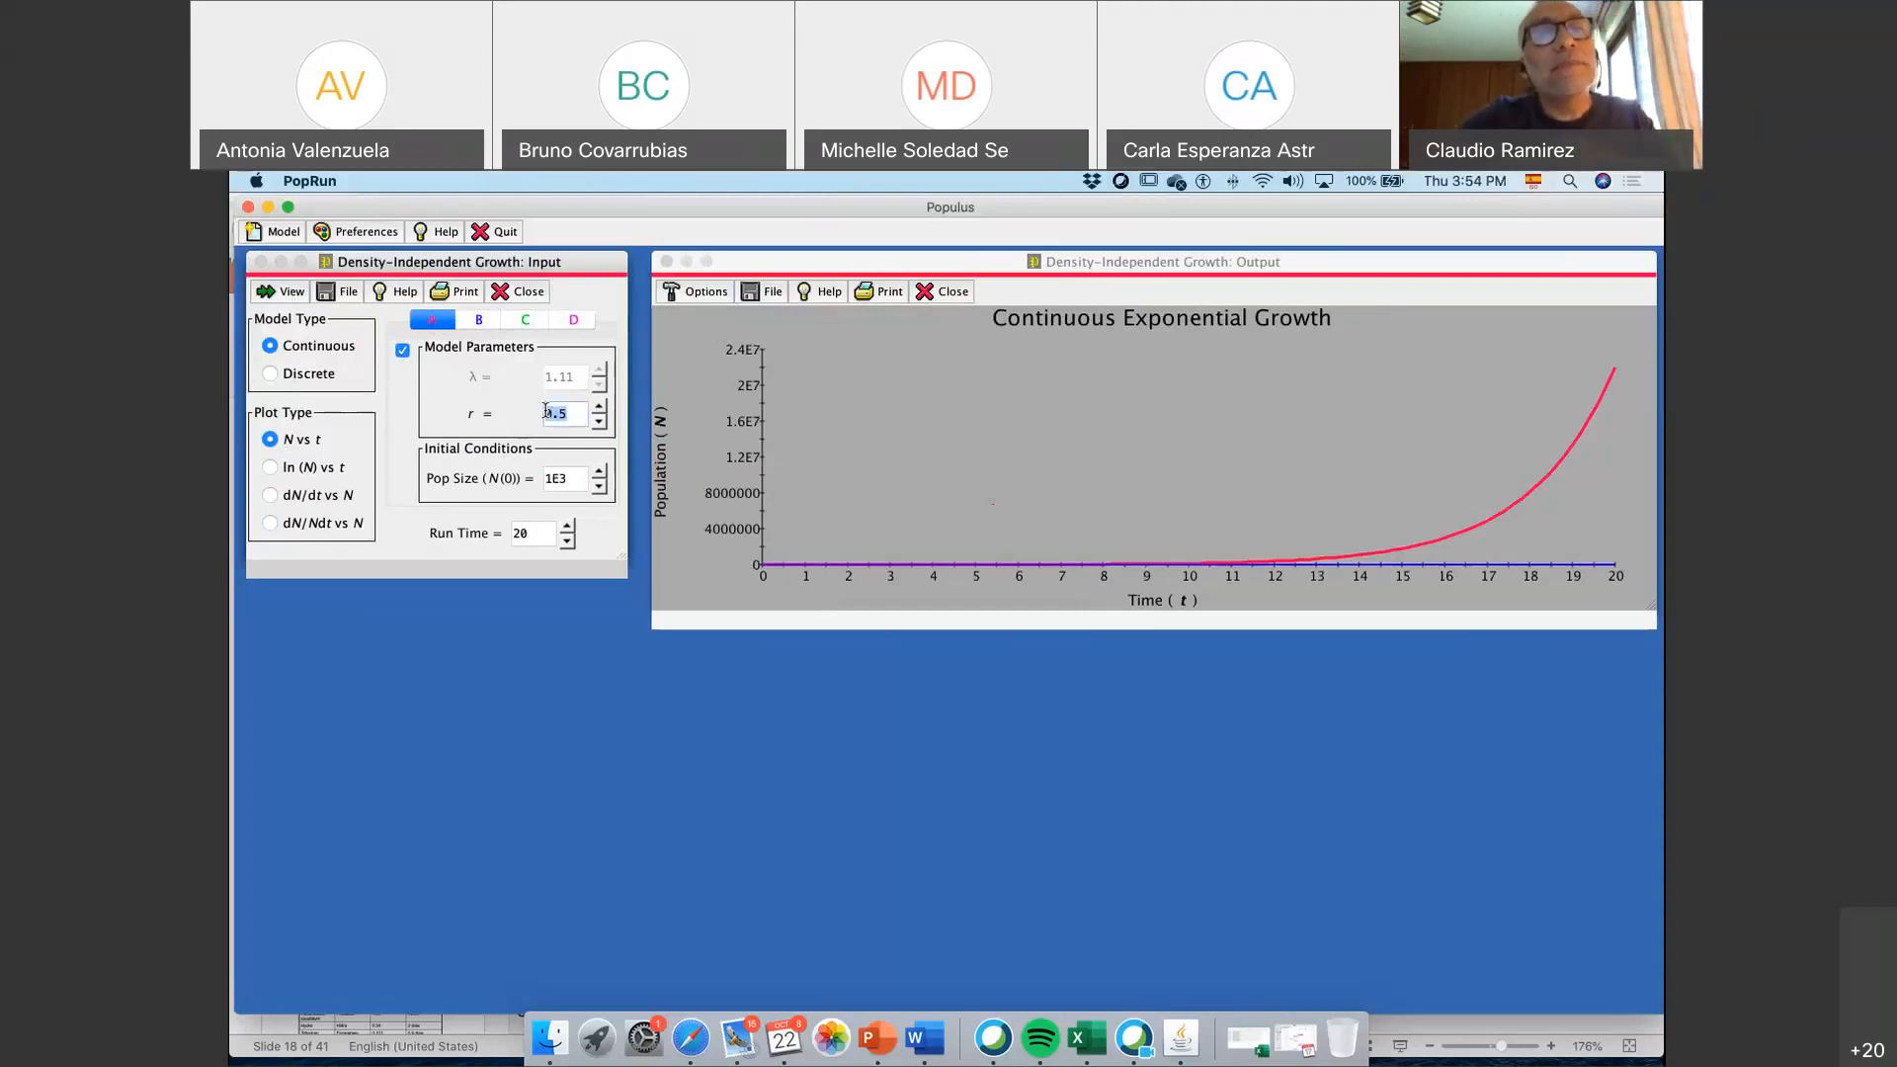
key(BackSpace)
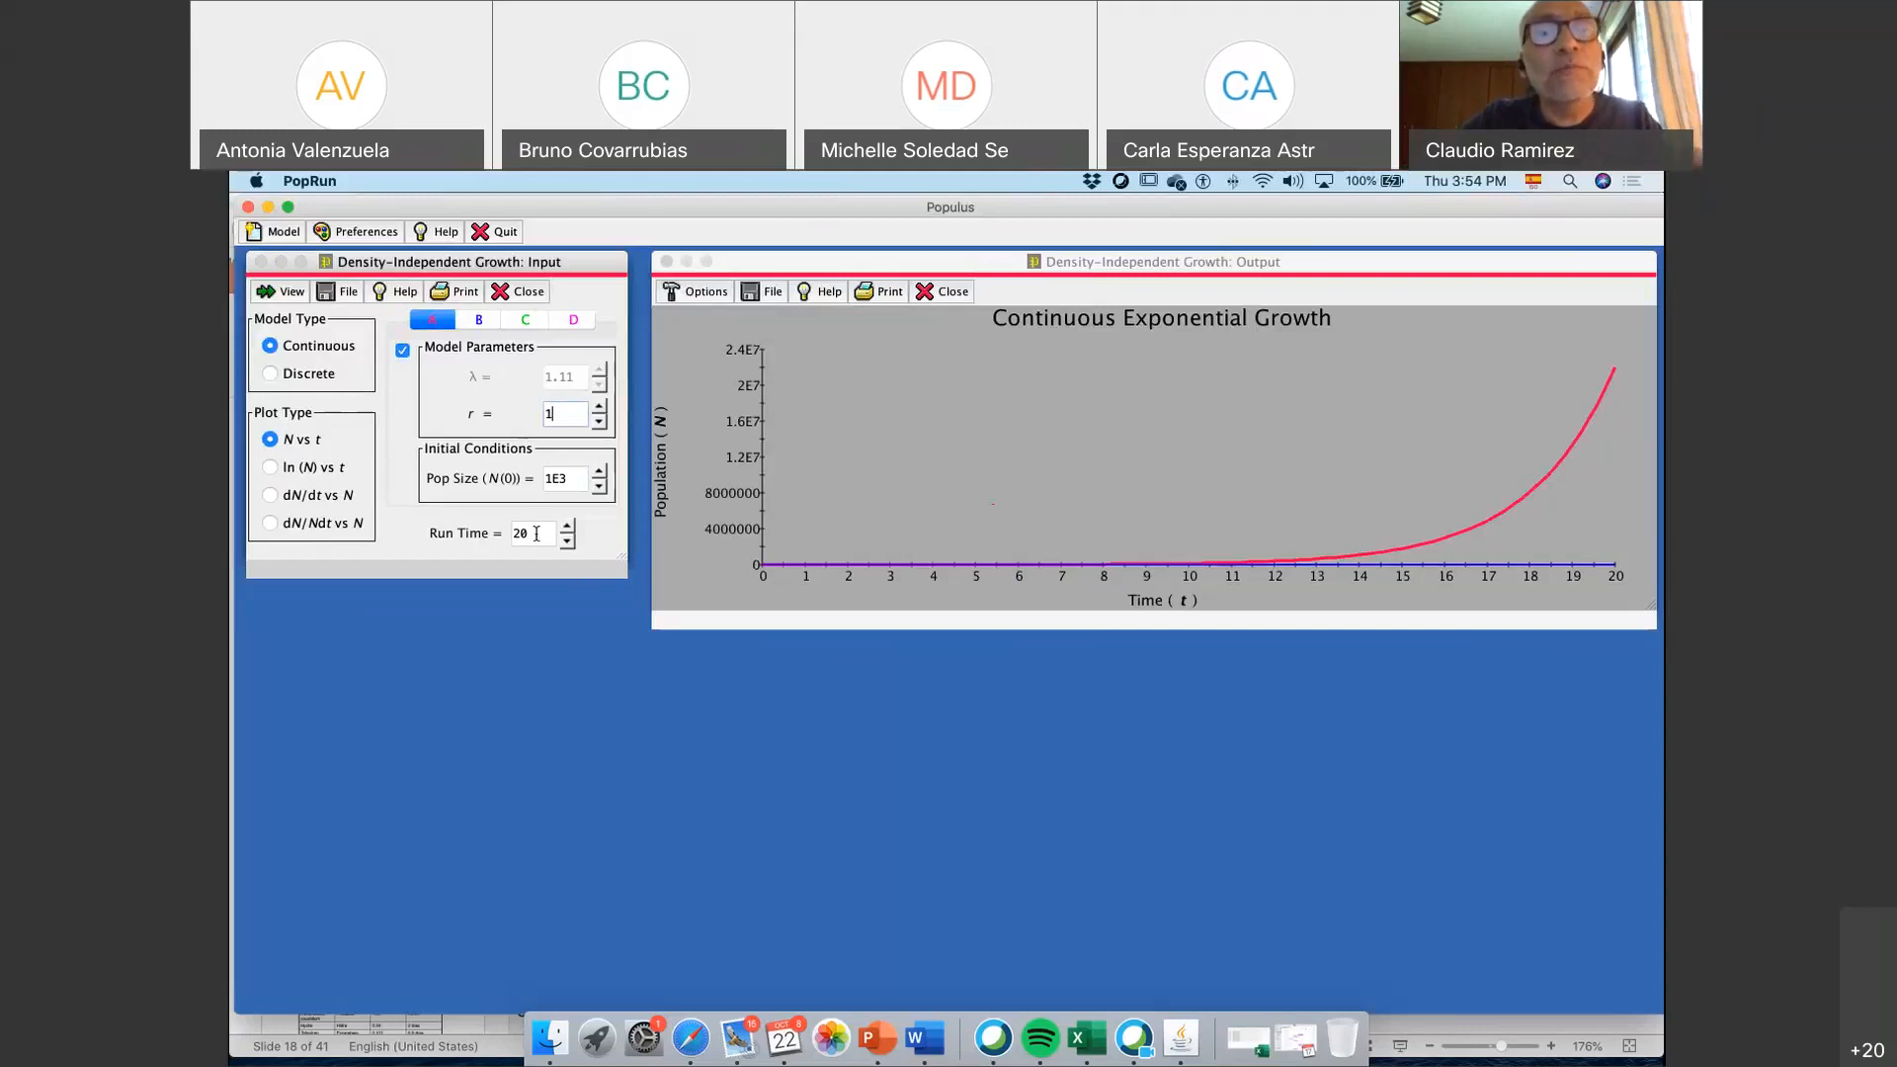
double_click(558, 479)
key(BackSpace)
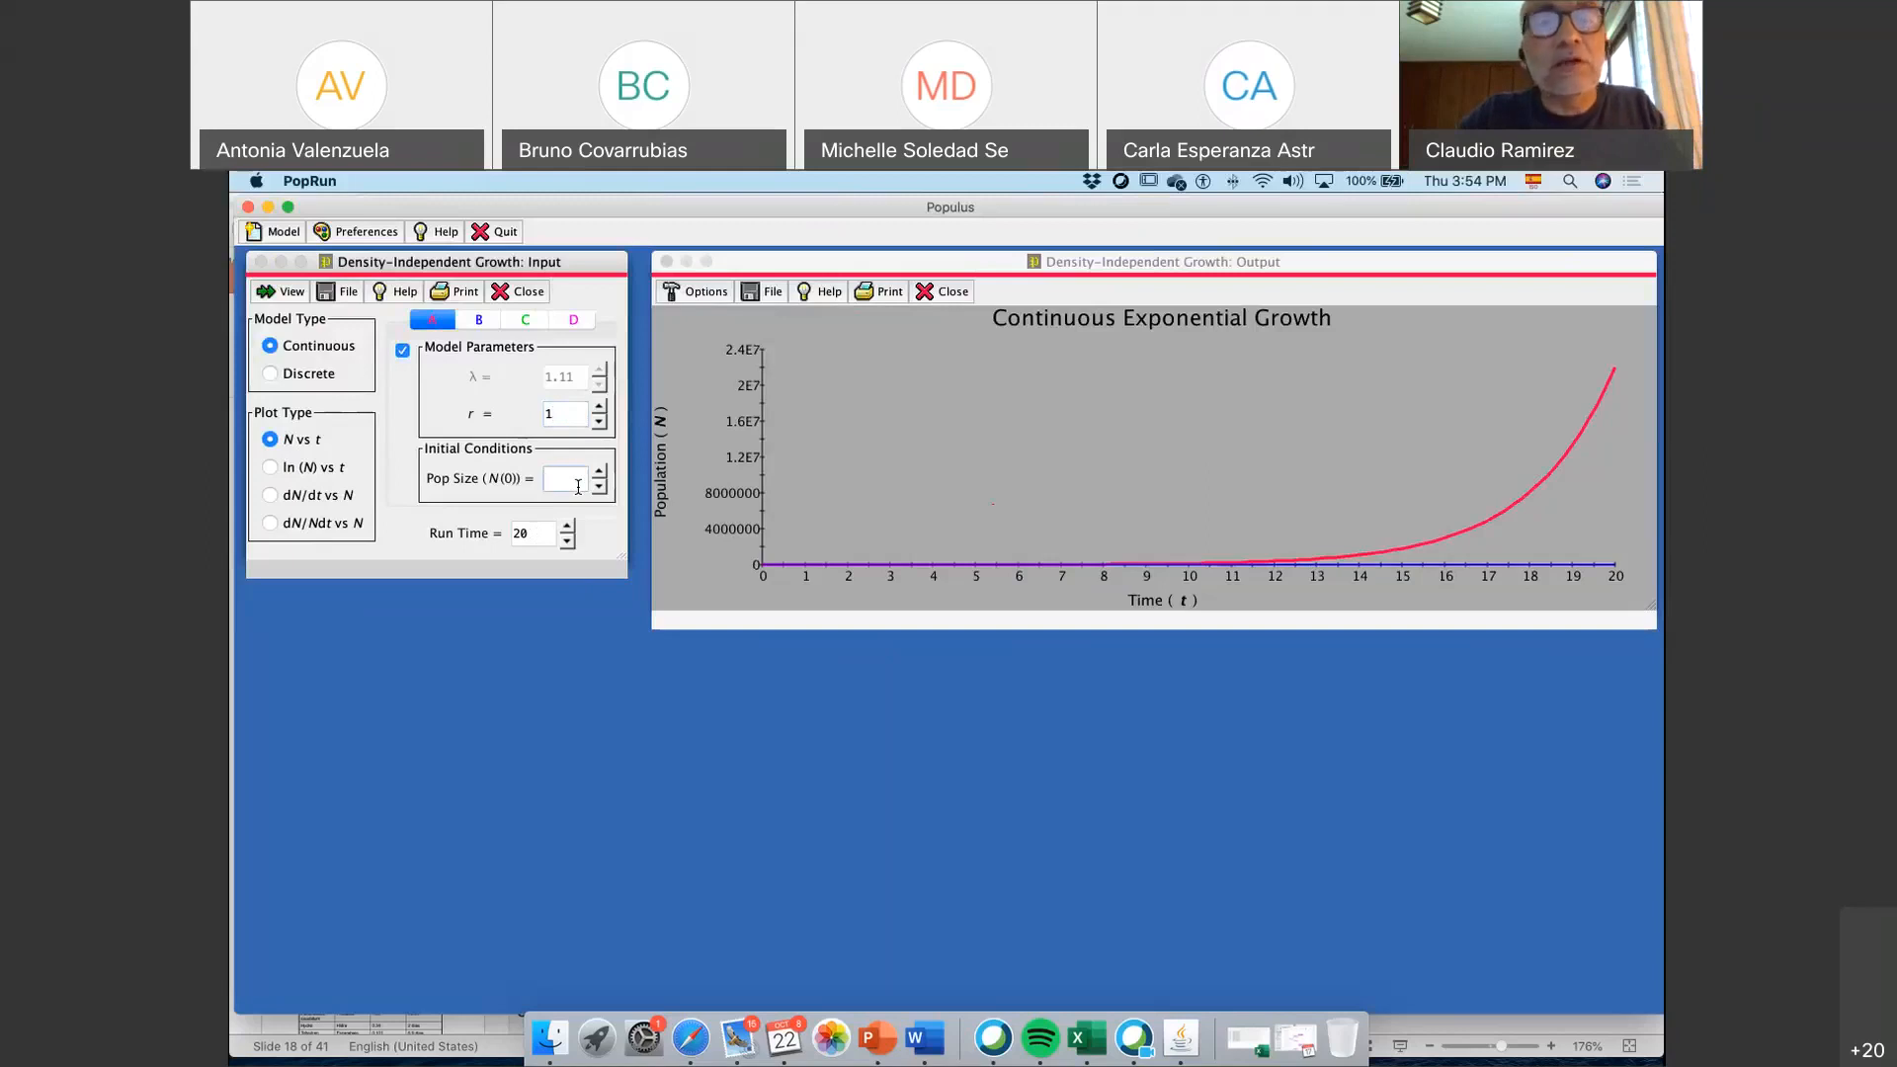
text(10)
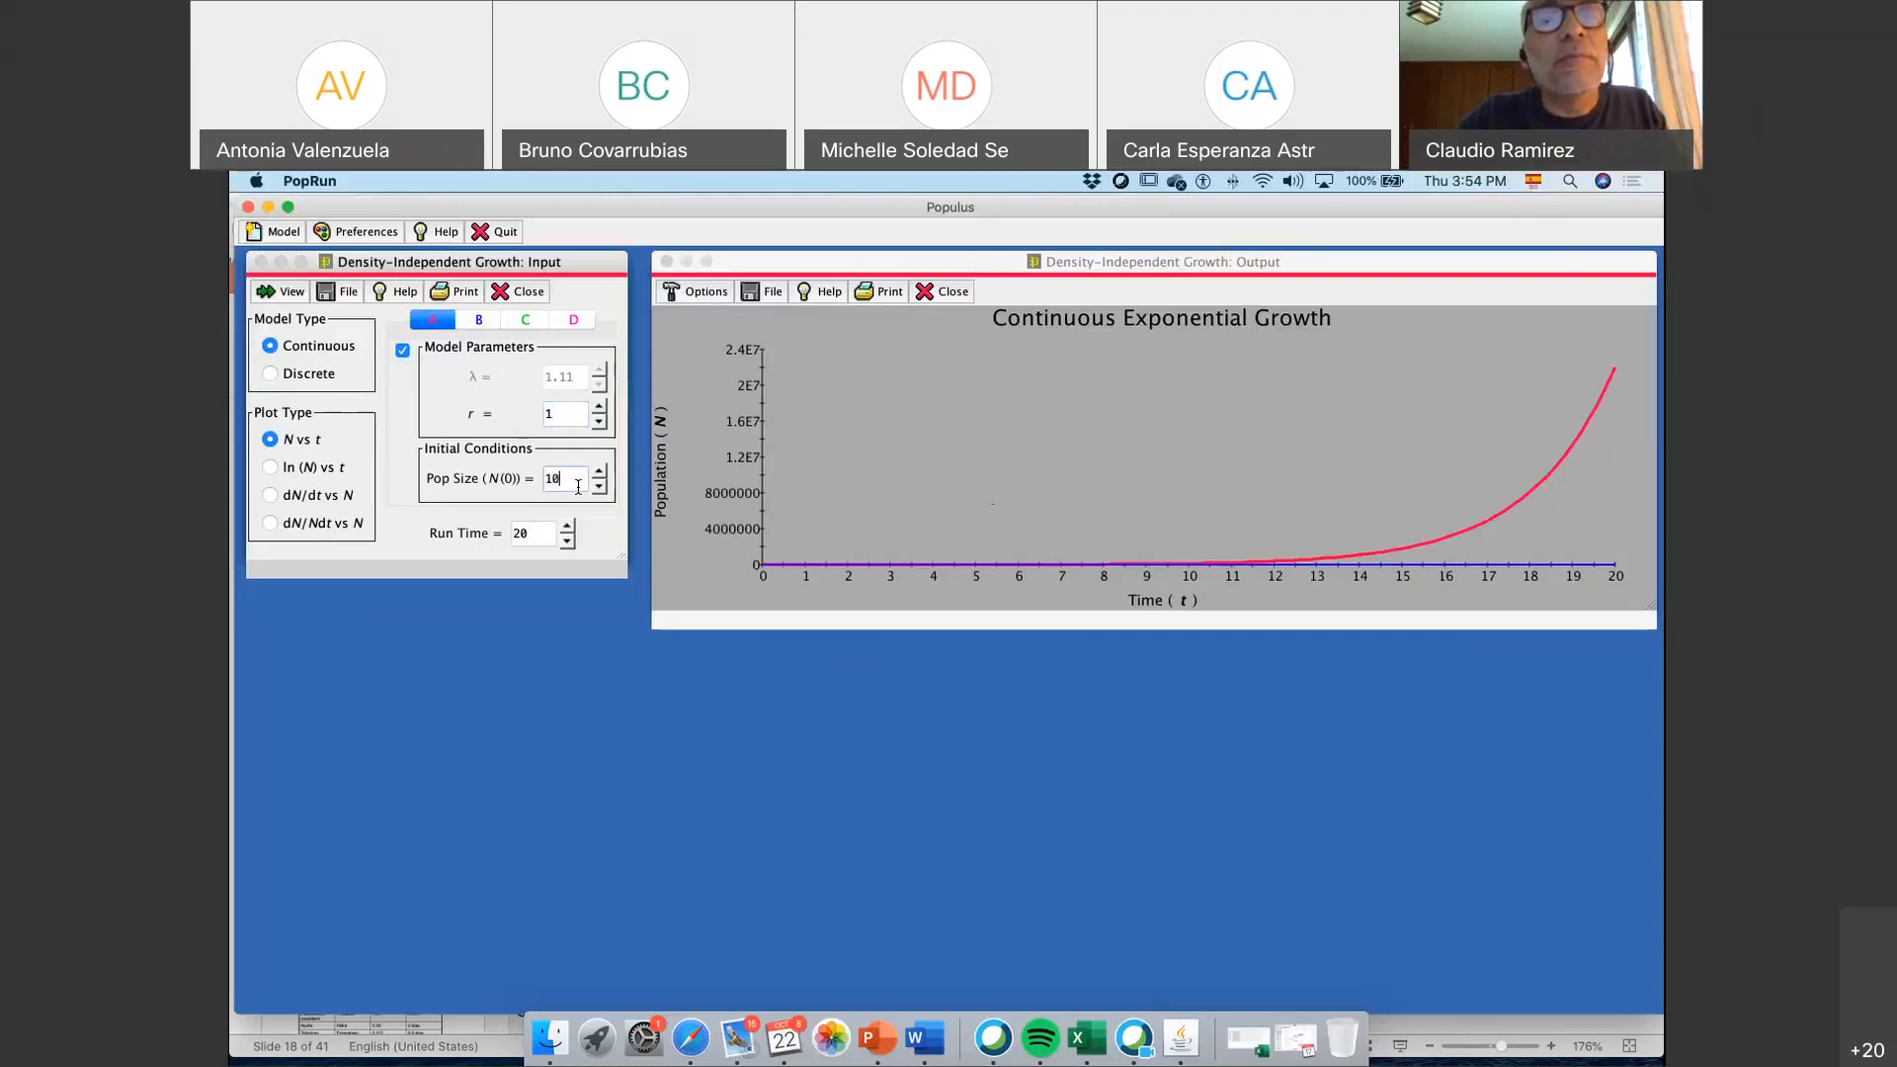
Set population B's growth rate r to 0.5 and update the N vs t plot
click(480, 319)
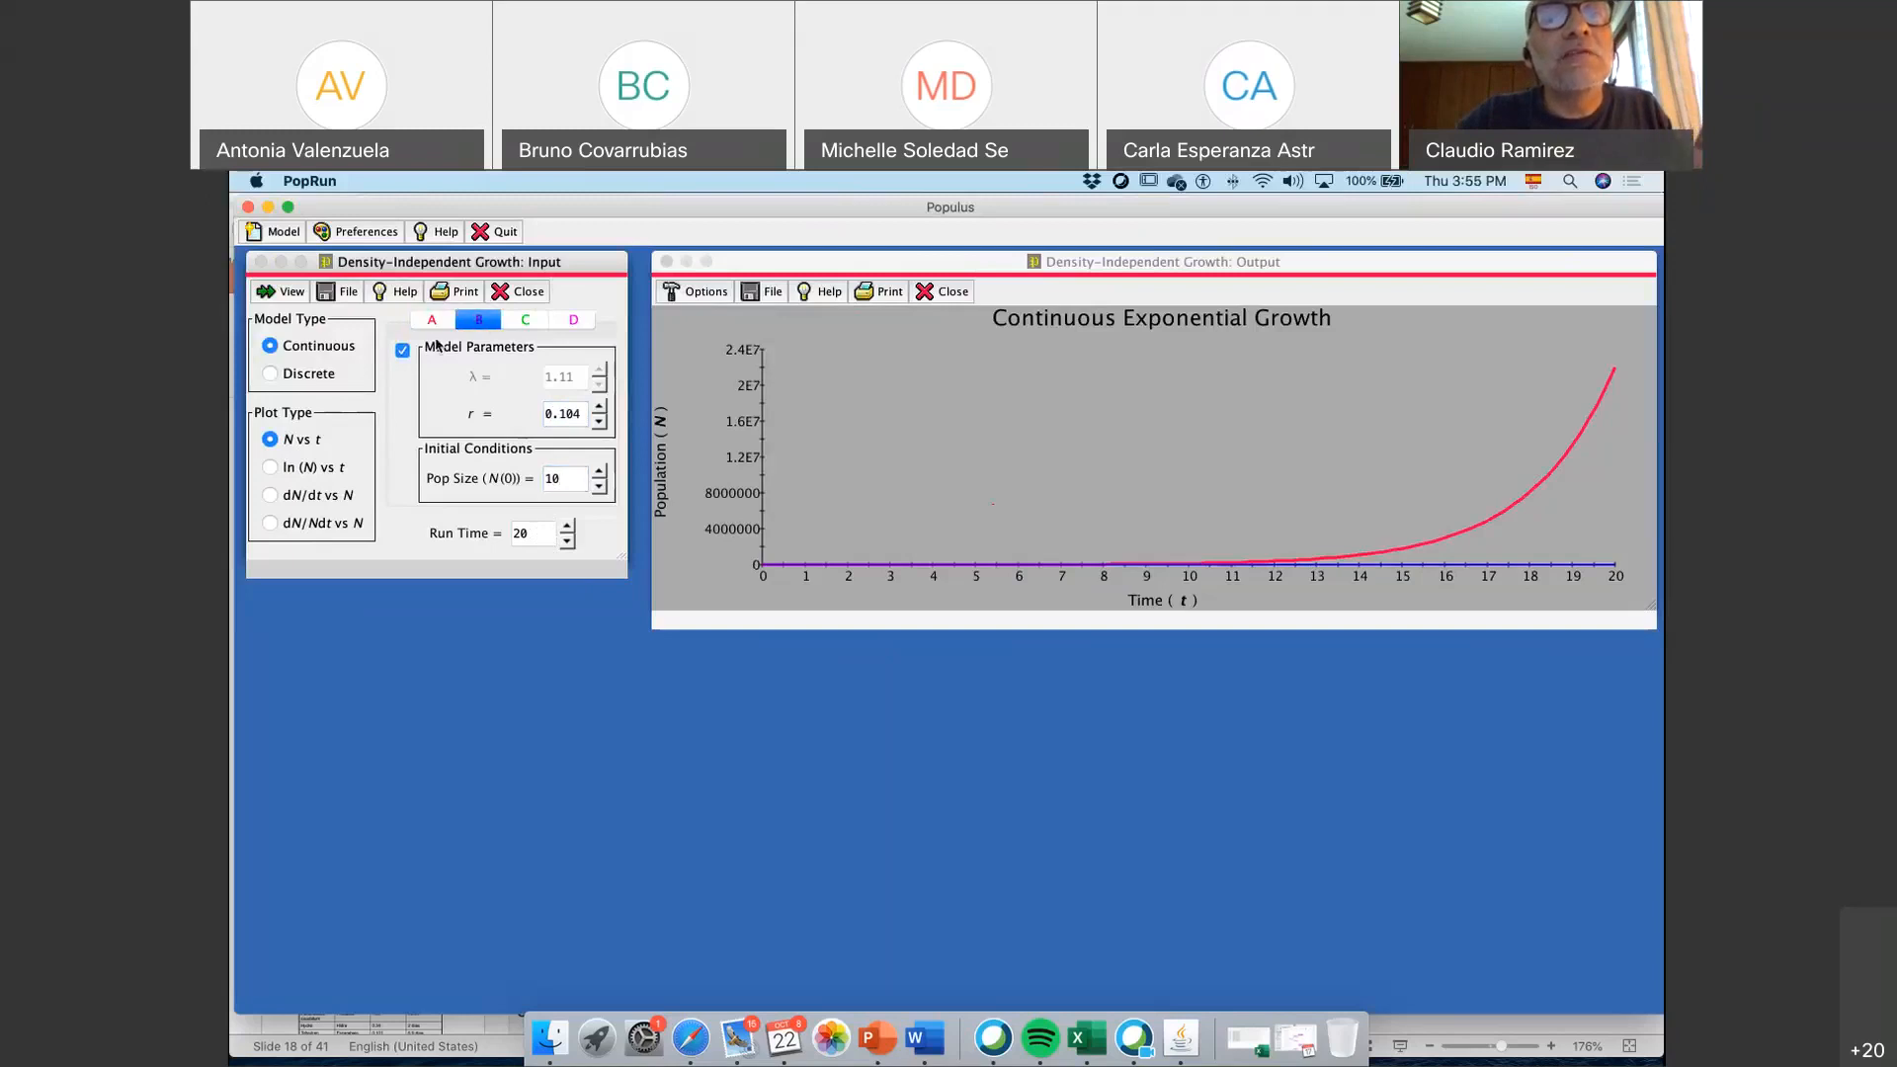
click(581, 416)
key(BackSpace)
key(BackSpace)
key(BackSpace)
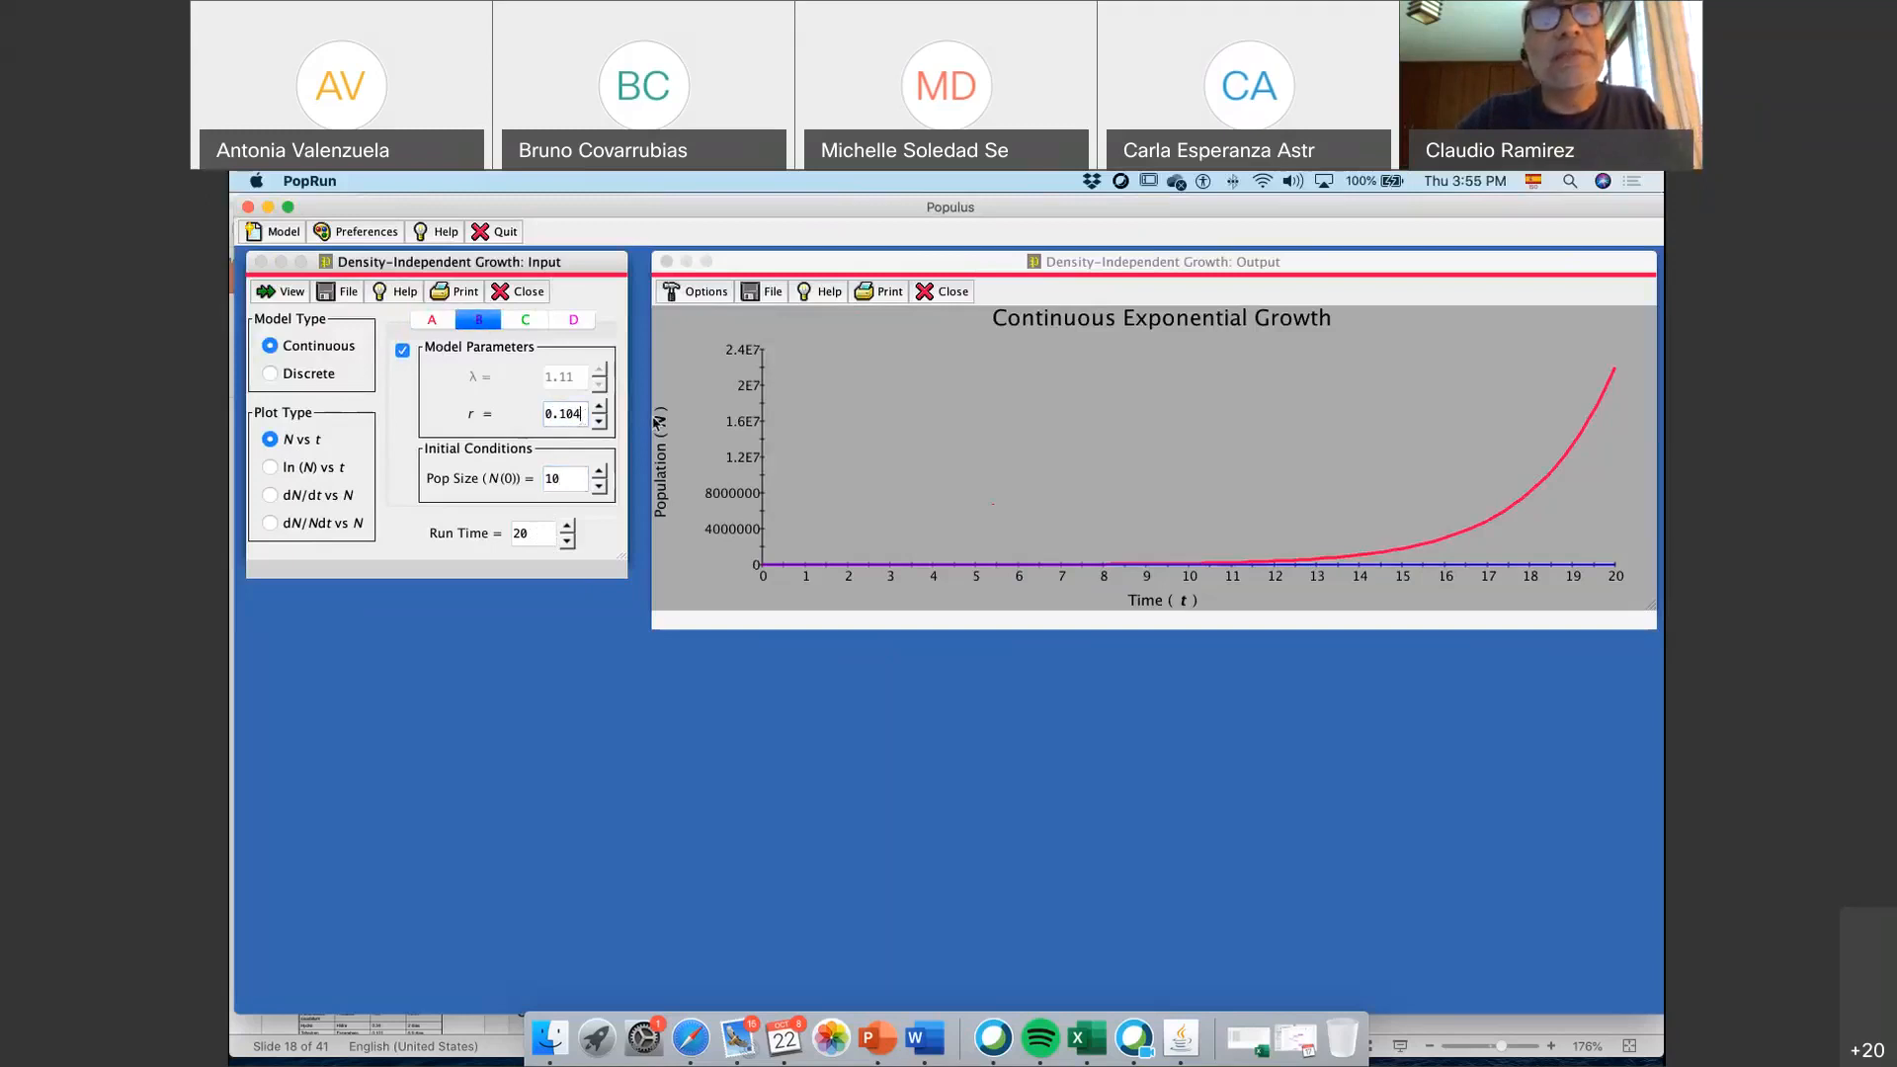
text(5)
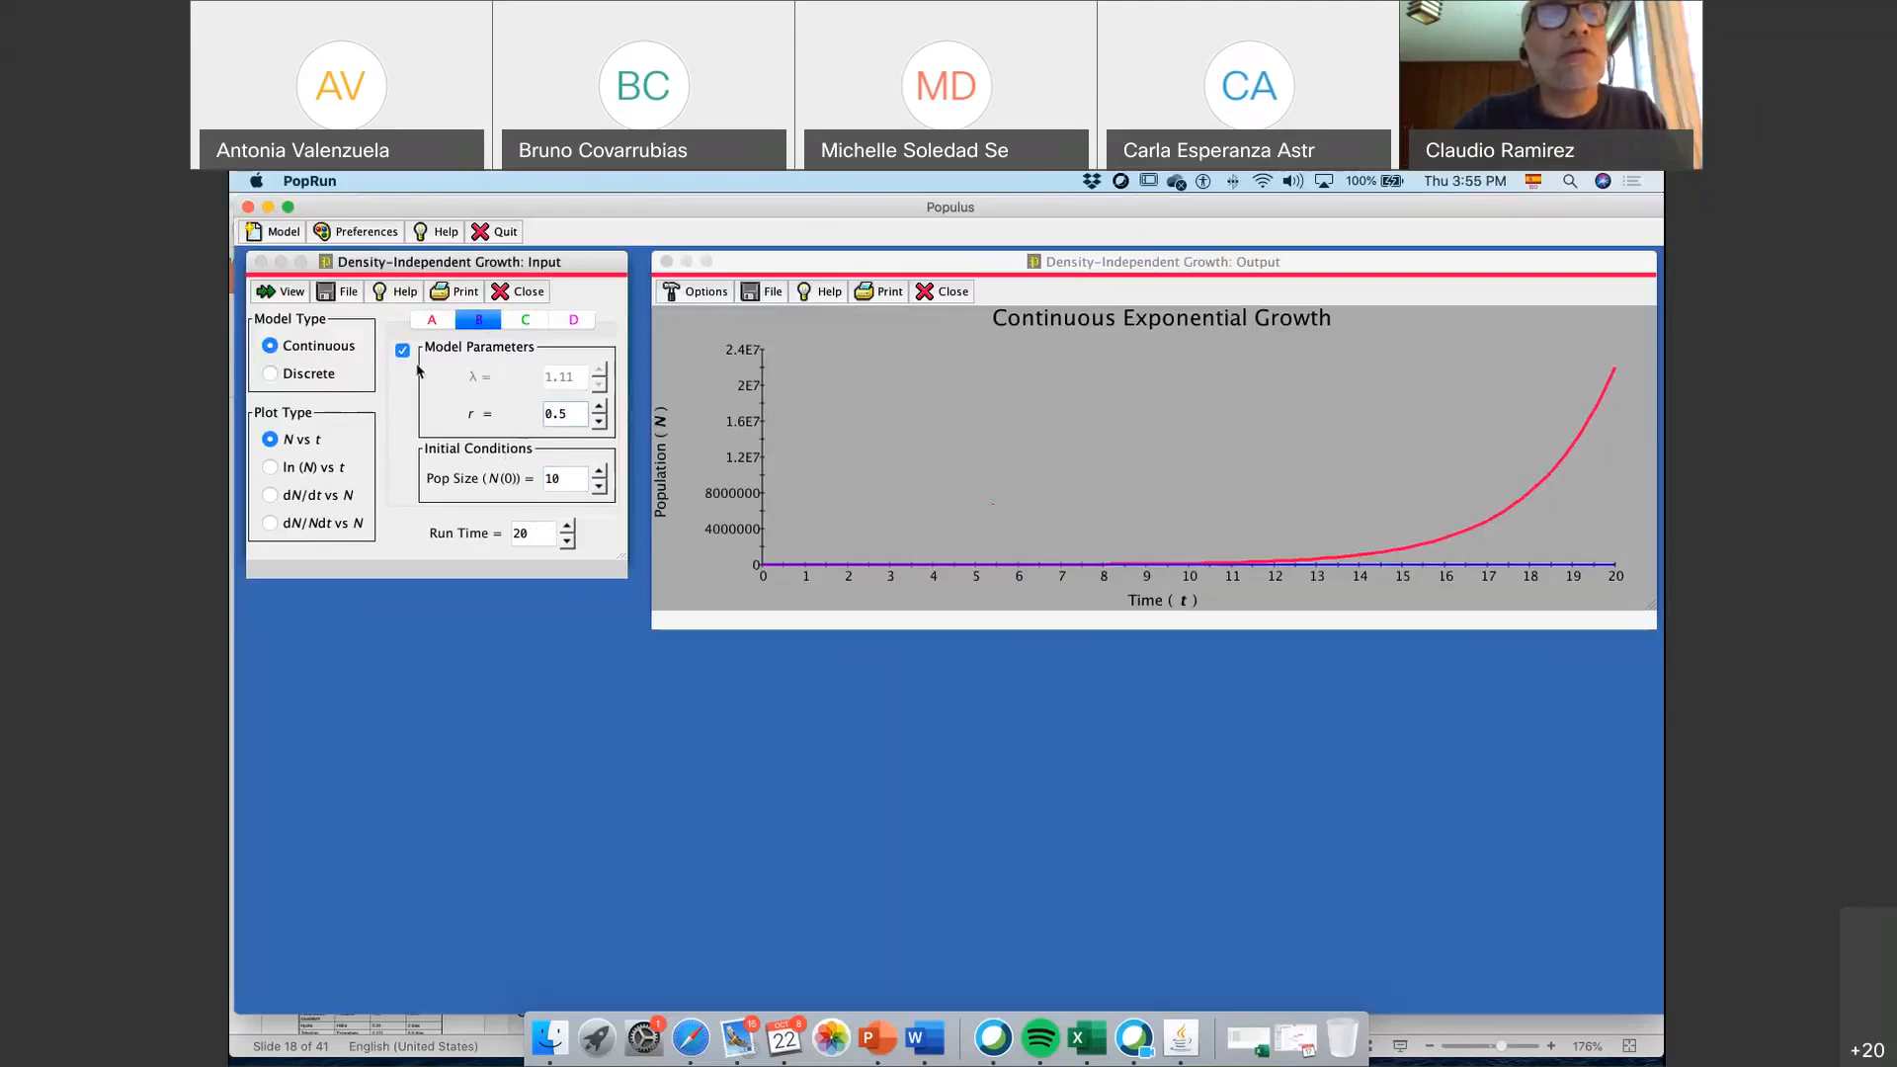
click(293, 291)
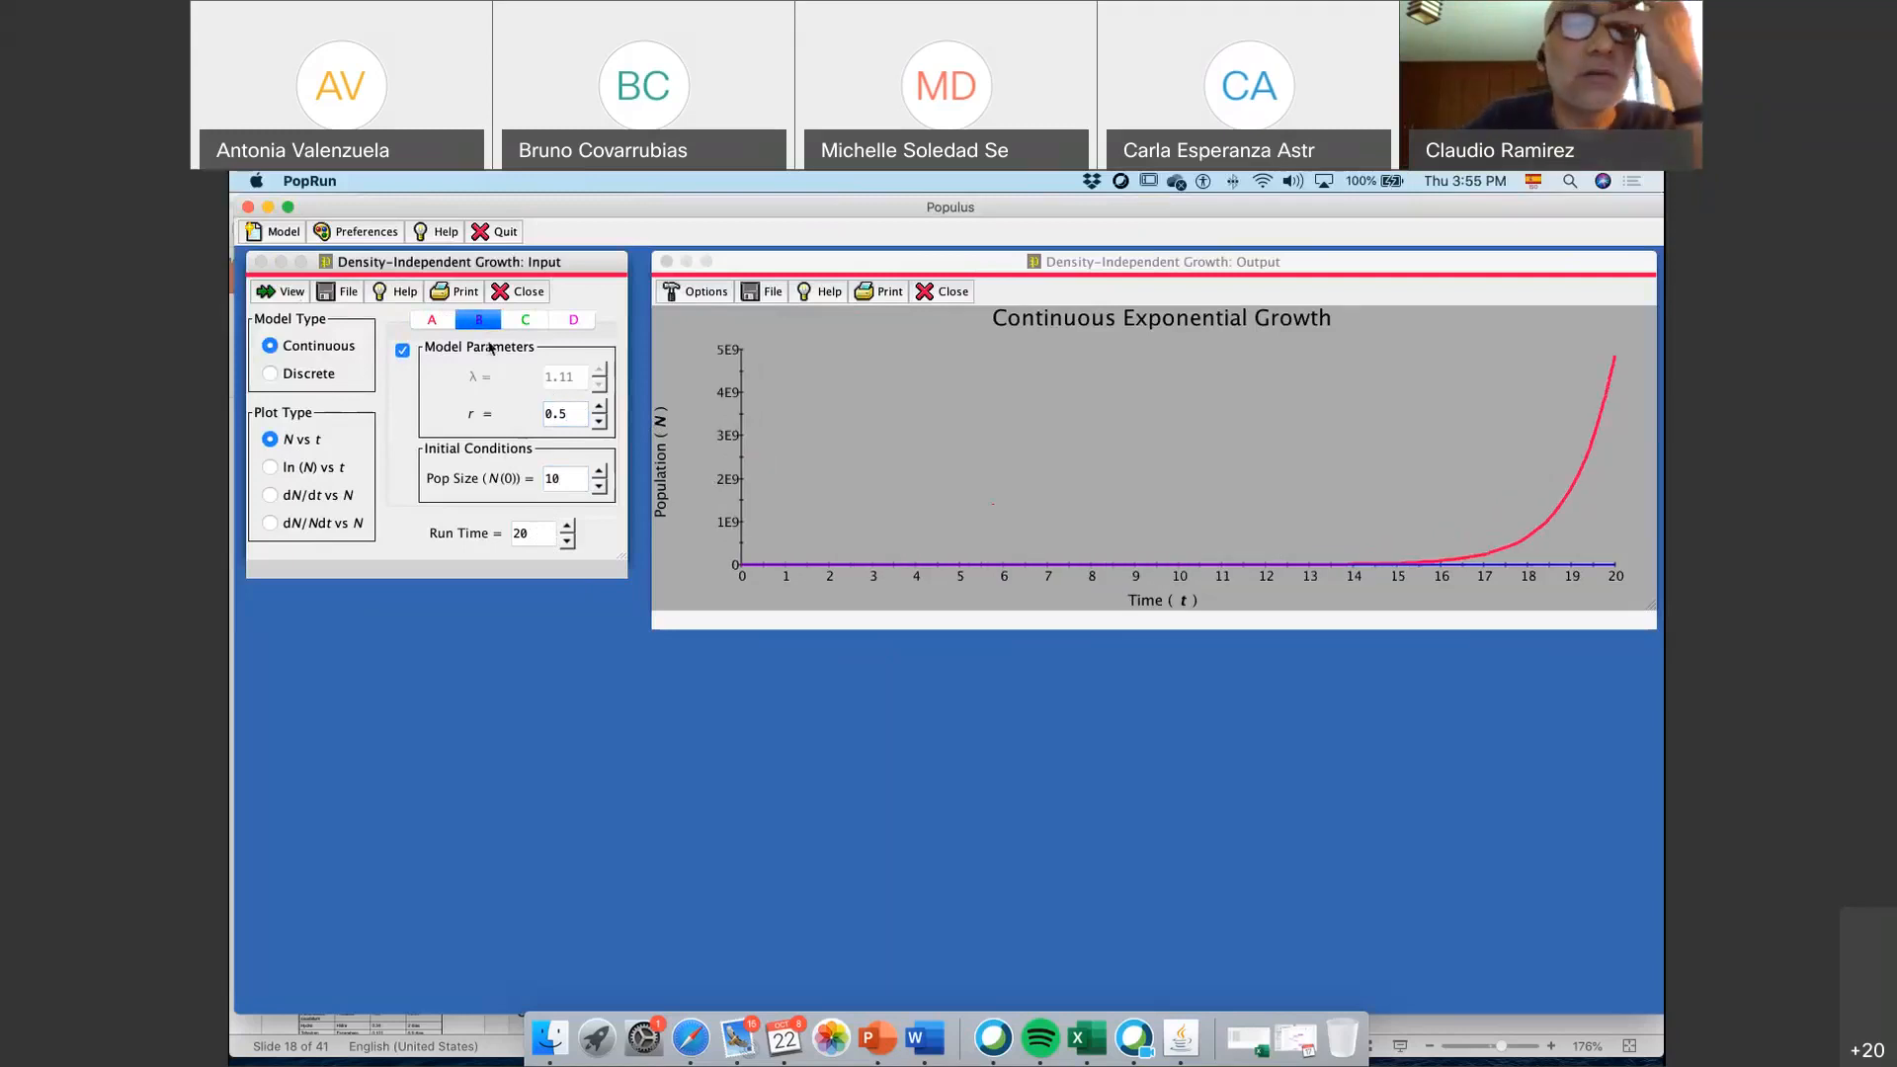
Compare the model parameters of populations A and B by alternating between them, ending on A
click(435, 326)
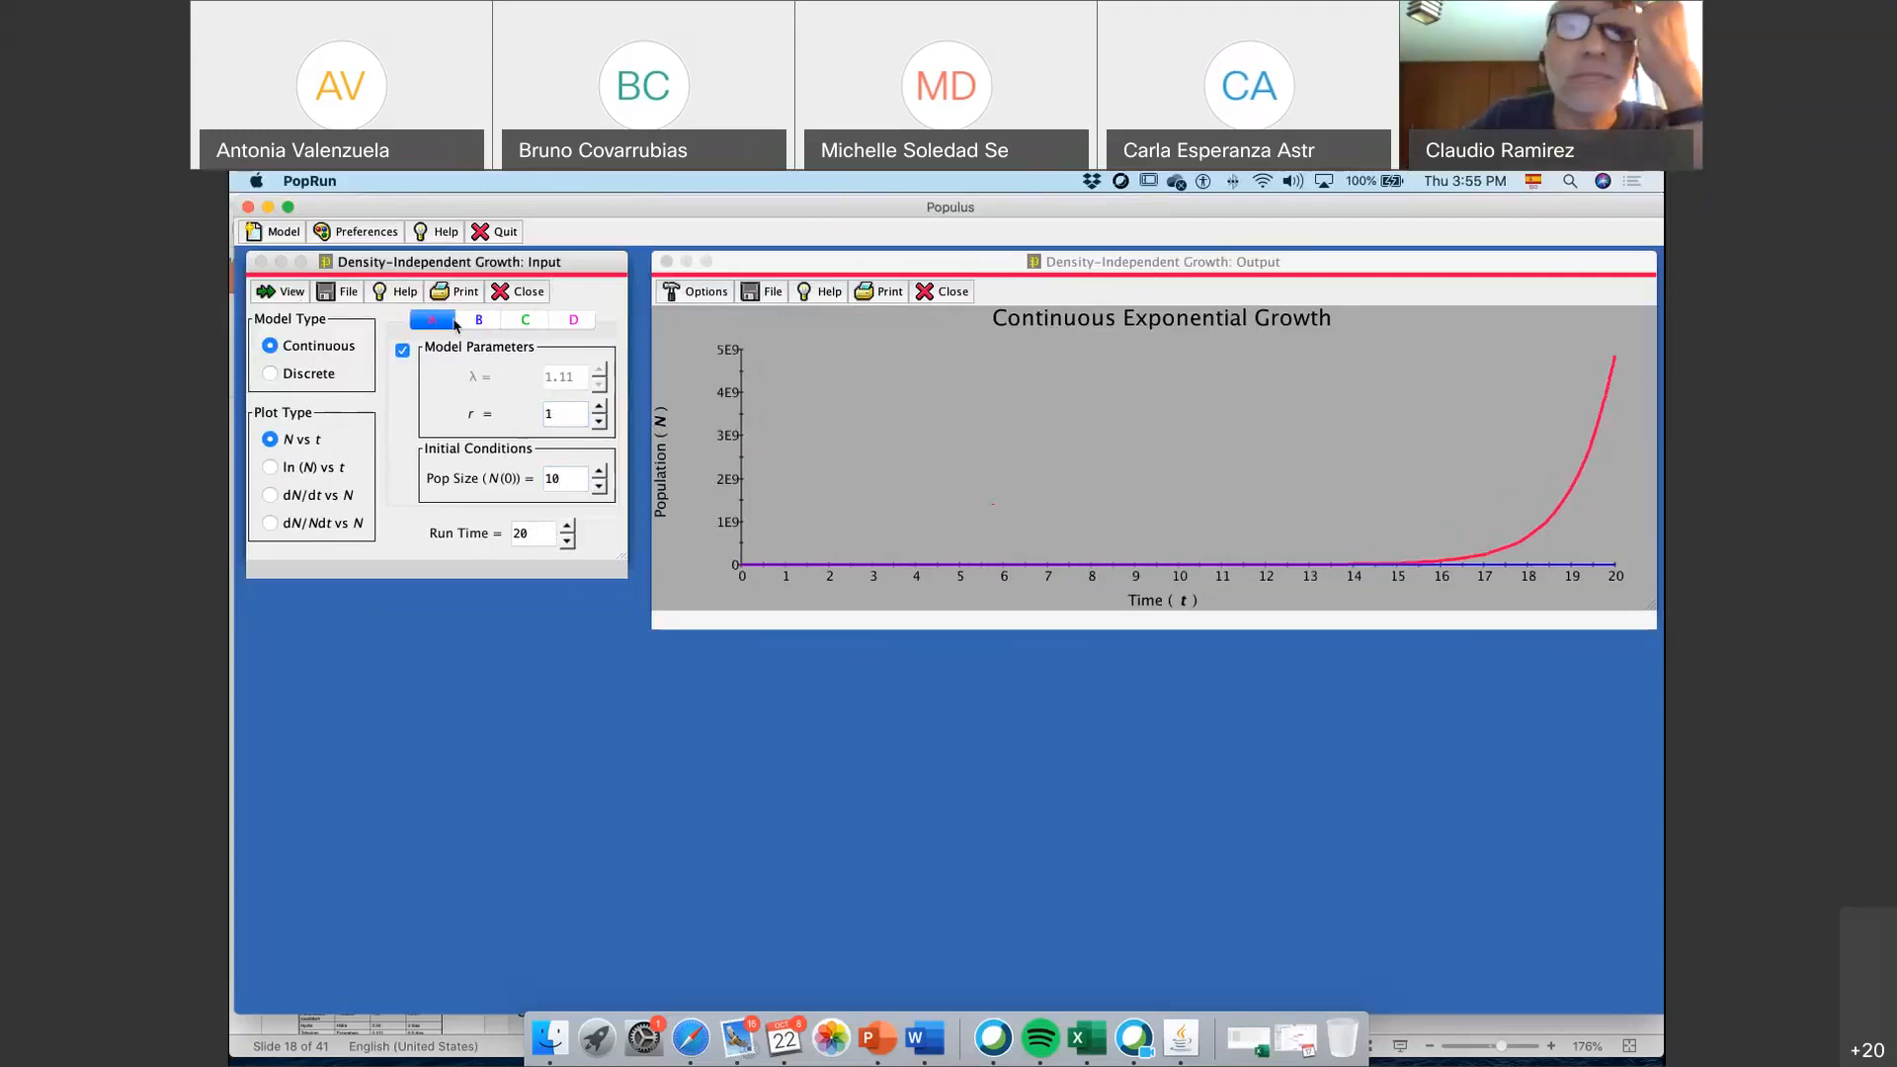
click(481, 322)
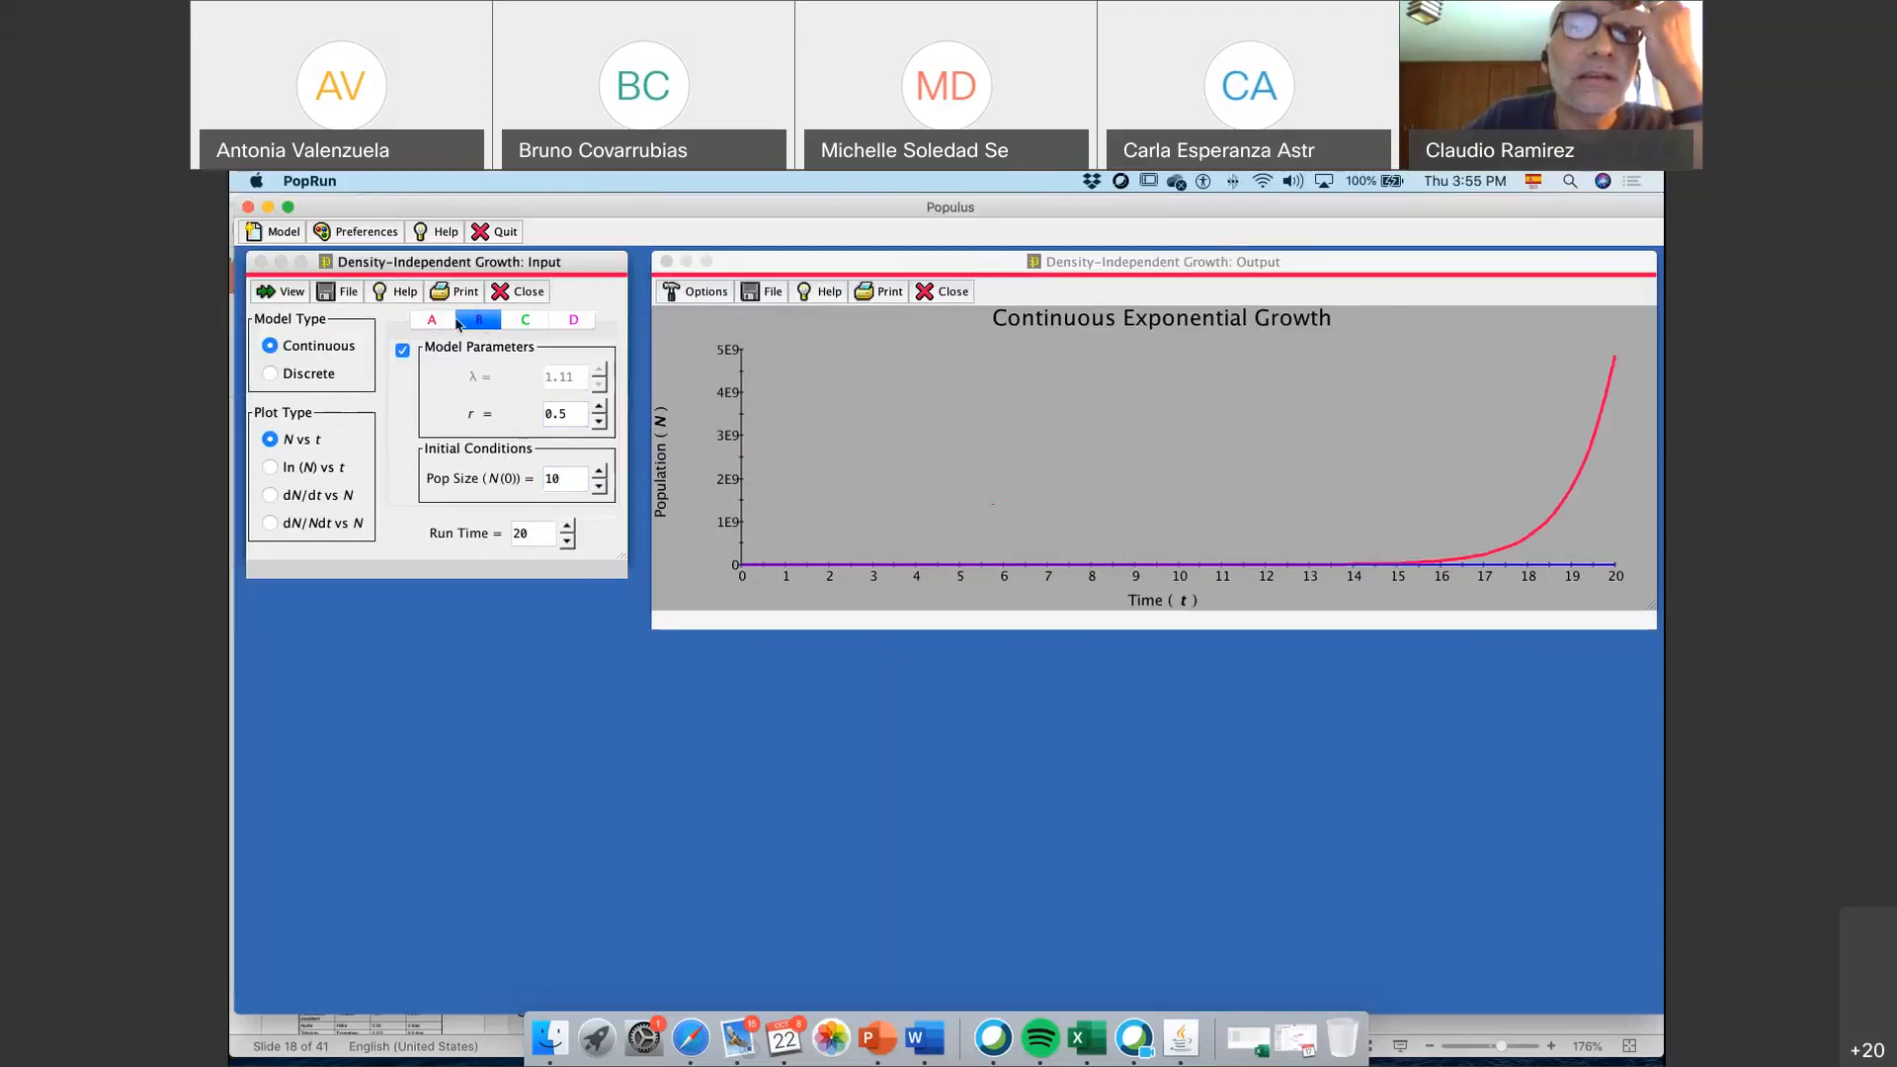
click(446, 322)
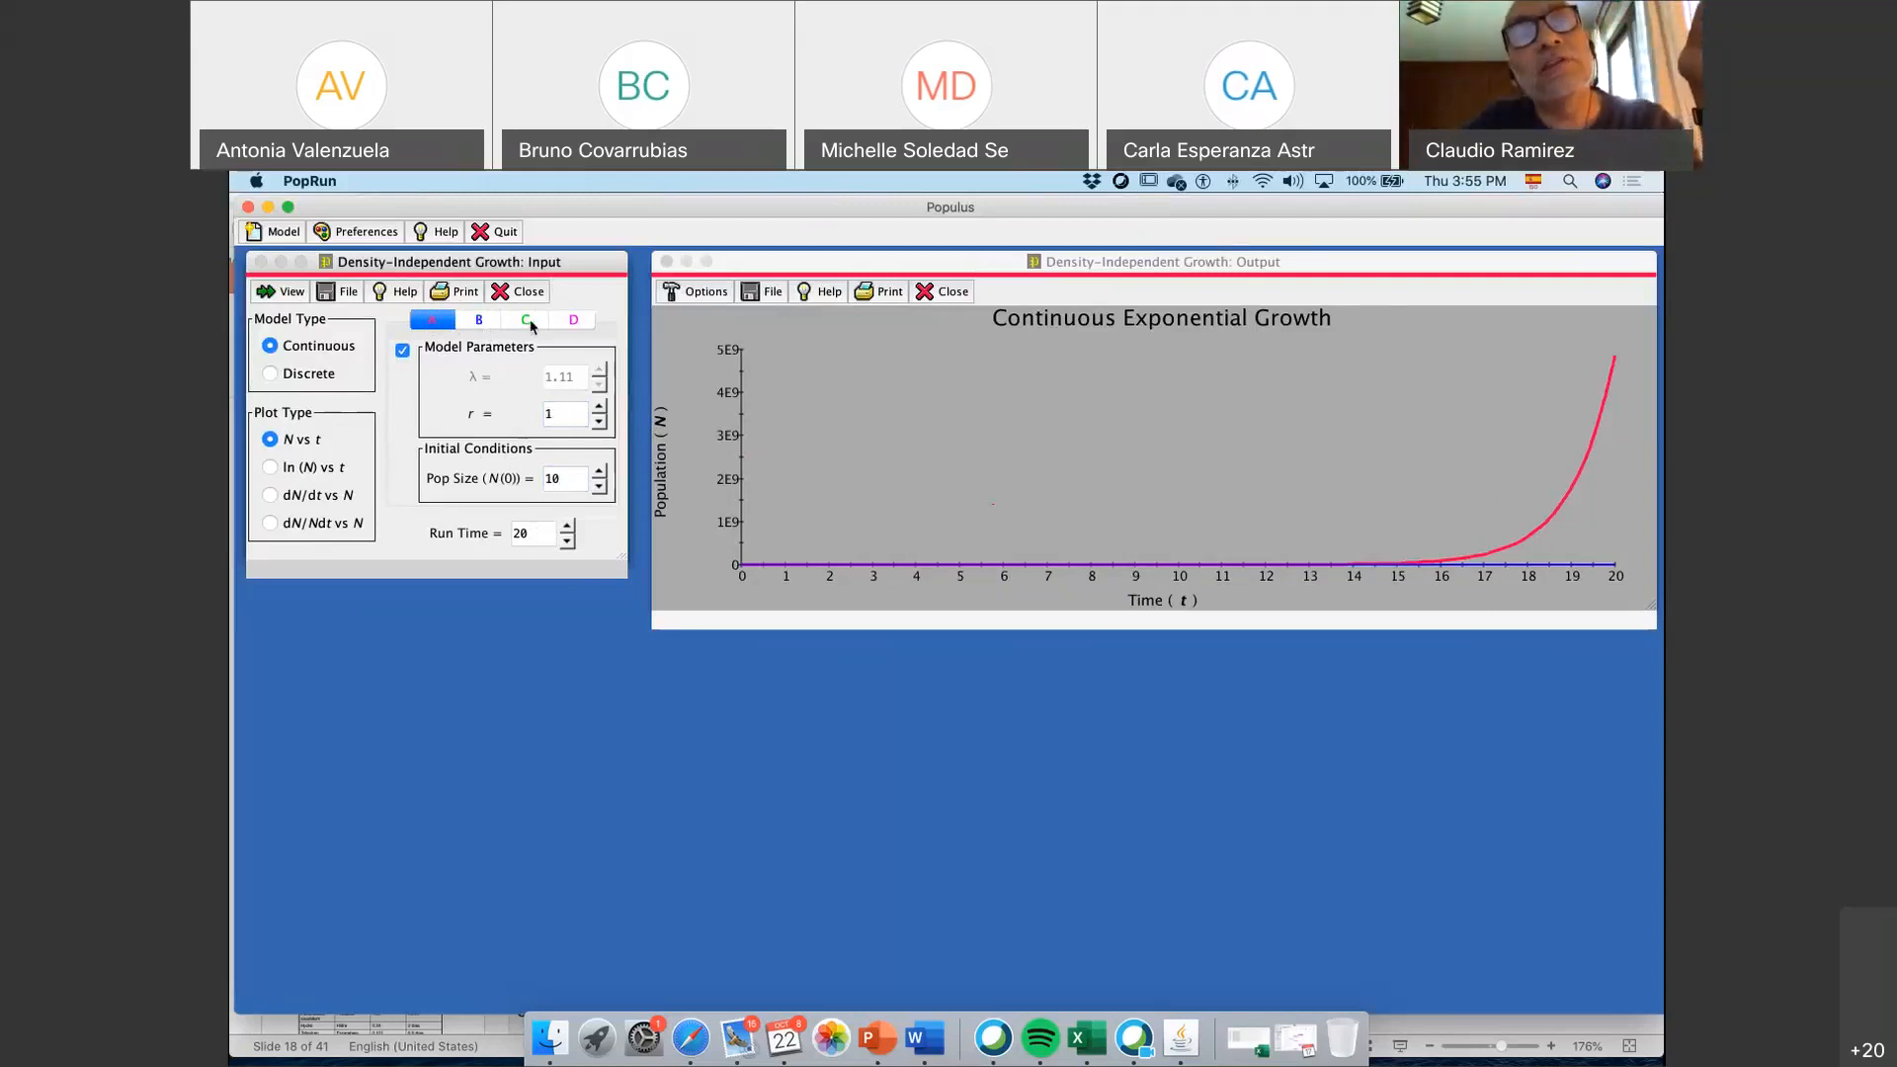
Enable population C with its default parameters, add it to the plot, and show population D's parameters
click(530, 323)
click(402, 350)
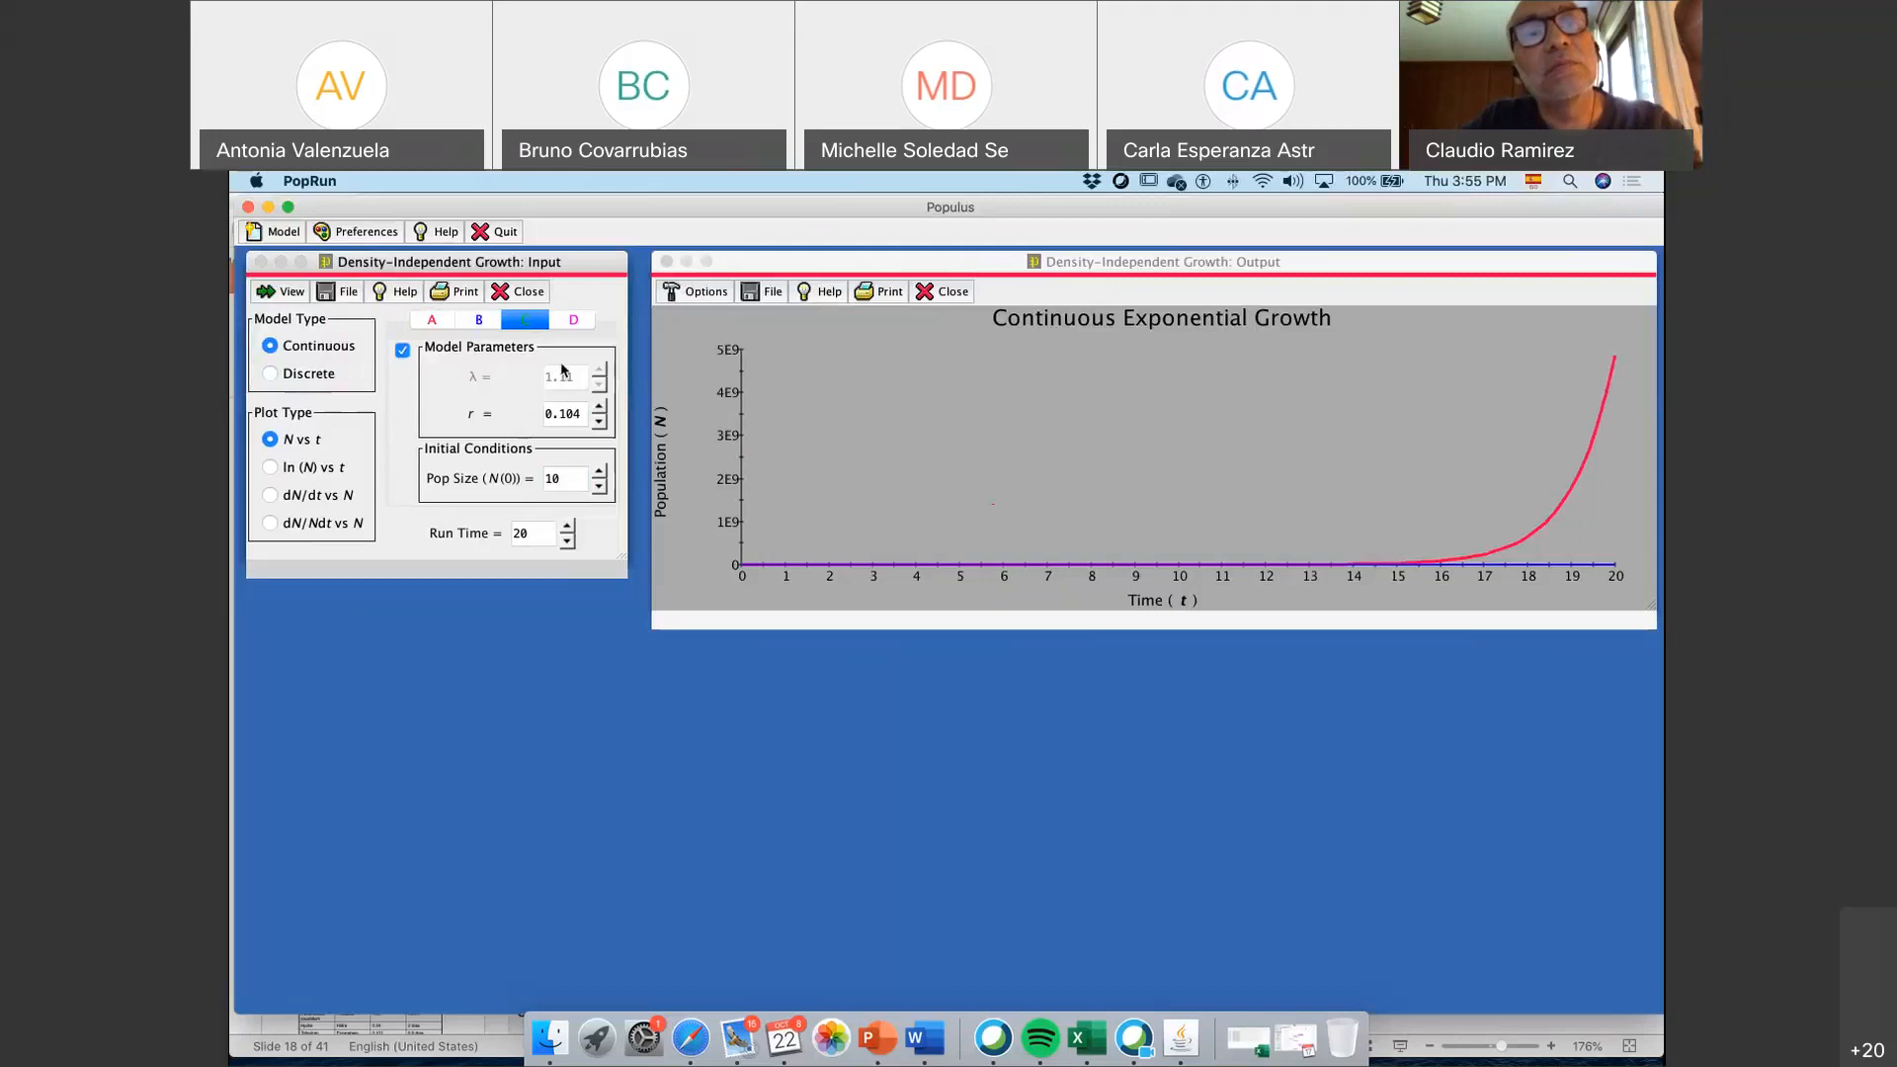
click(292, 291)
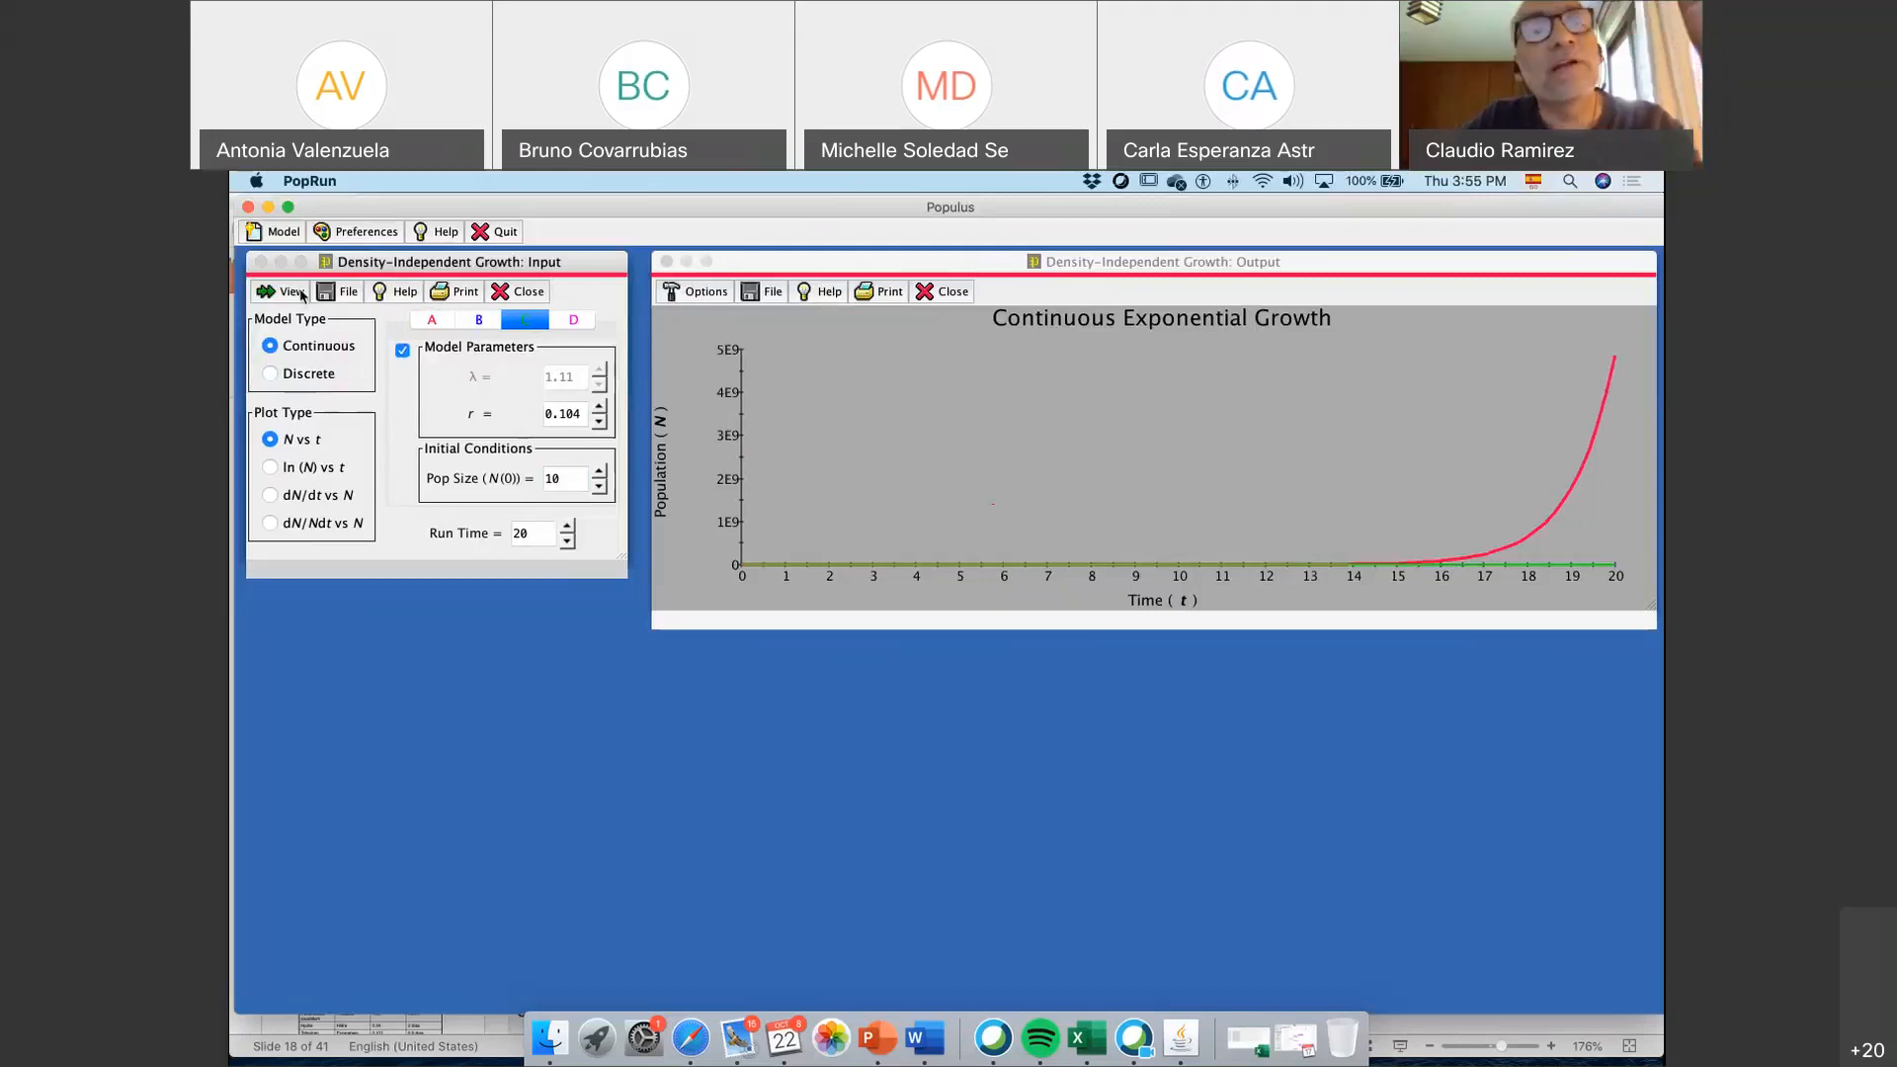
click(568, 327)
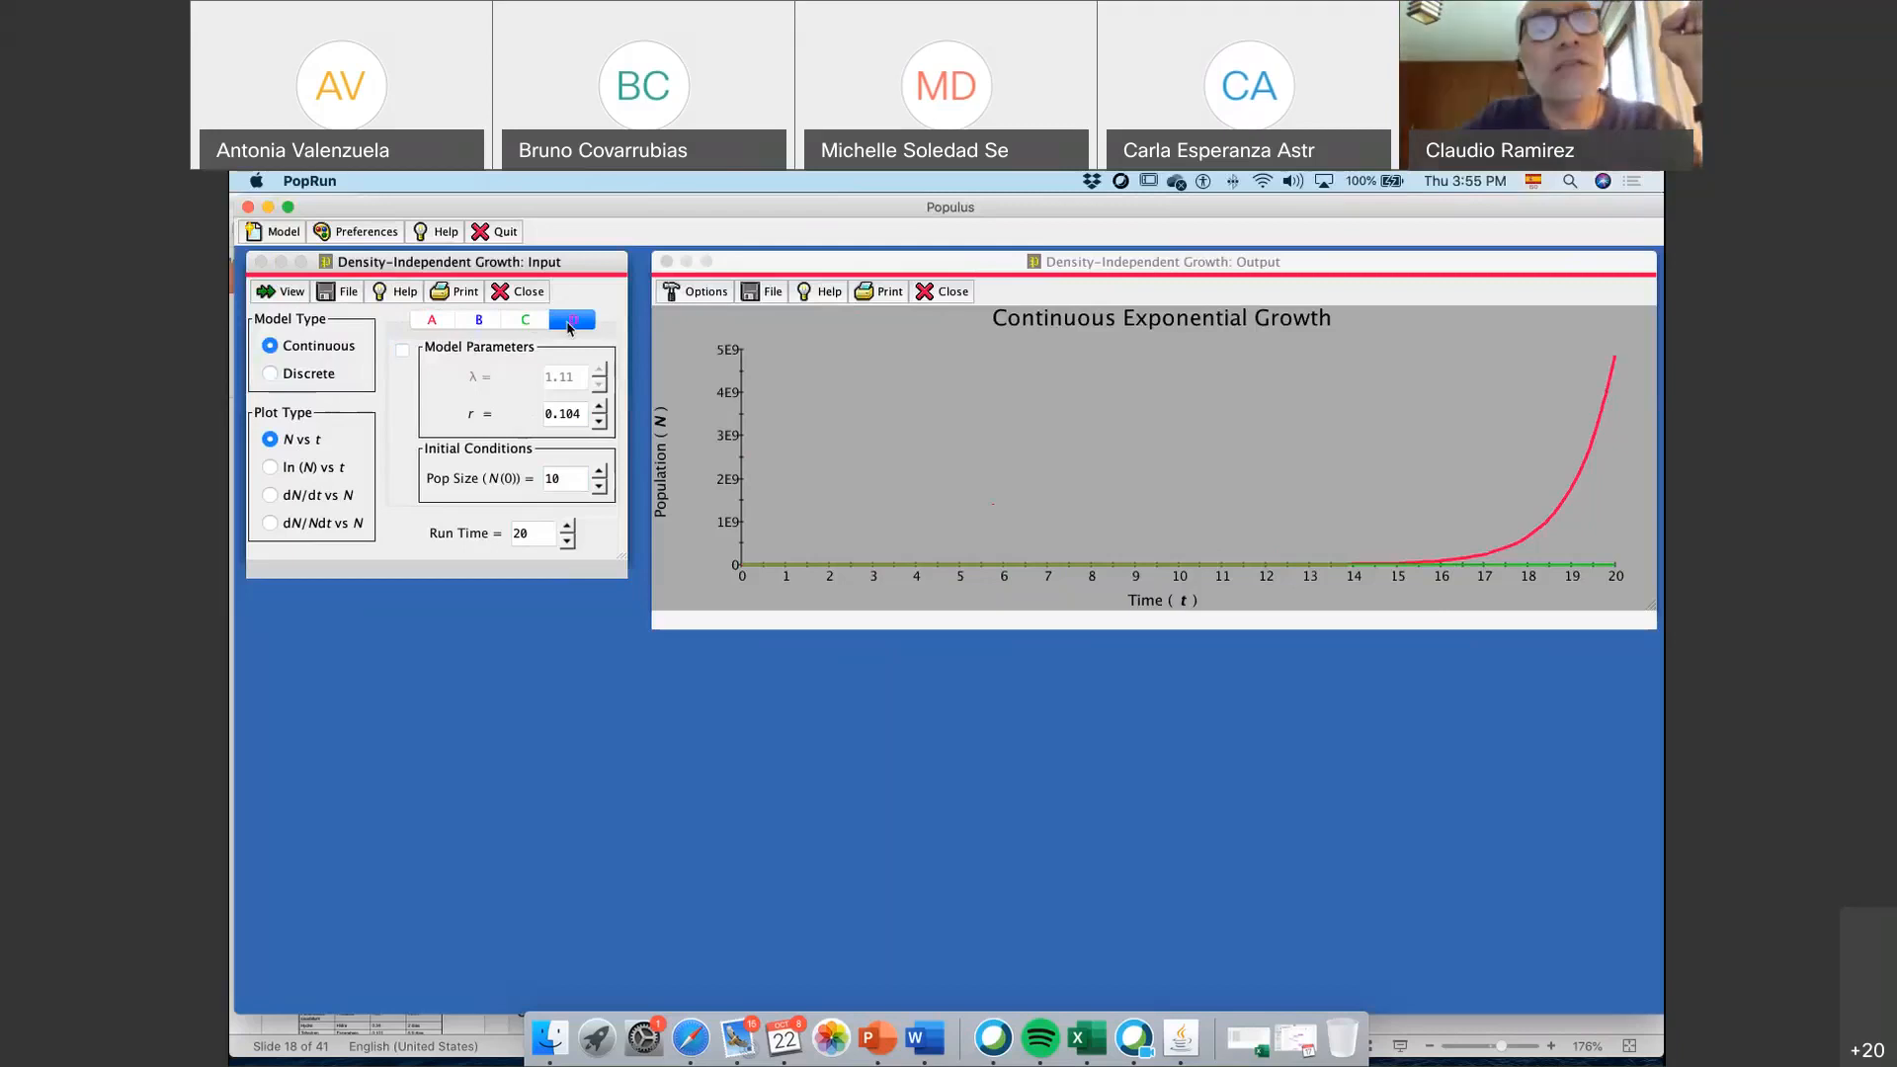
Open a second Density-Independent Growth model, plot it with its default parameters, and close it again
click(280, 234)
mouse_move(346, 264)
click(542, 265)
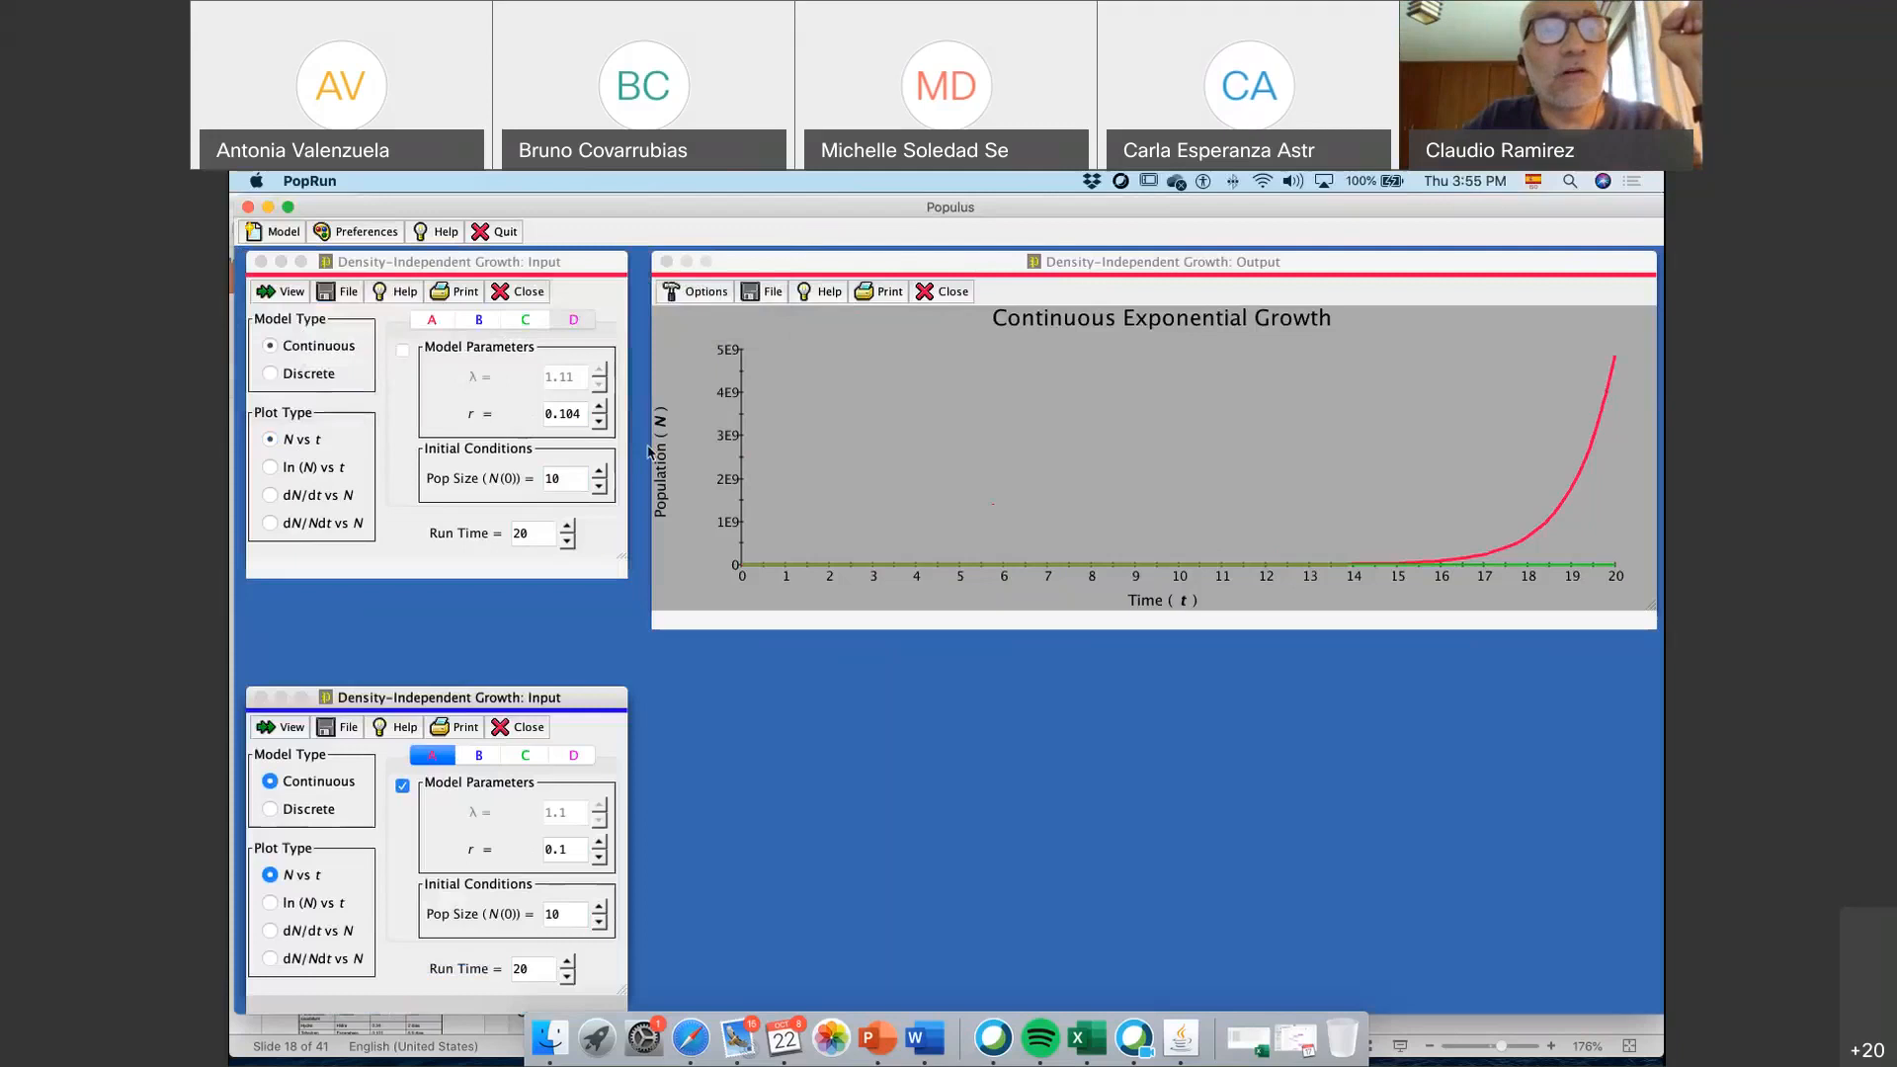
drag(470, 697, 470, 651)
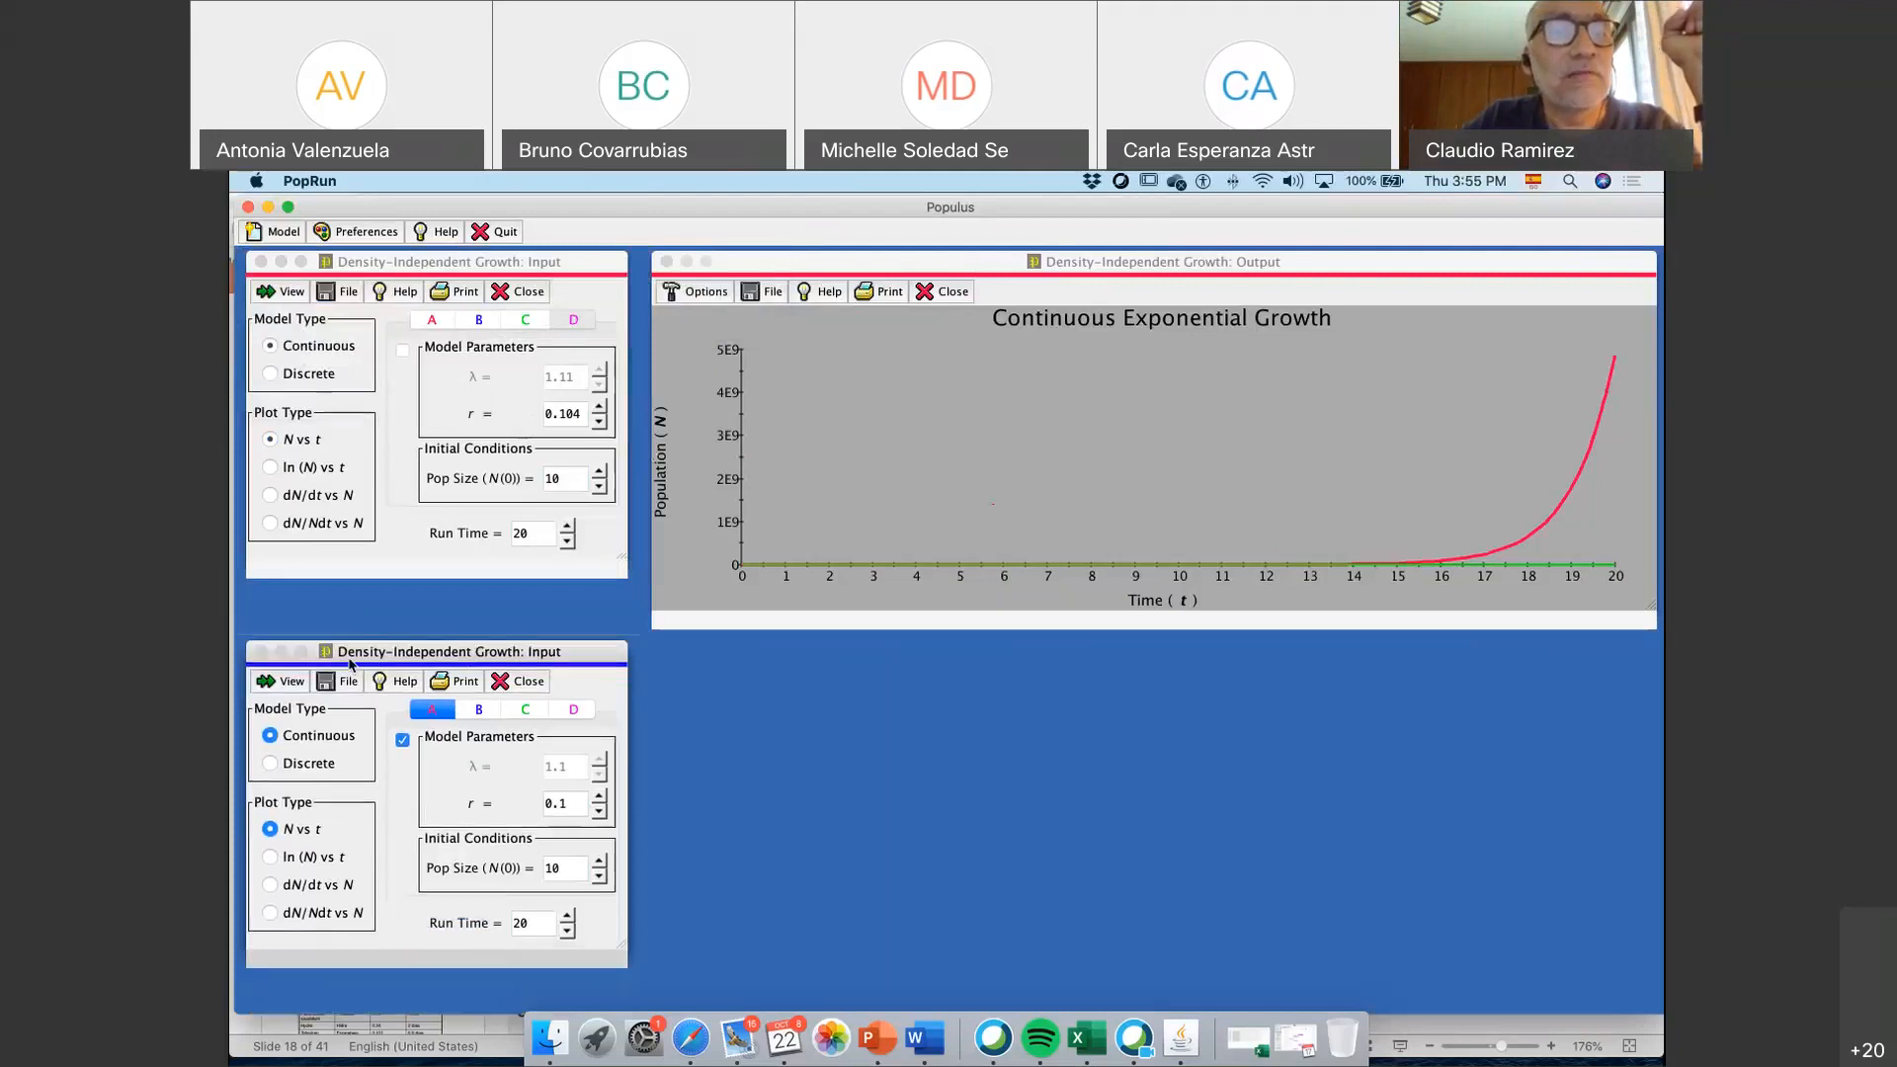
click(292, 681)
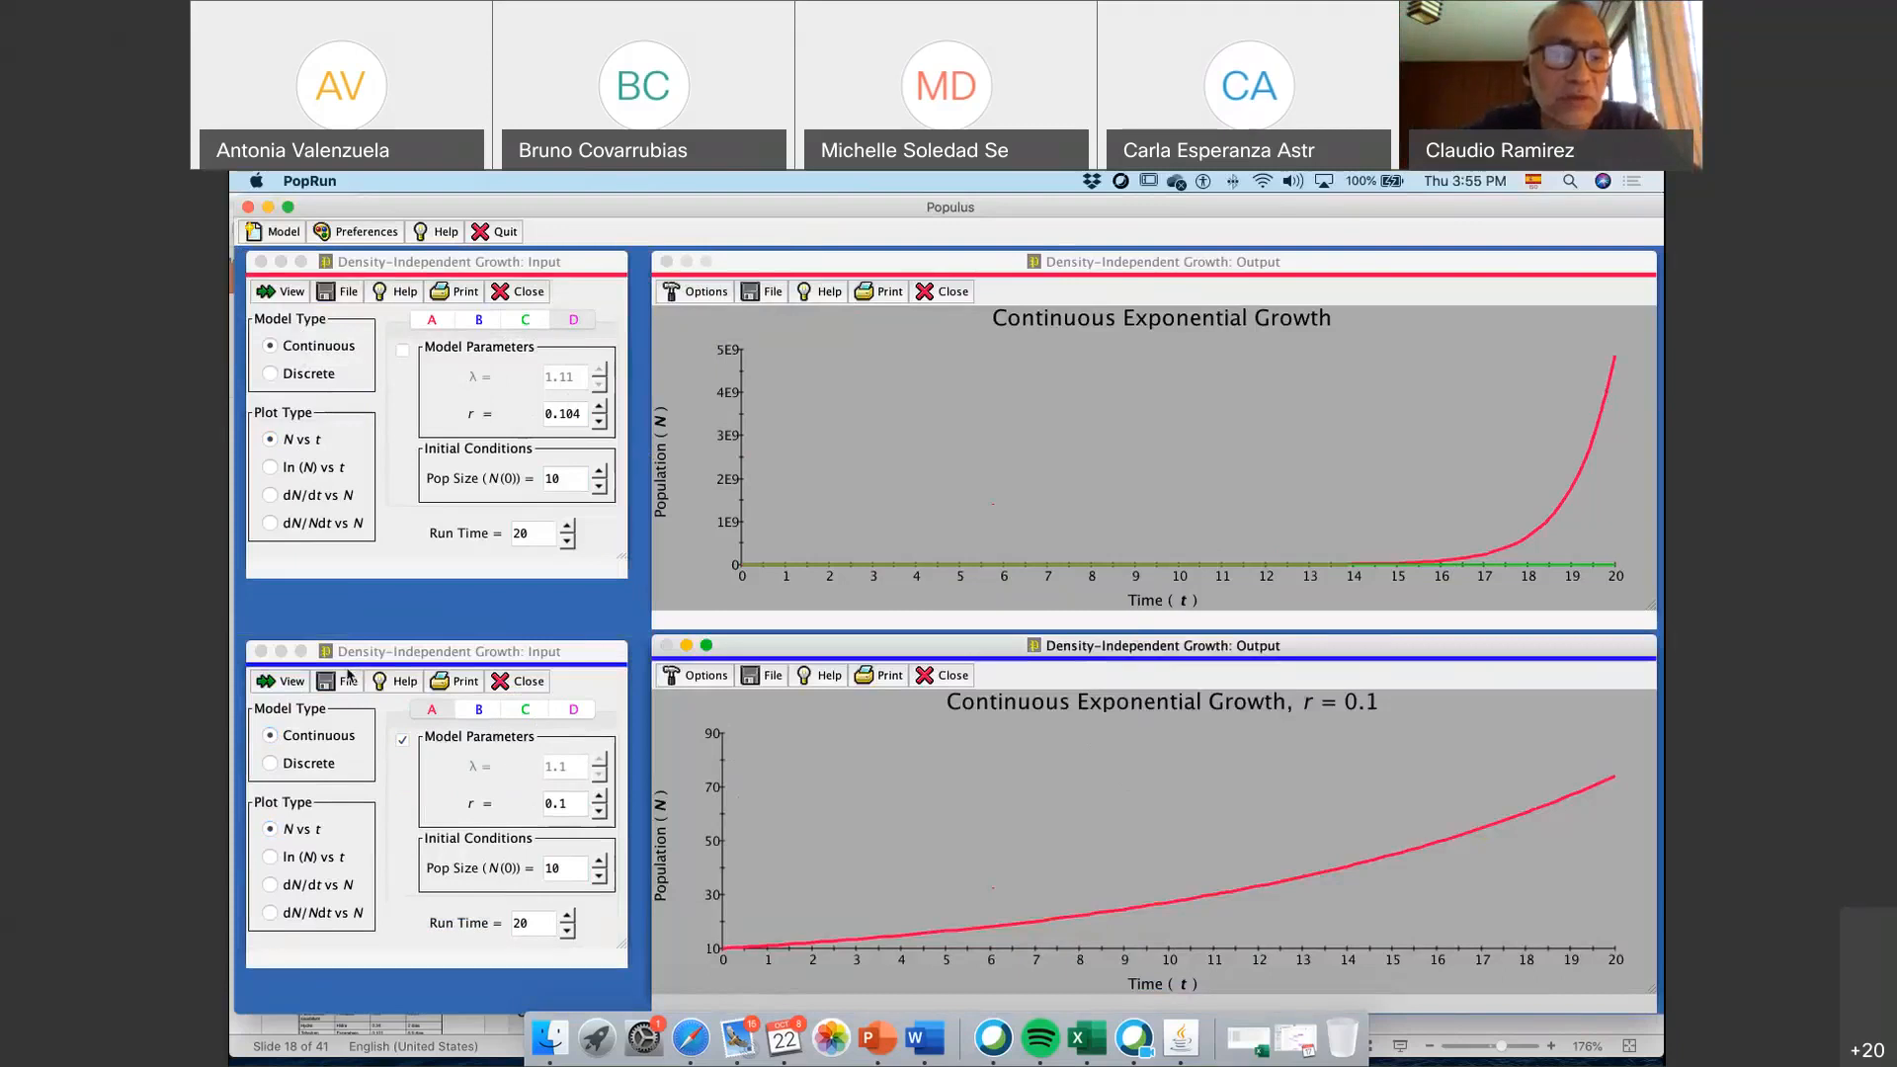
click(499, 682)
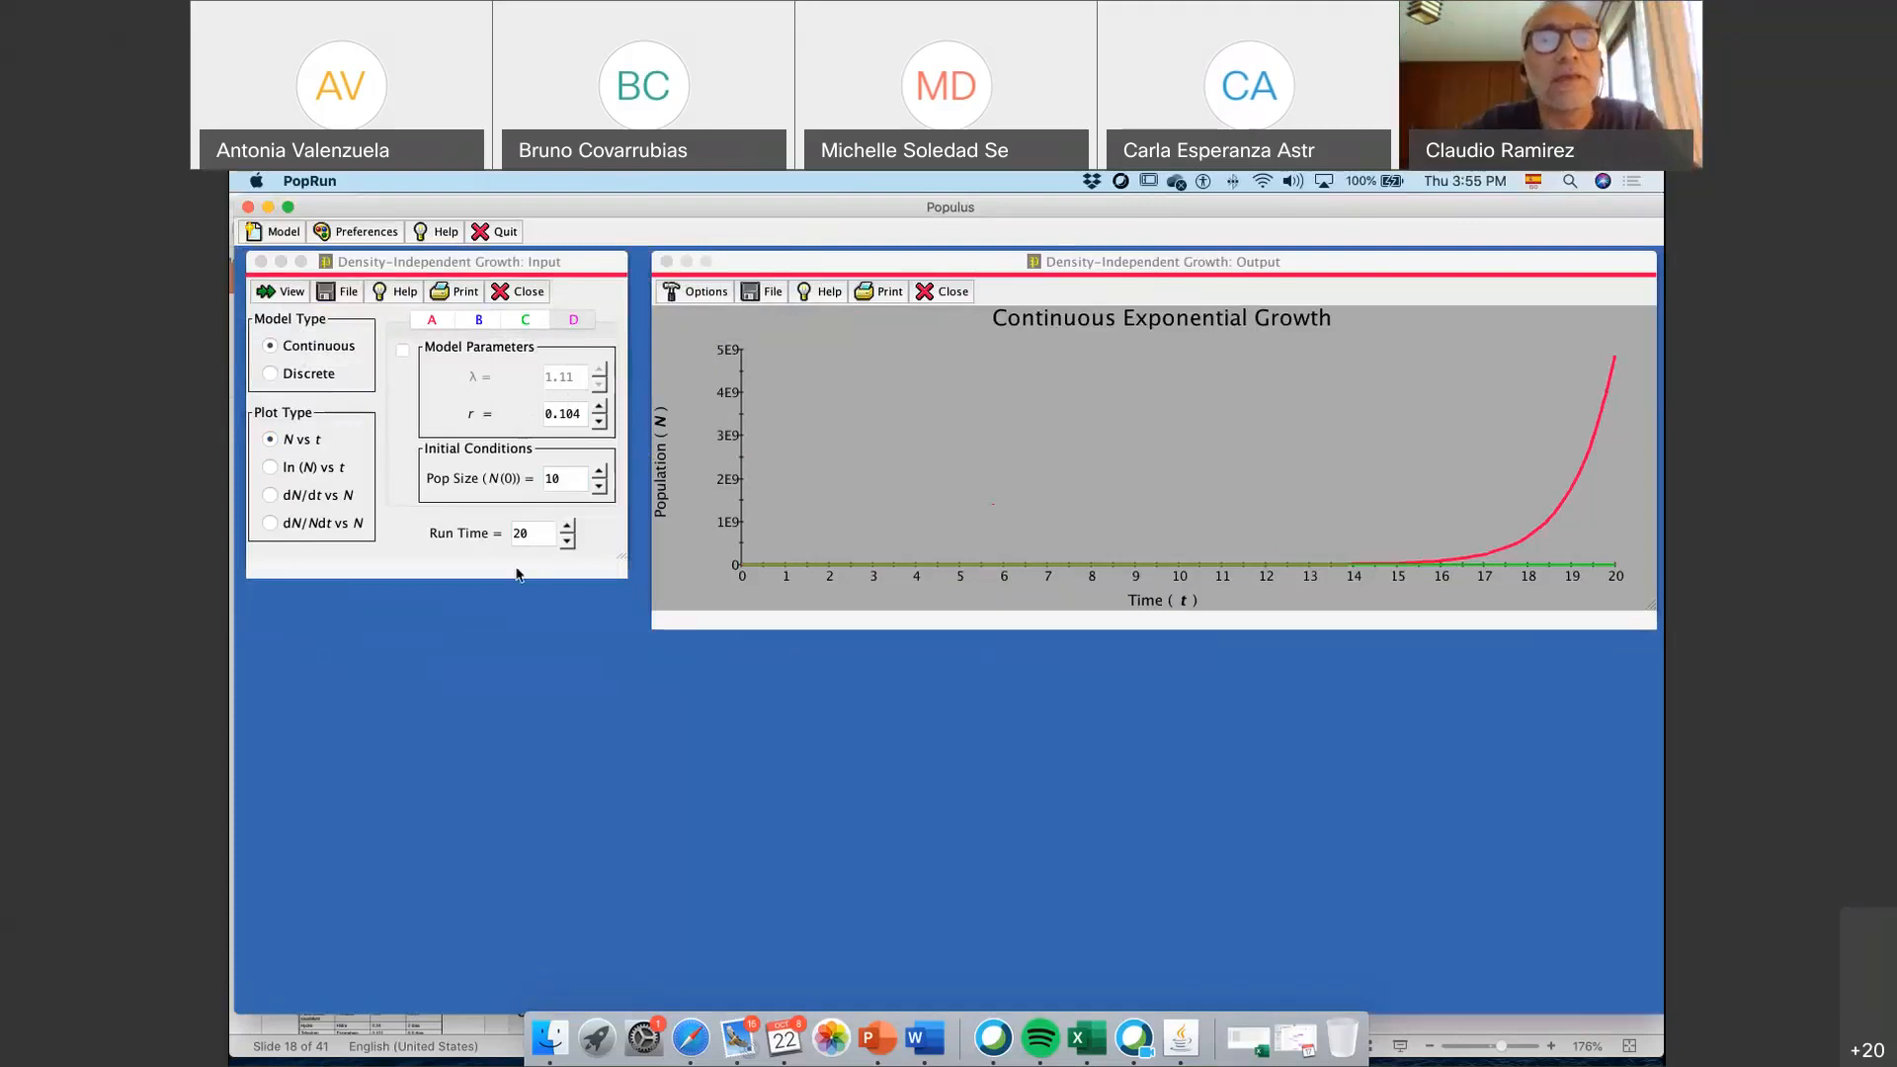
Return to population A's parameters in the remaining model and shift its input window slightly
click(524, 320)
click(434, 321)
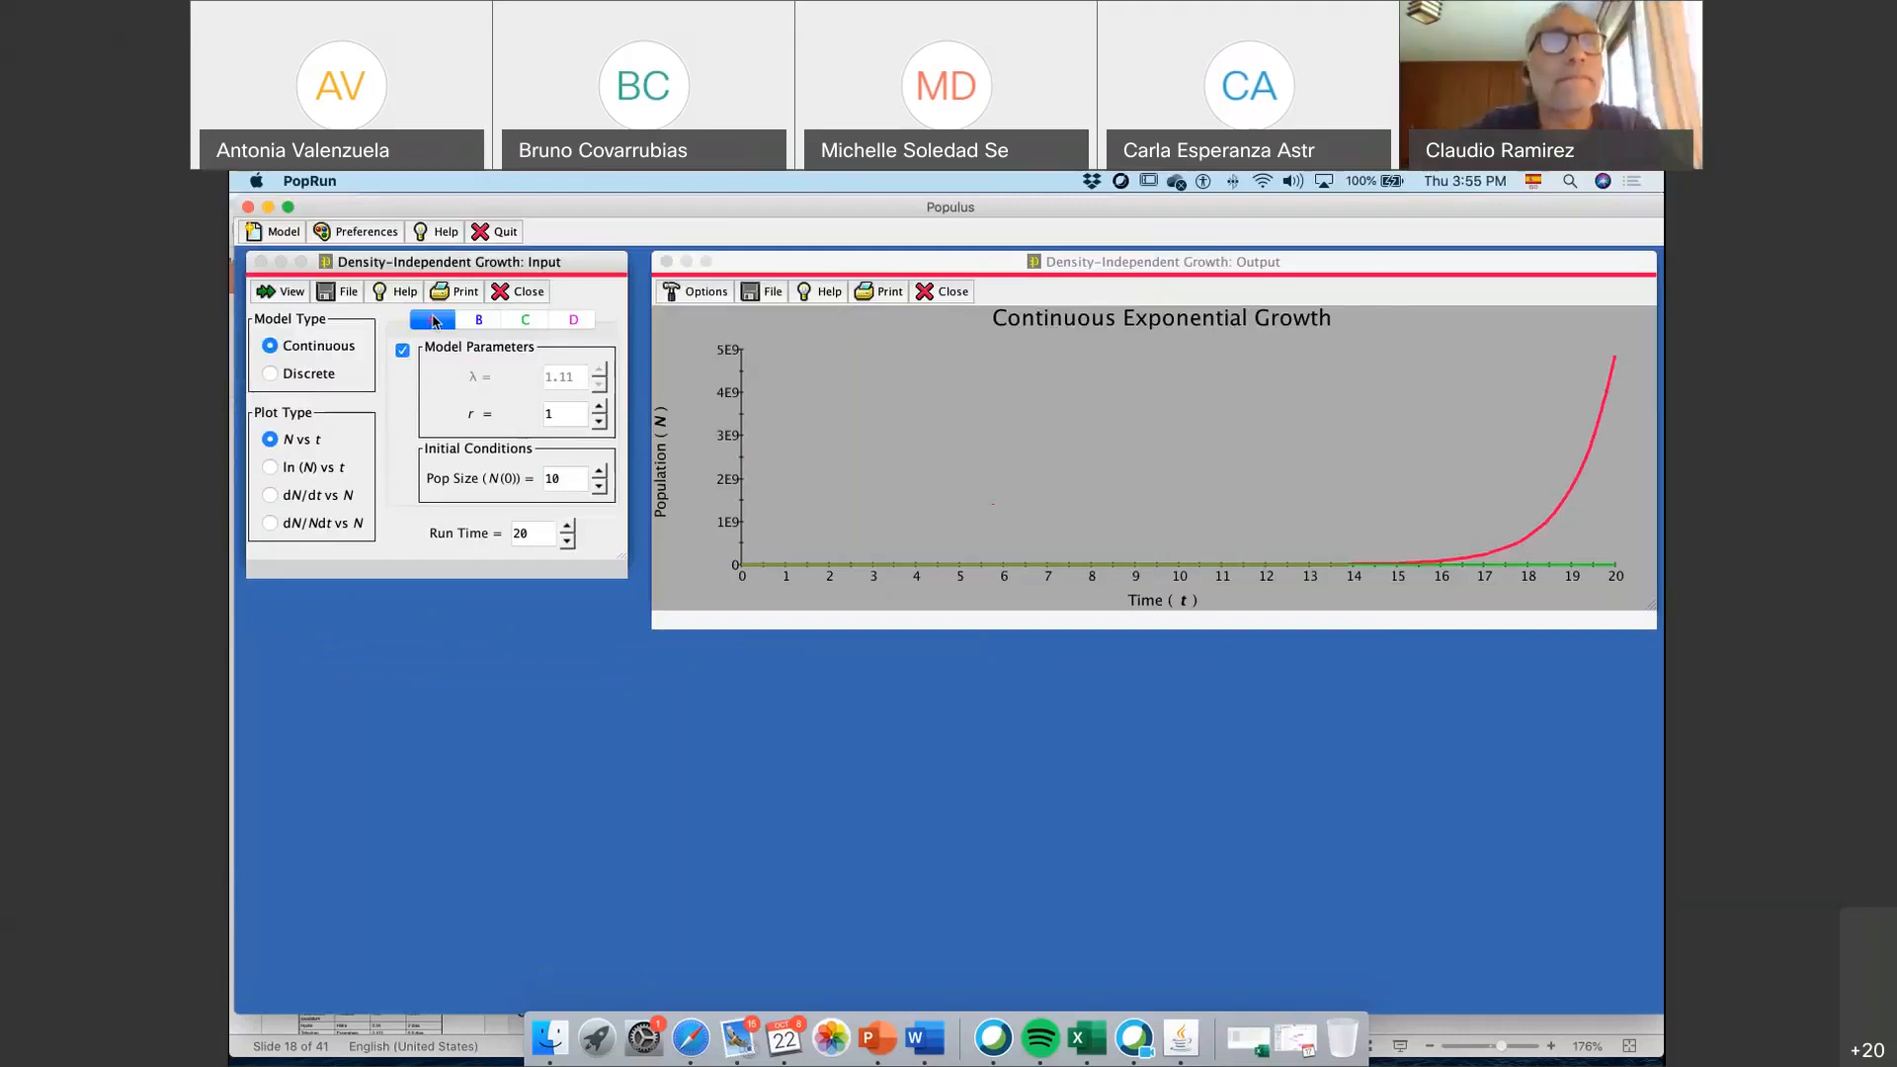
drag(450, 254, 448, 279)
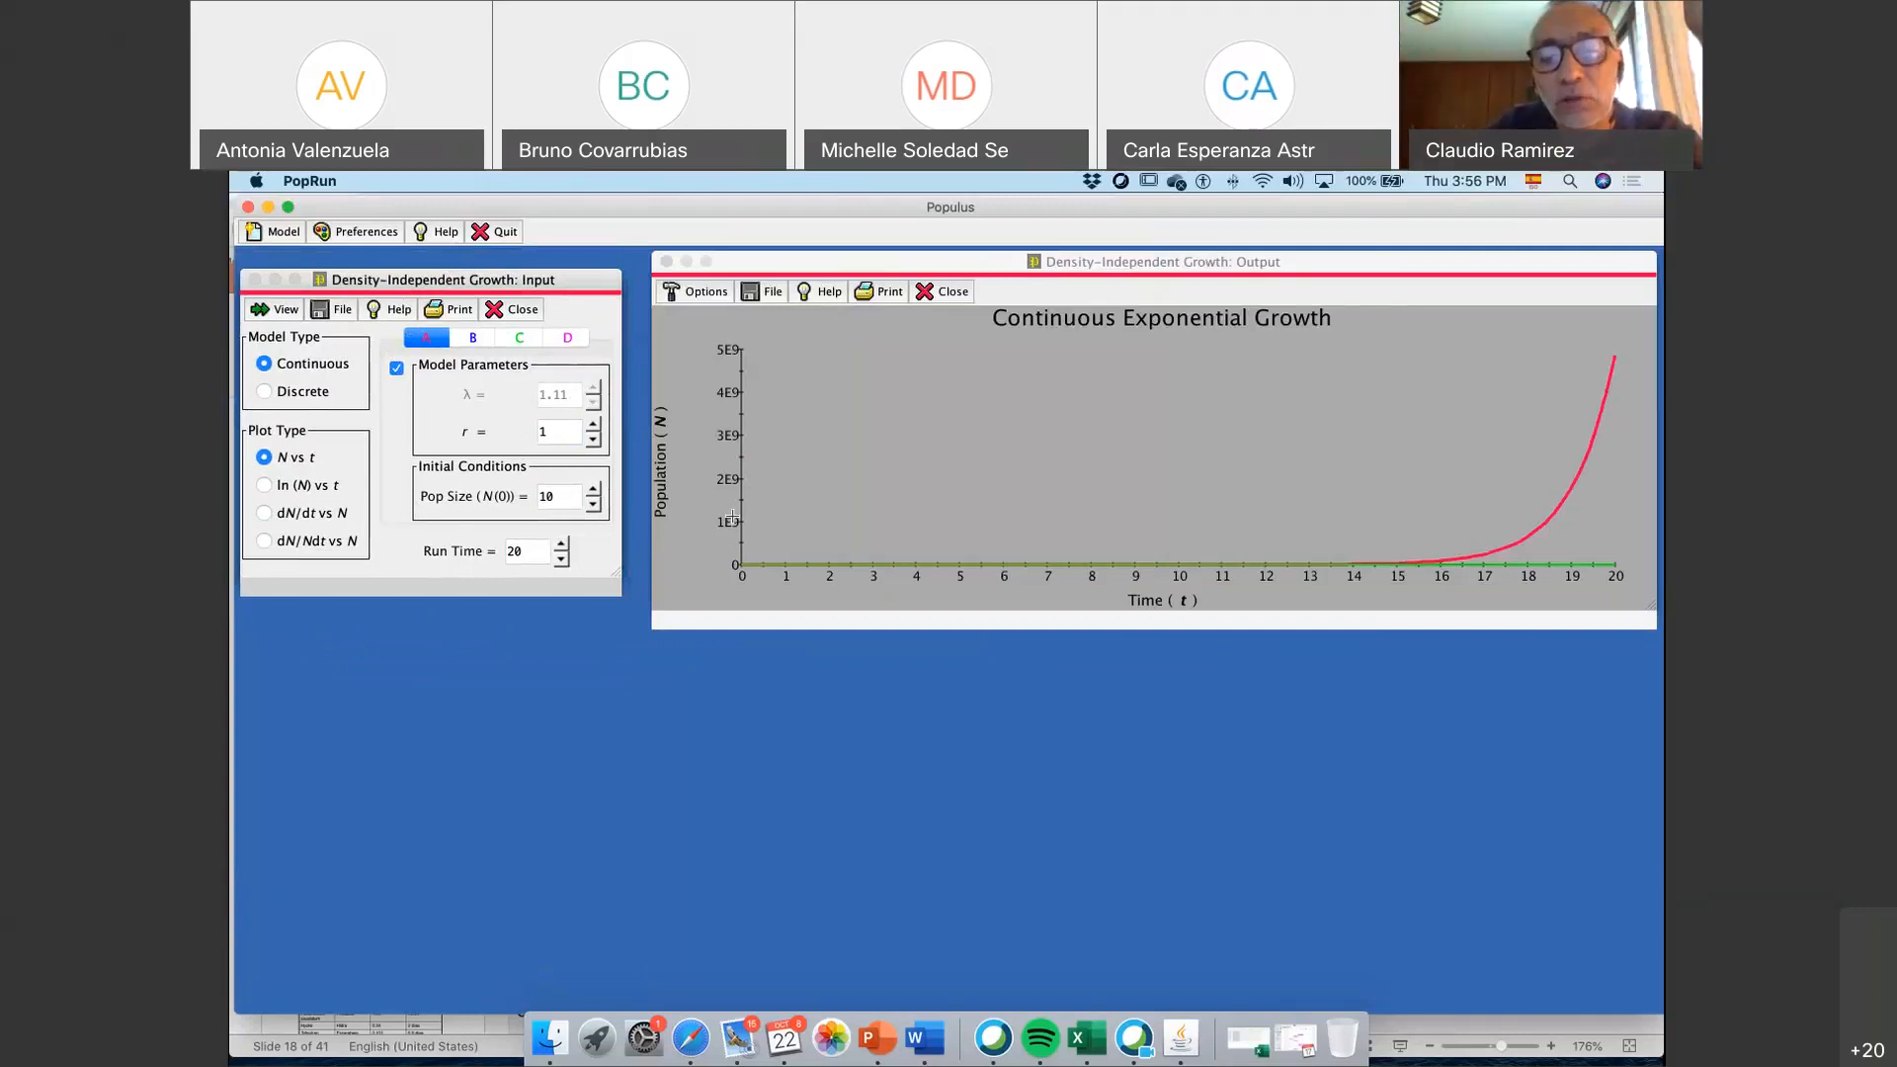
Switch to PowerPoint and examine the exponential growth curves for dN/dt = 1.0N and 0.5N on slide 18
click(887, 1039)
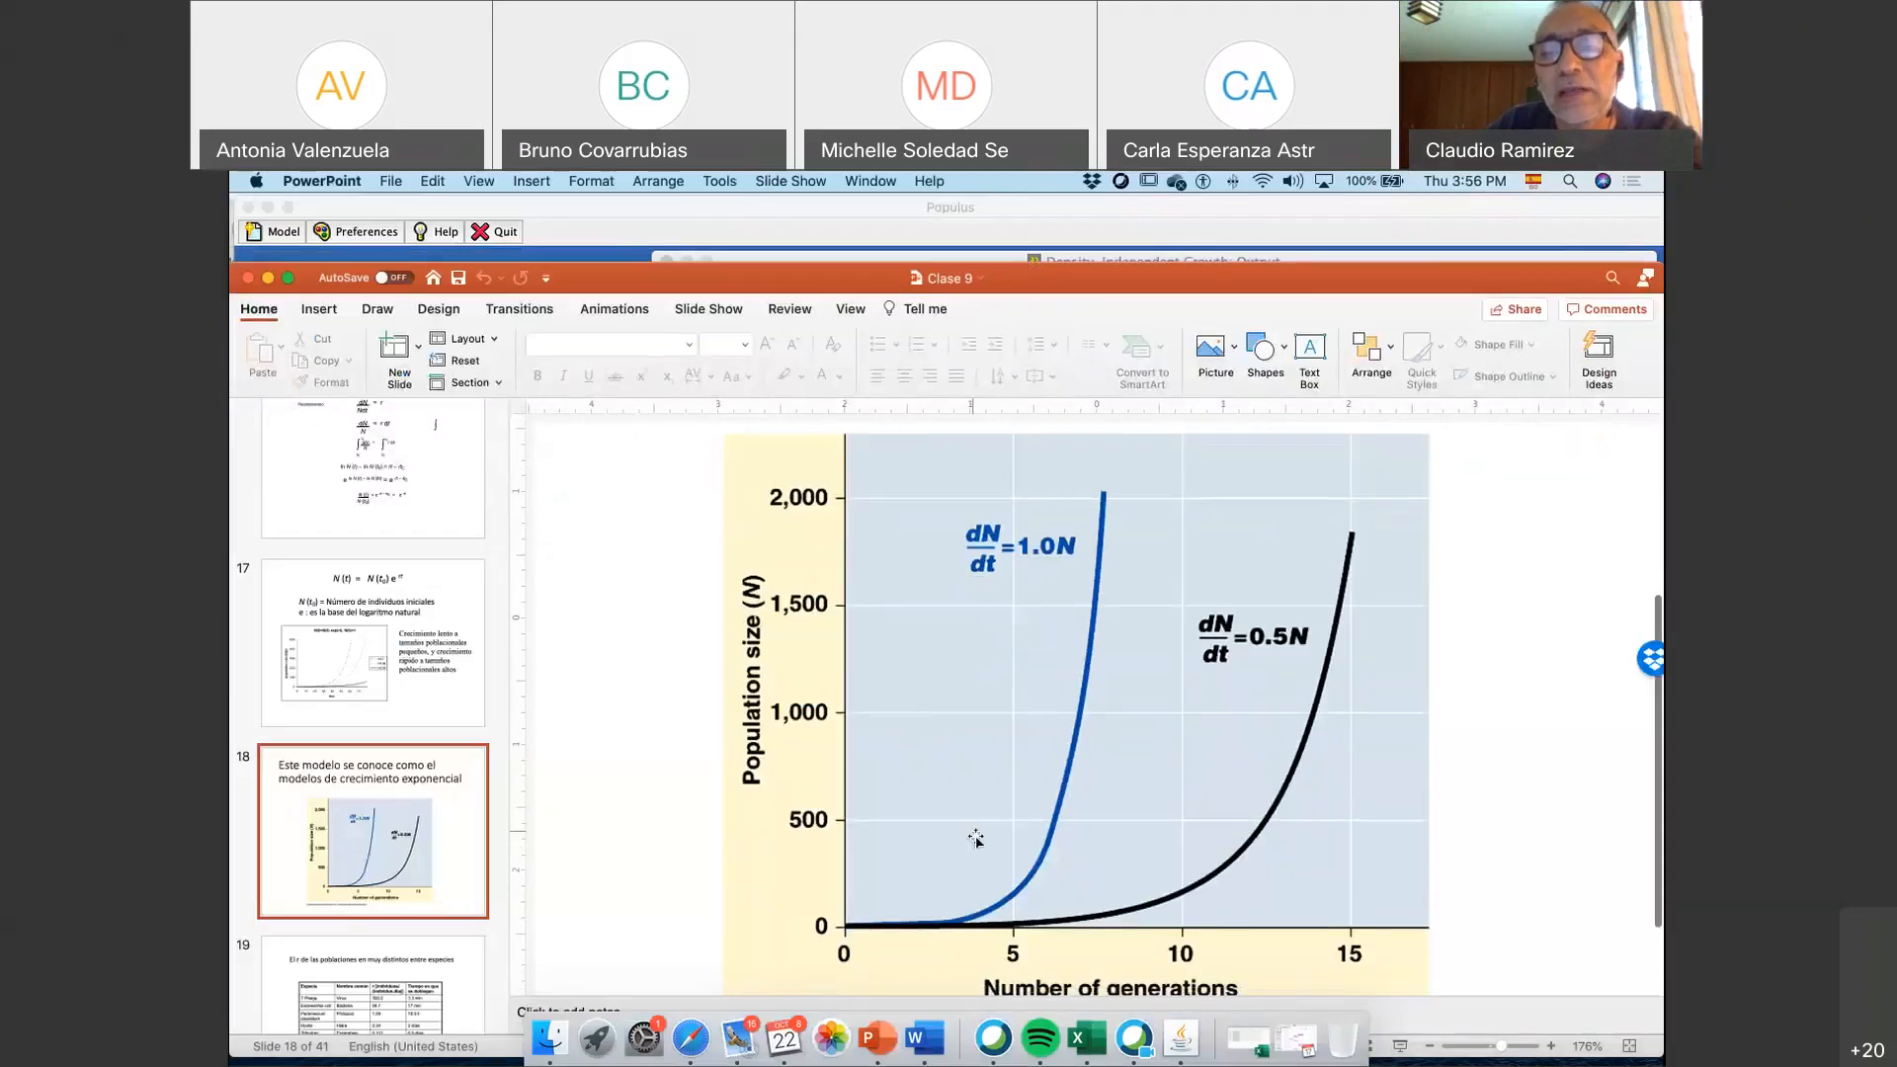
scroll(975, 837, down, 3)
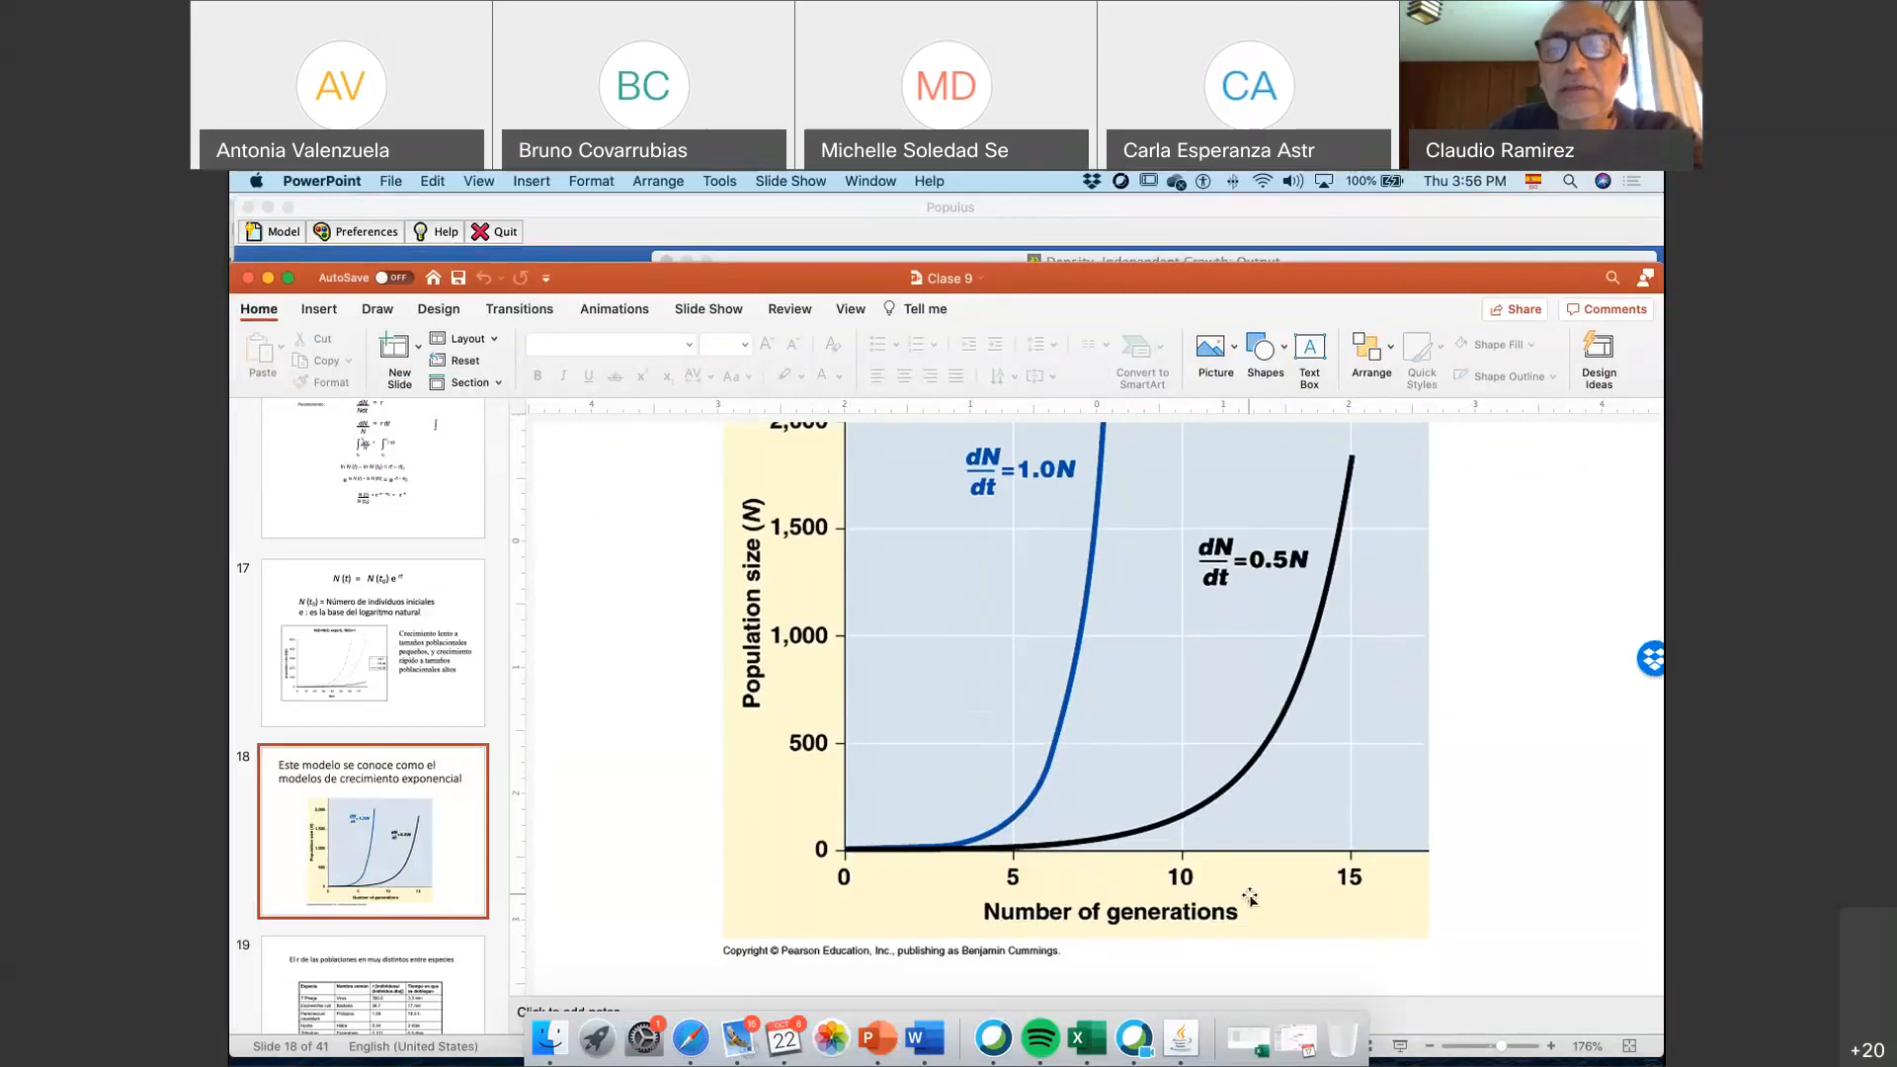
scroll(1205, 651, up, 1)
click(1205, 651)
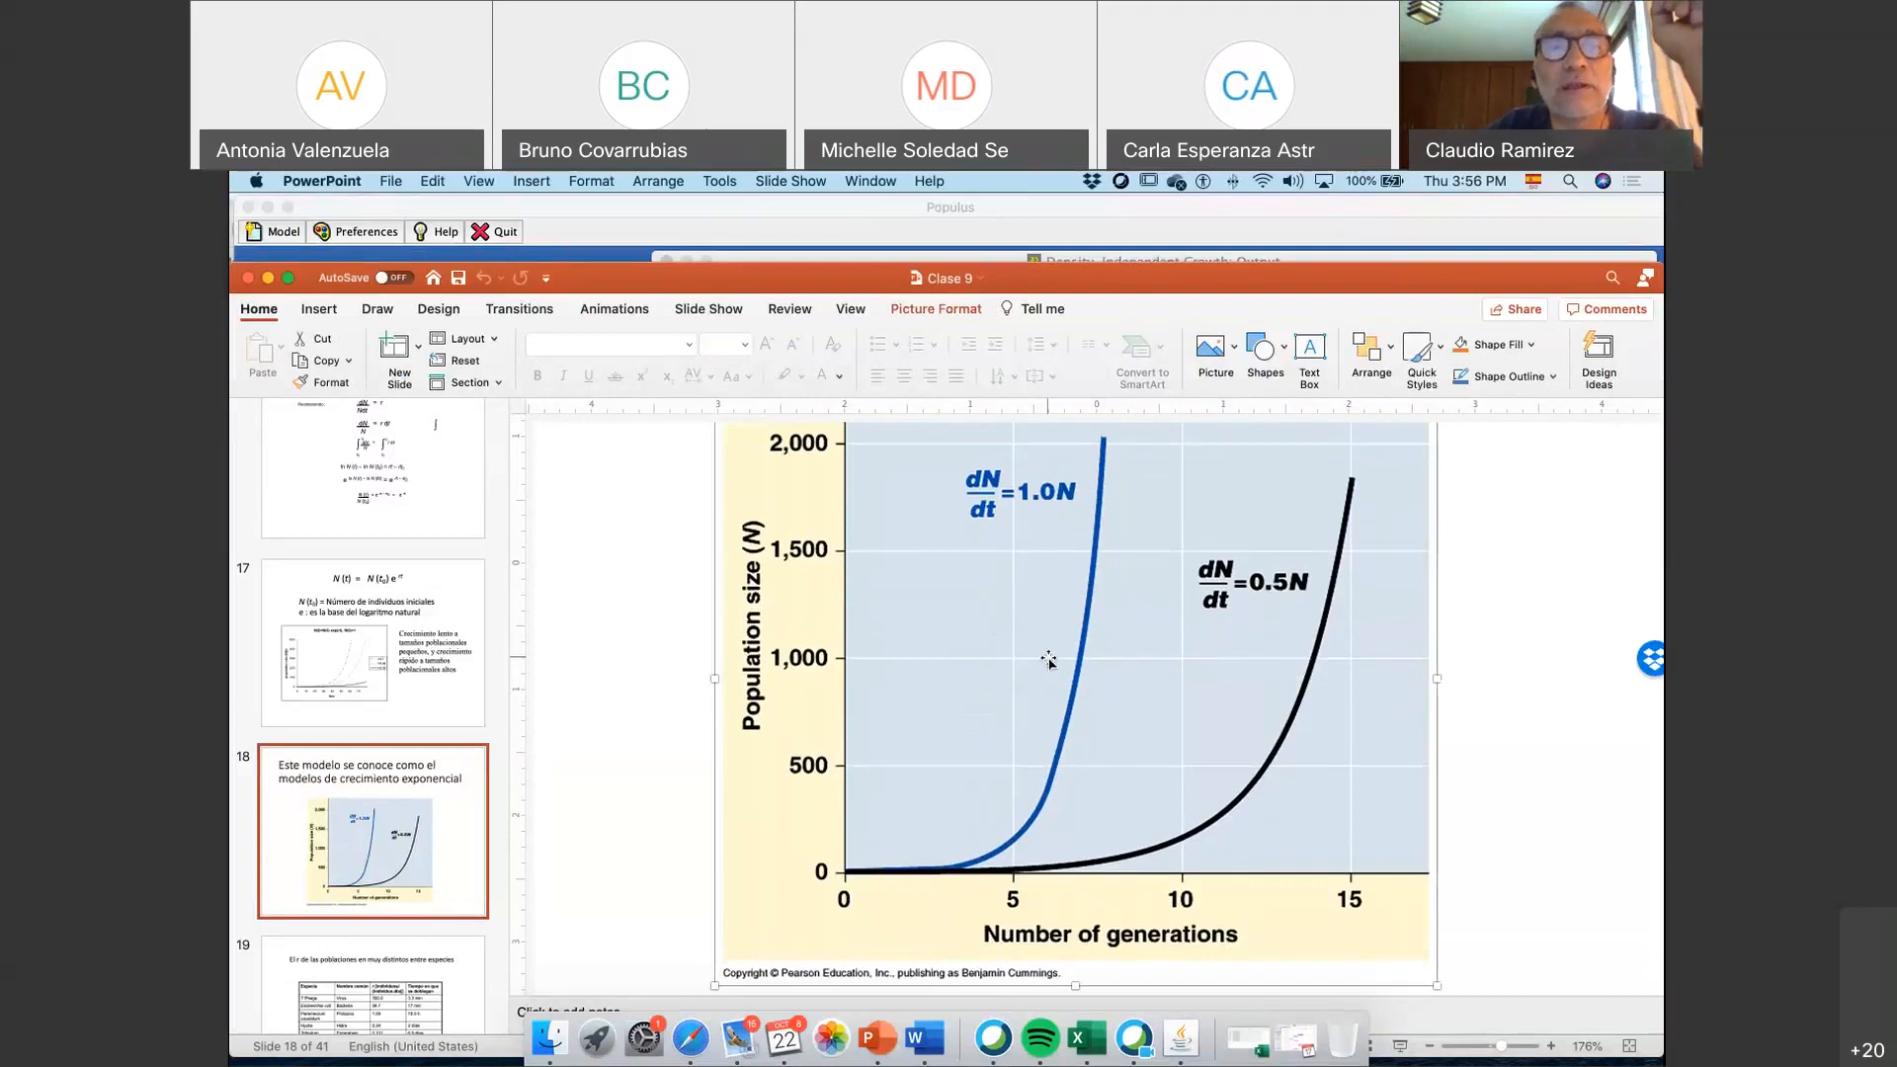
scroll(1049, 662, right, 1)
scroll(969, 563, right, 1)
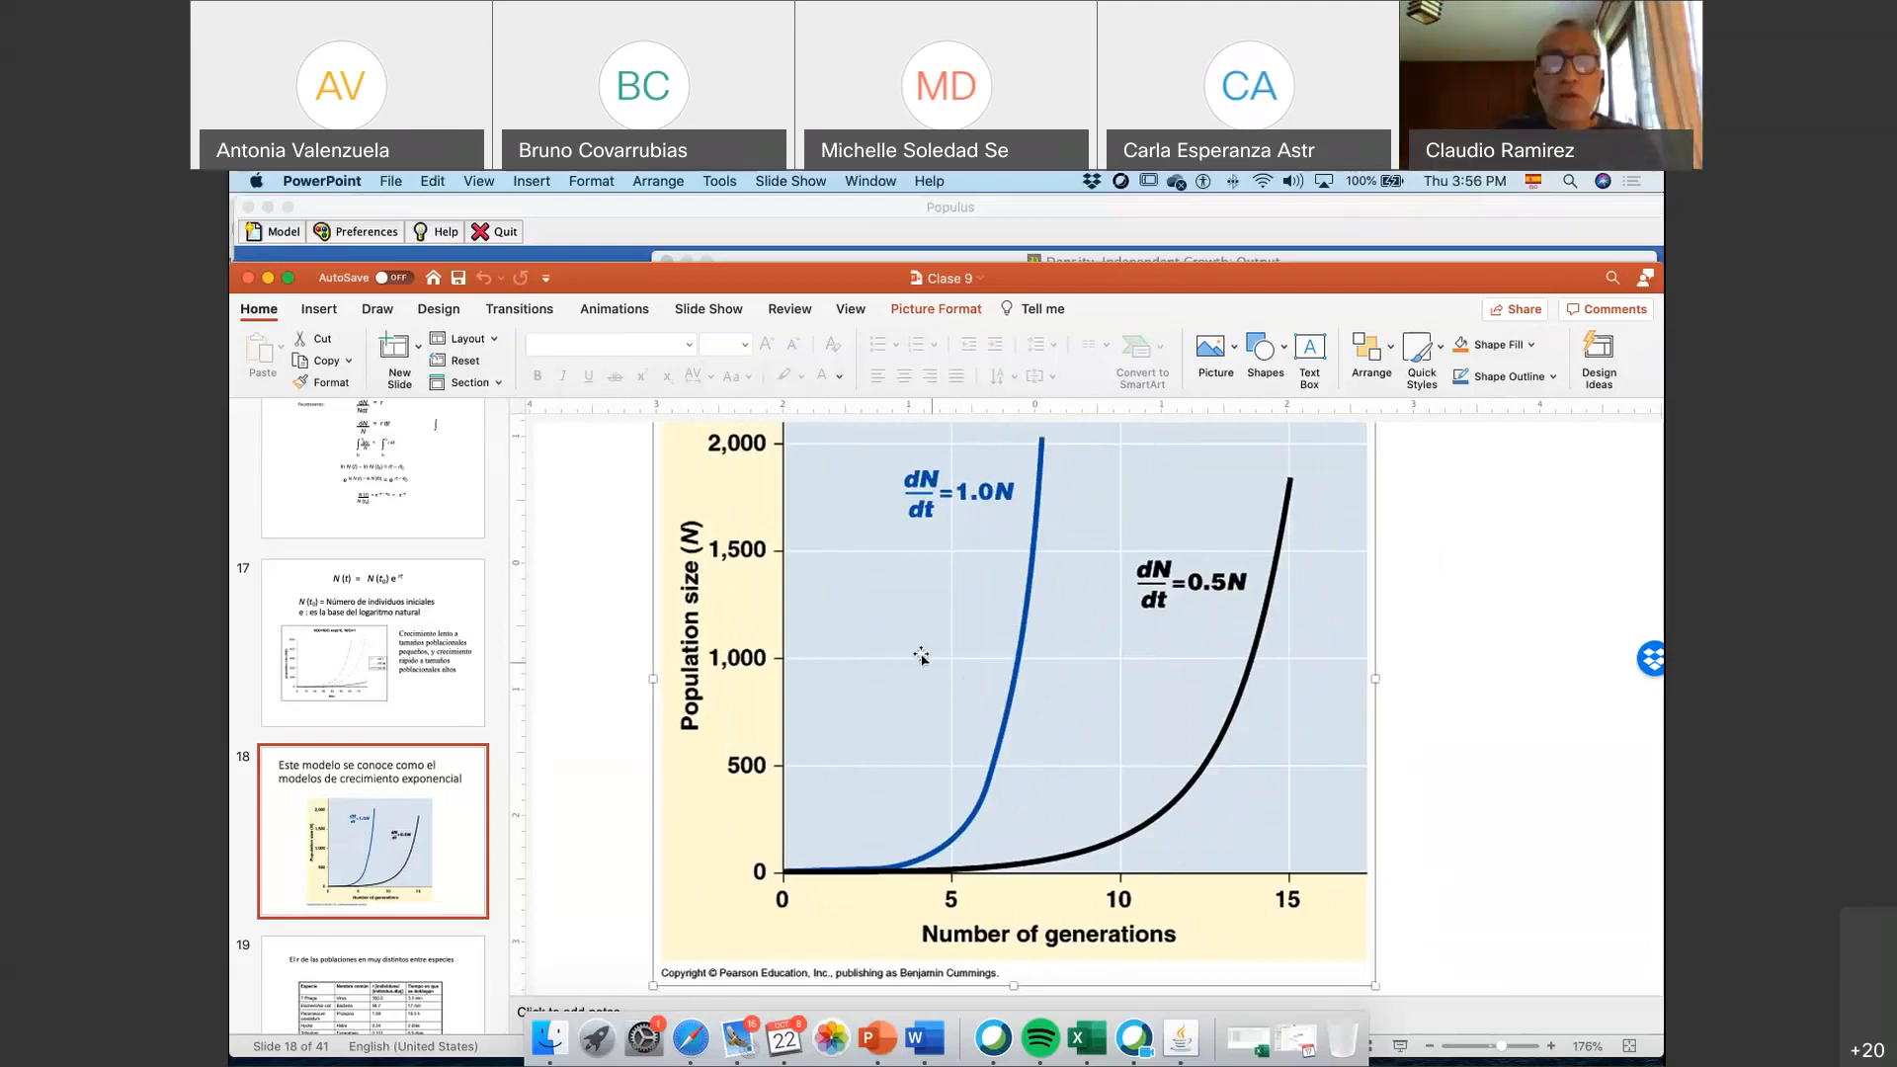
Switch back to Populus and open the single-species Density-Dependent Growth model
click(397, 252)
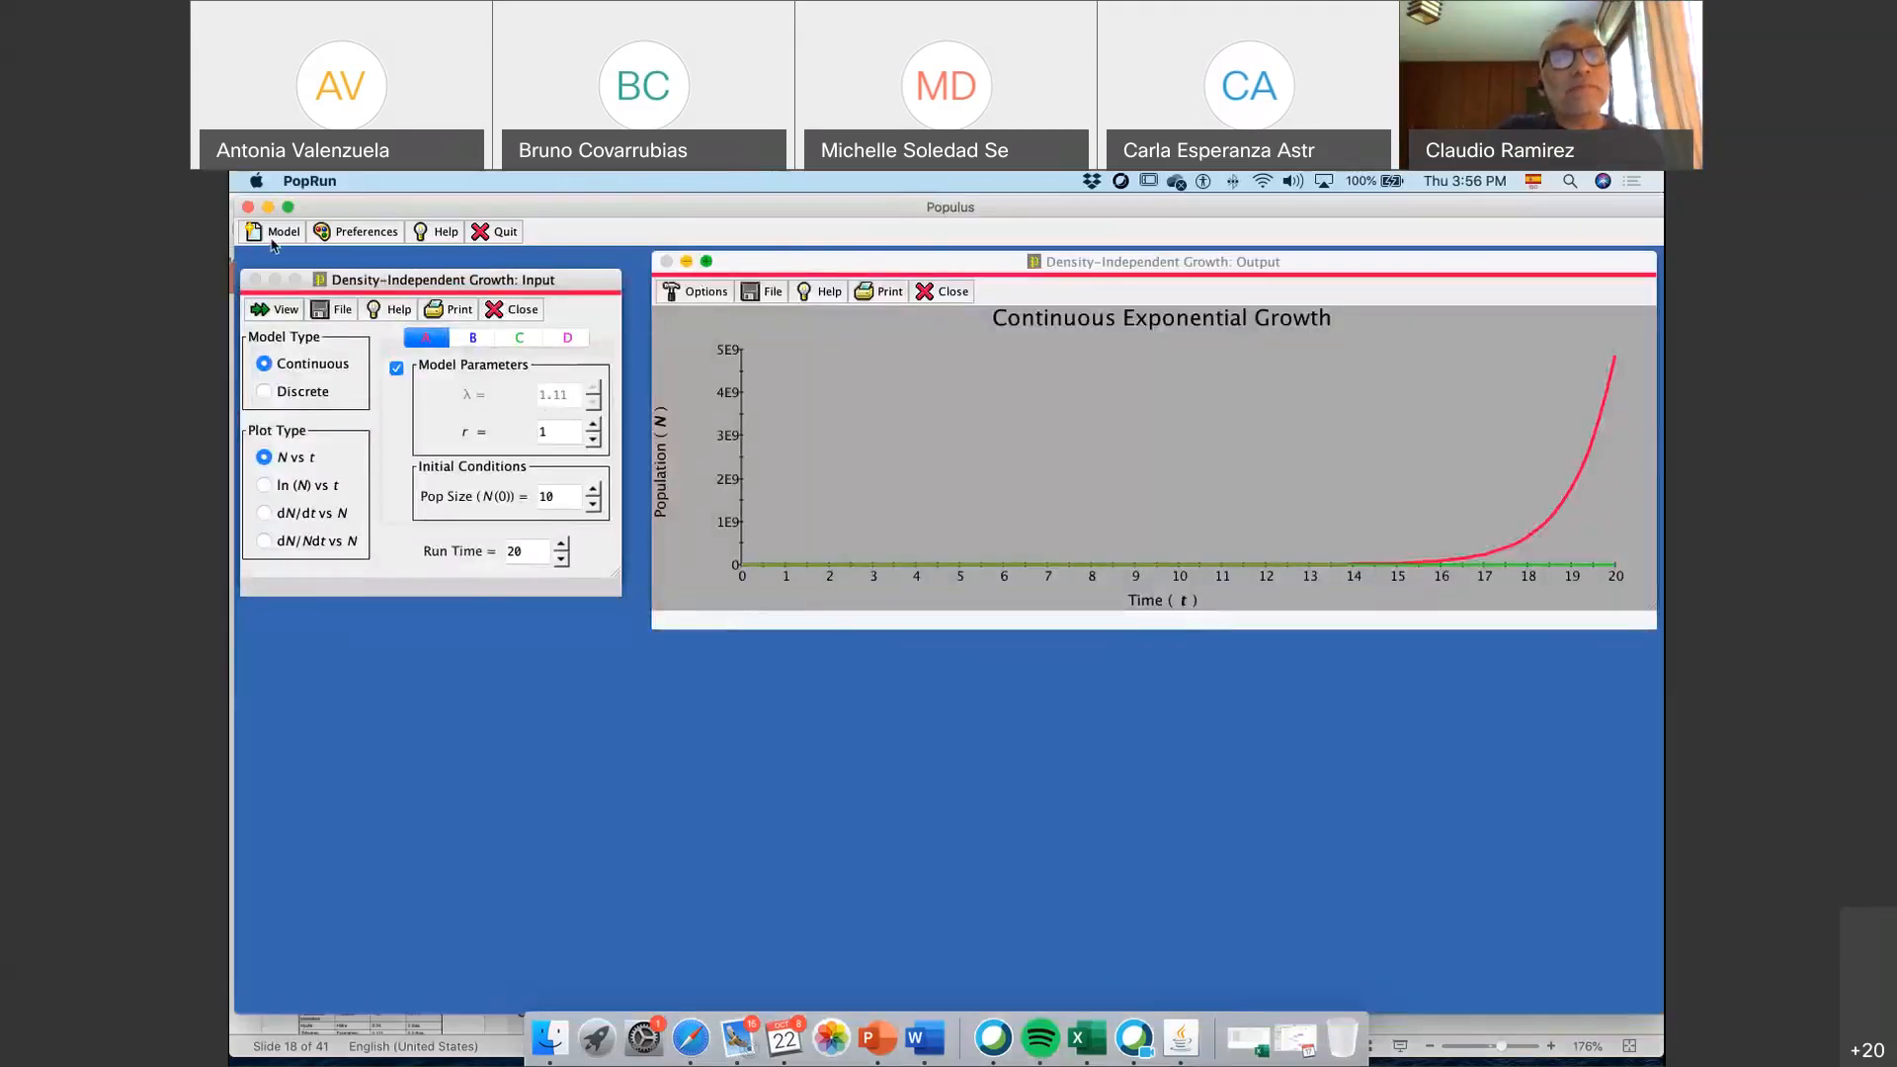
click(275, 235)
mouse_move(312, 267)
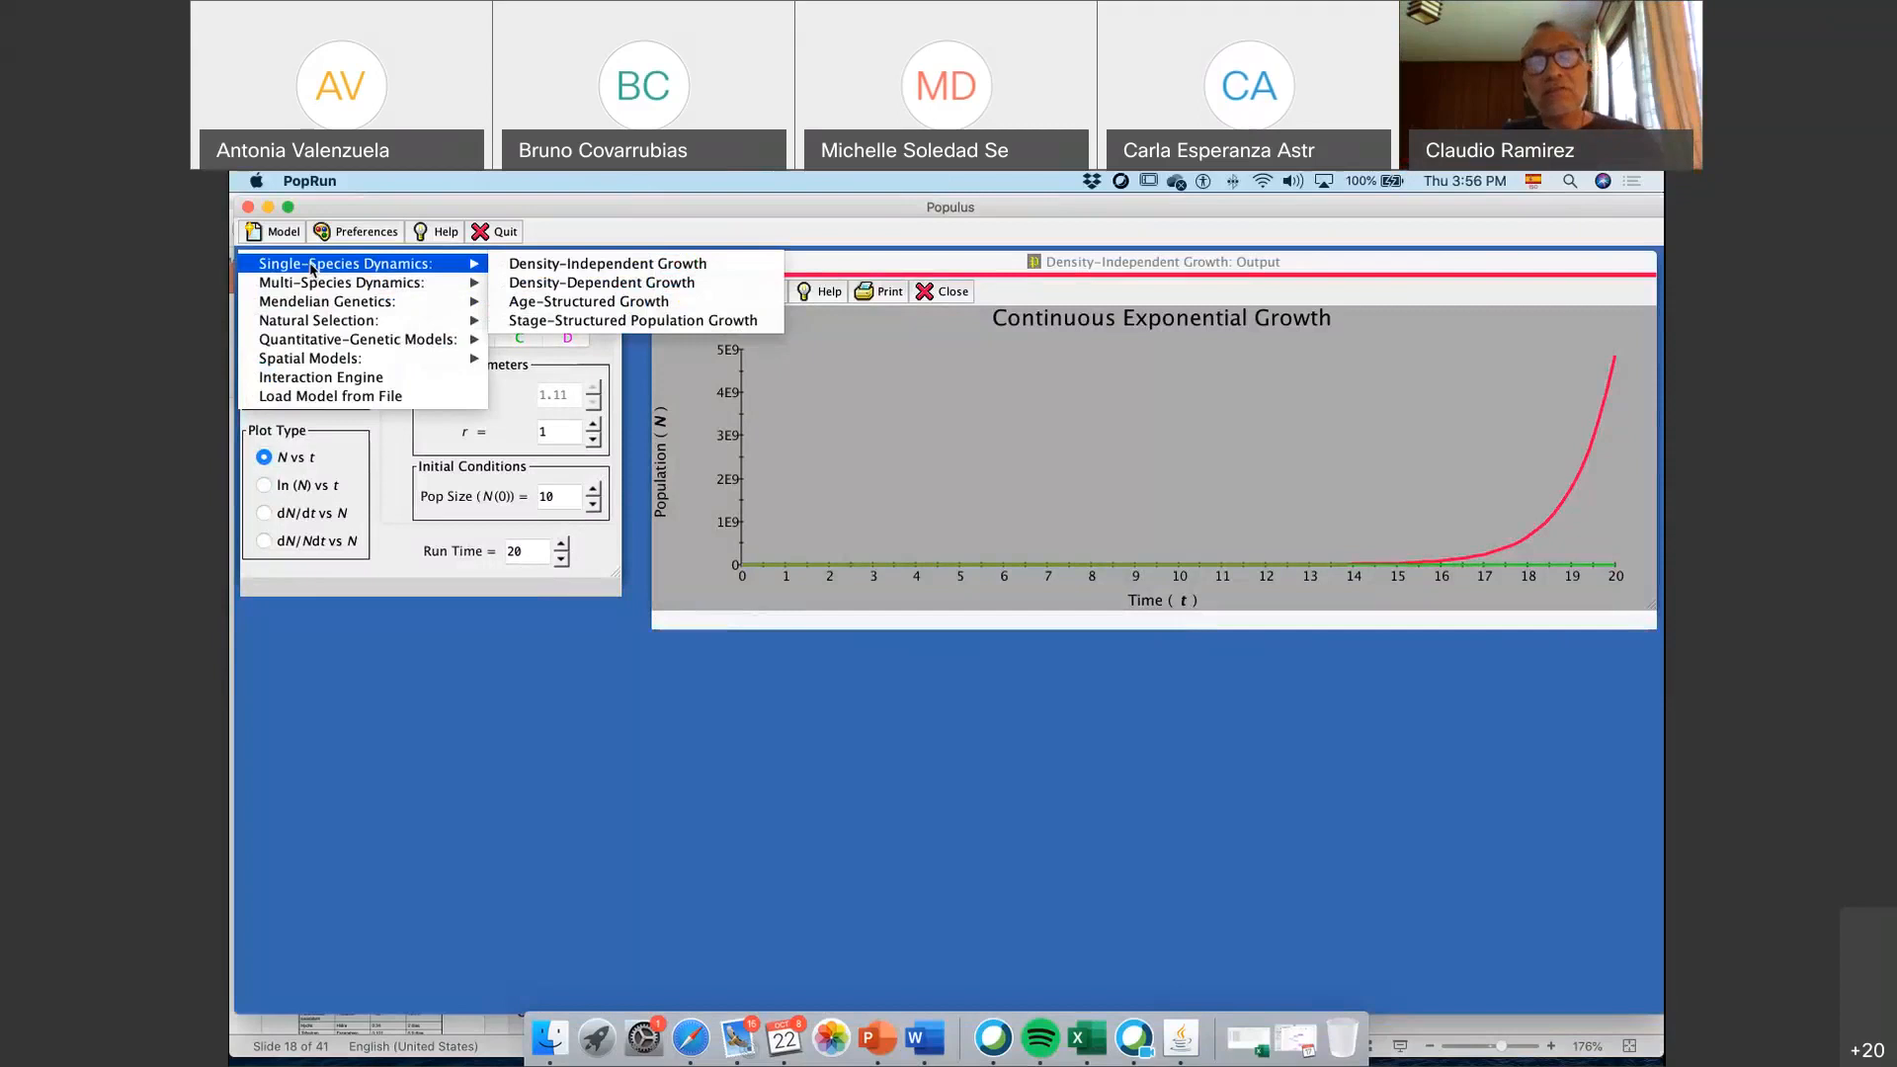
click(680, 283)
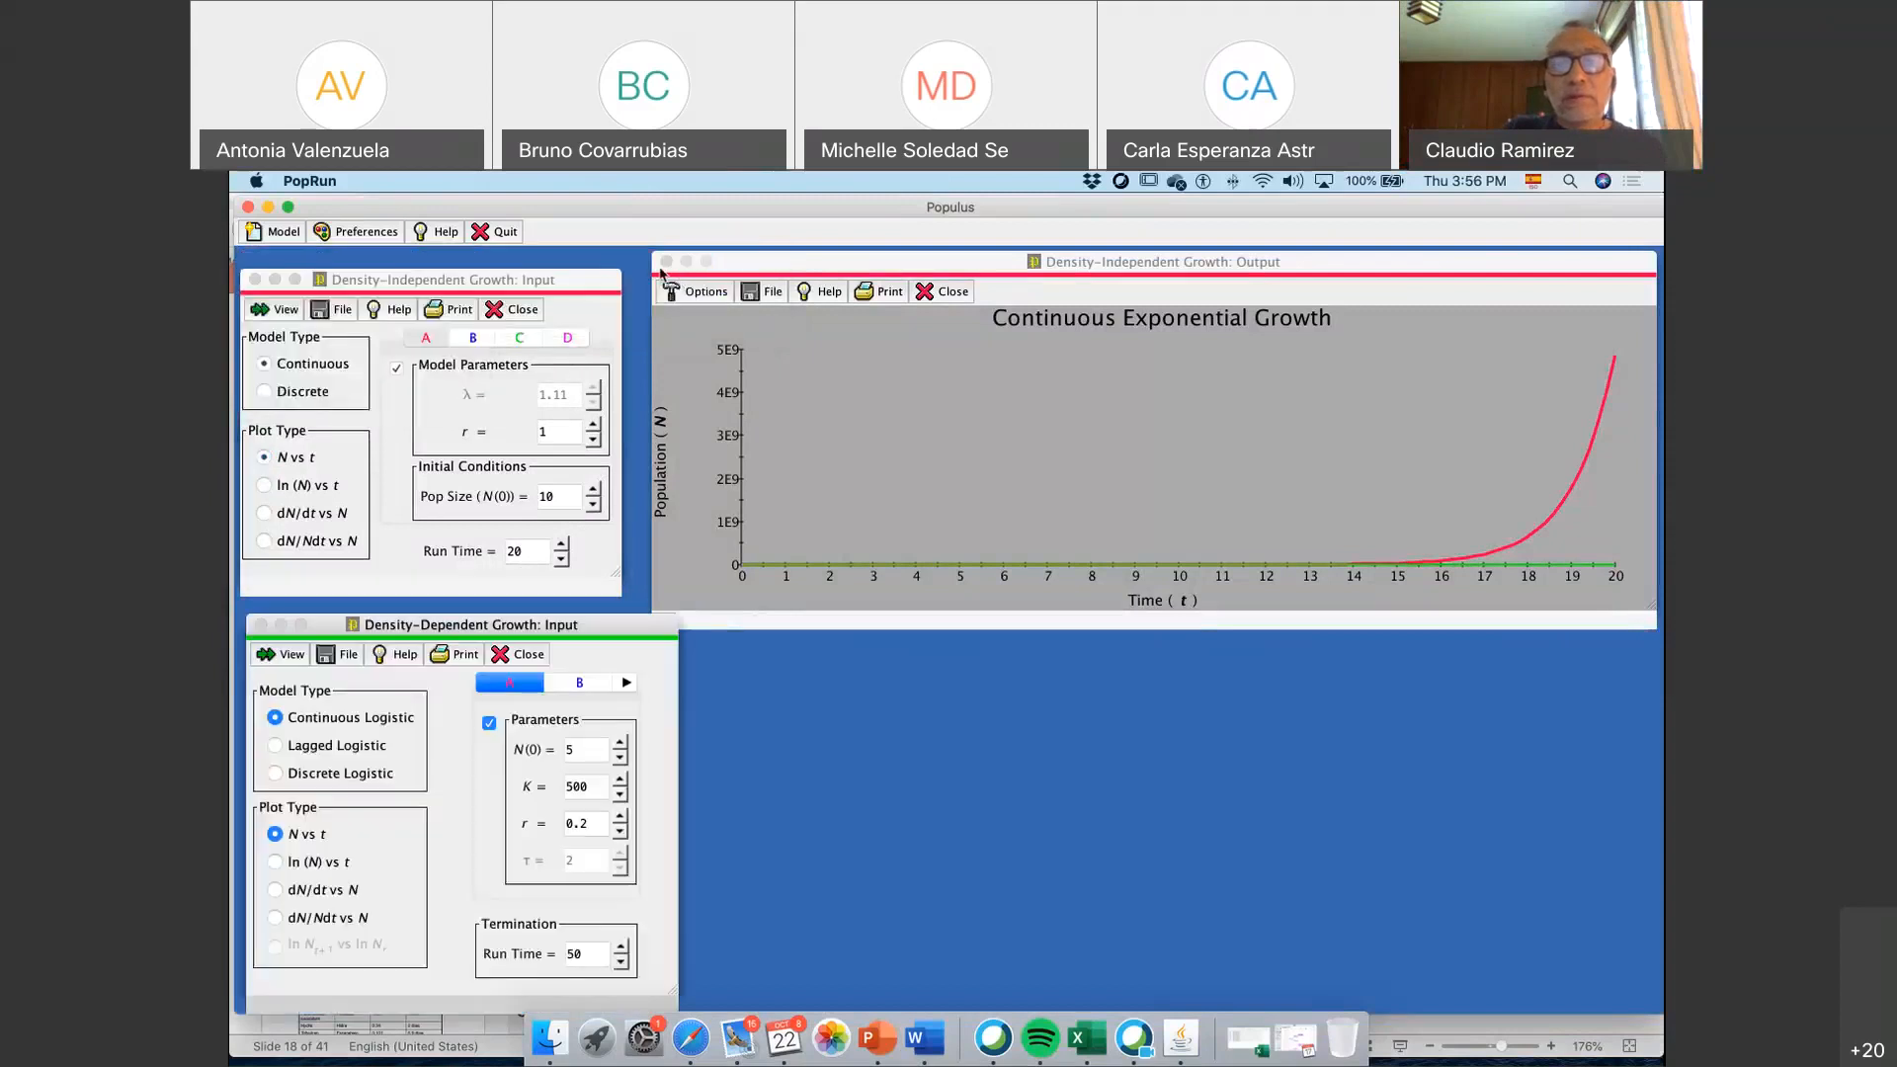
Close the Density-Independent Growth model and move the Density-Dependent Growth input window up into the freed space
click(427, 332)
click(510, 309)
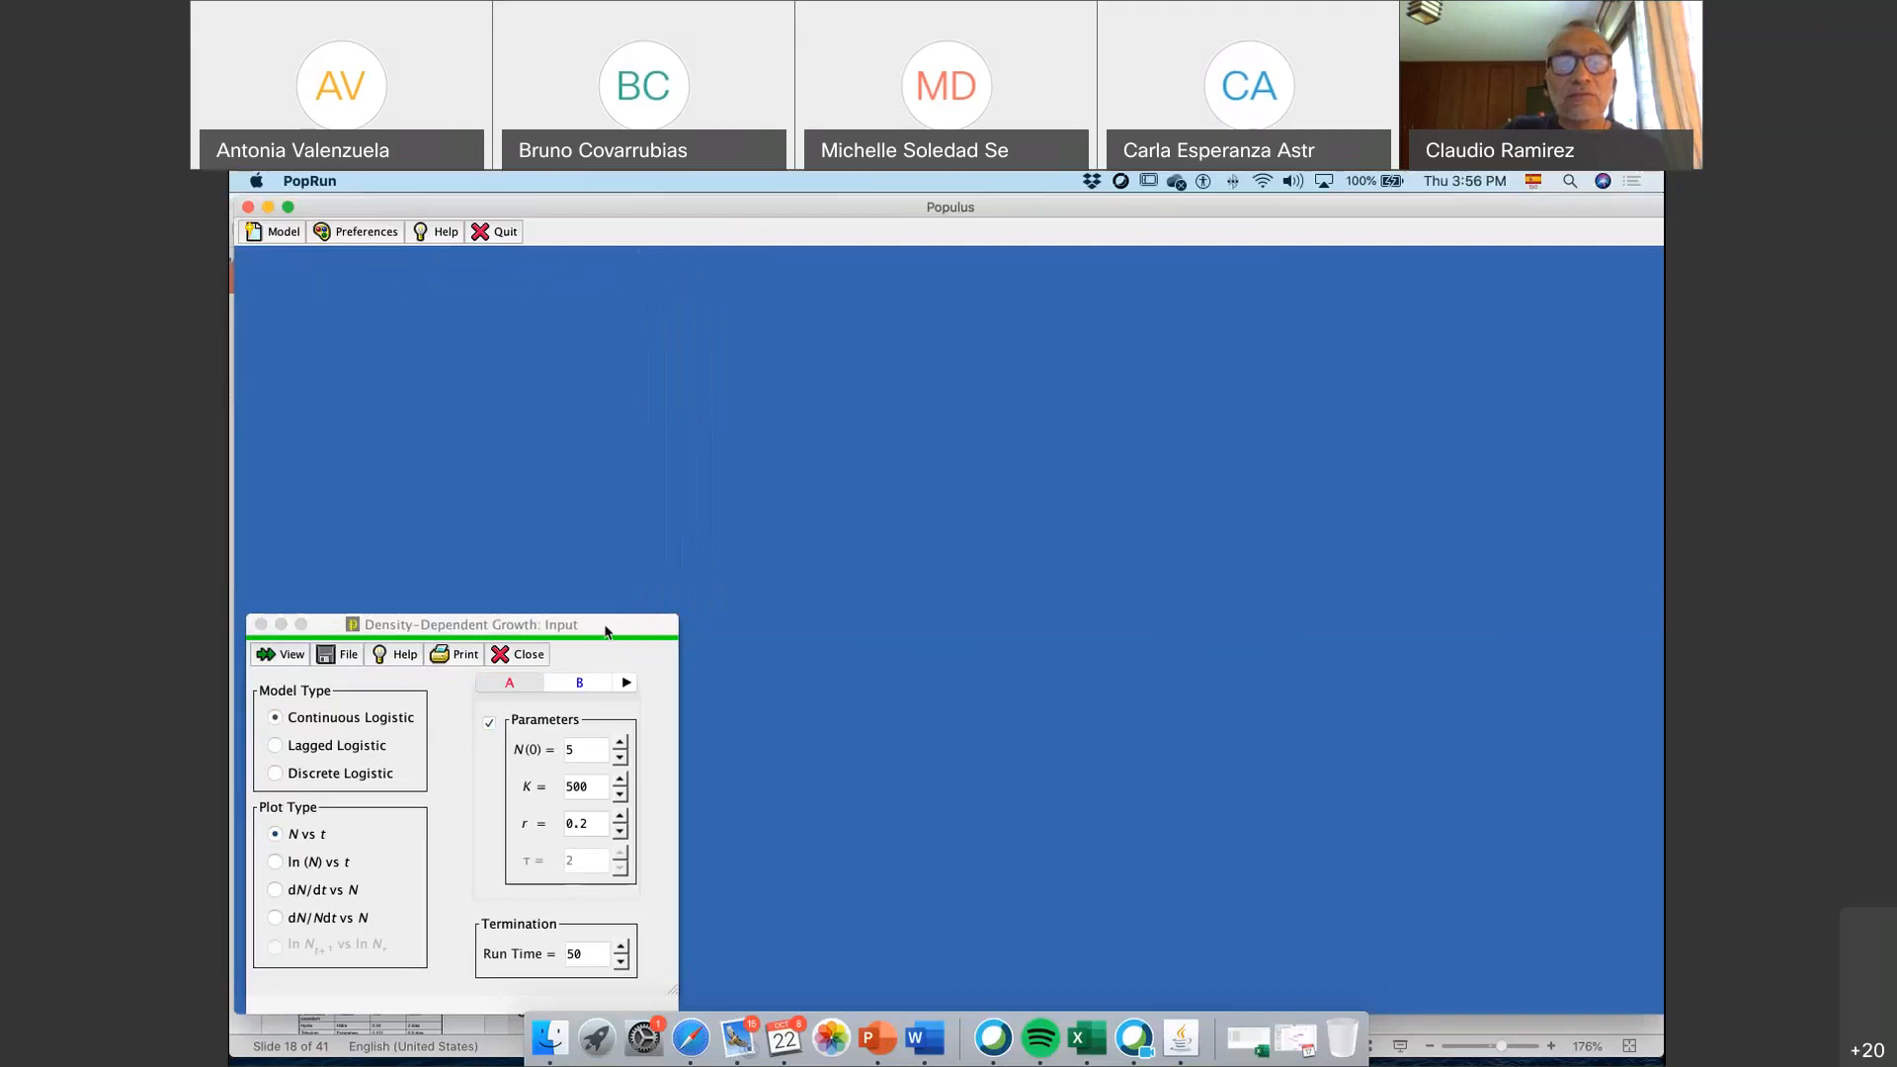
drag(464, 625, 452, 308)
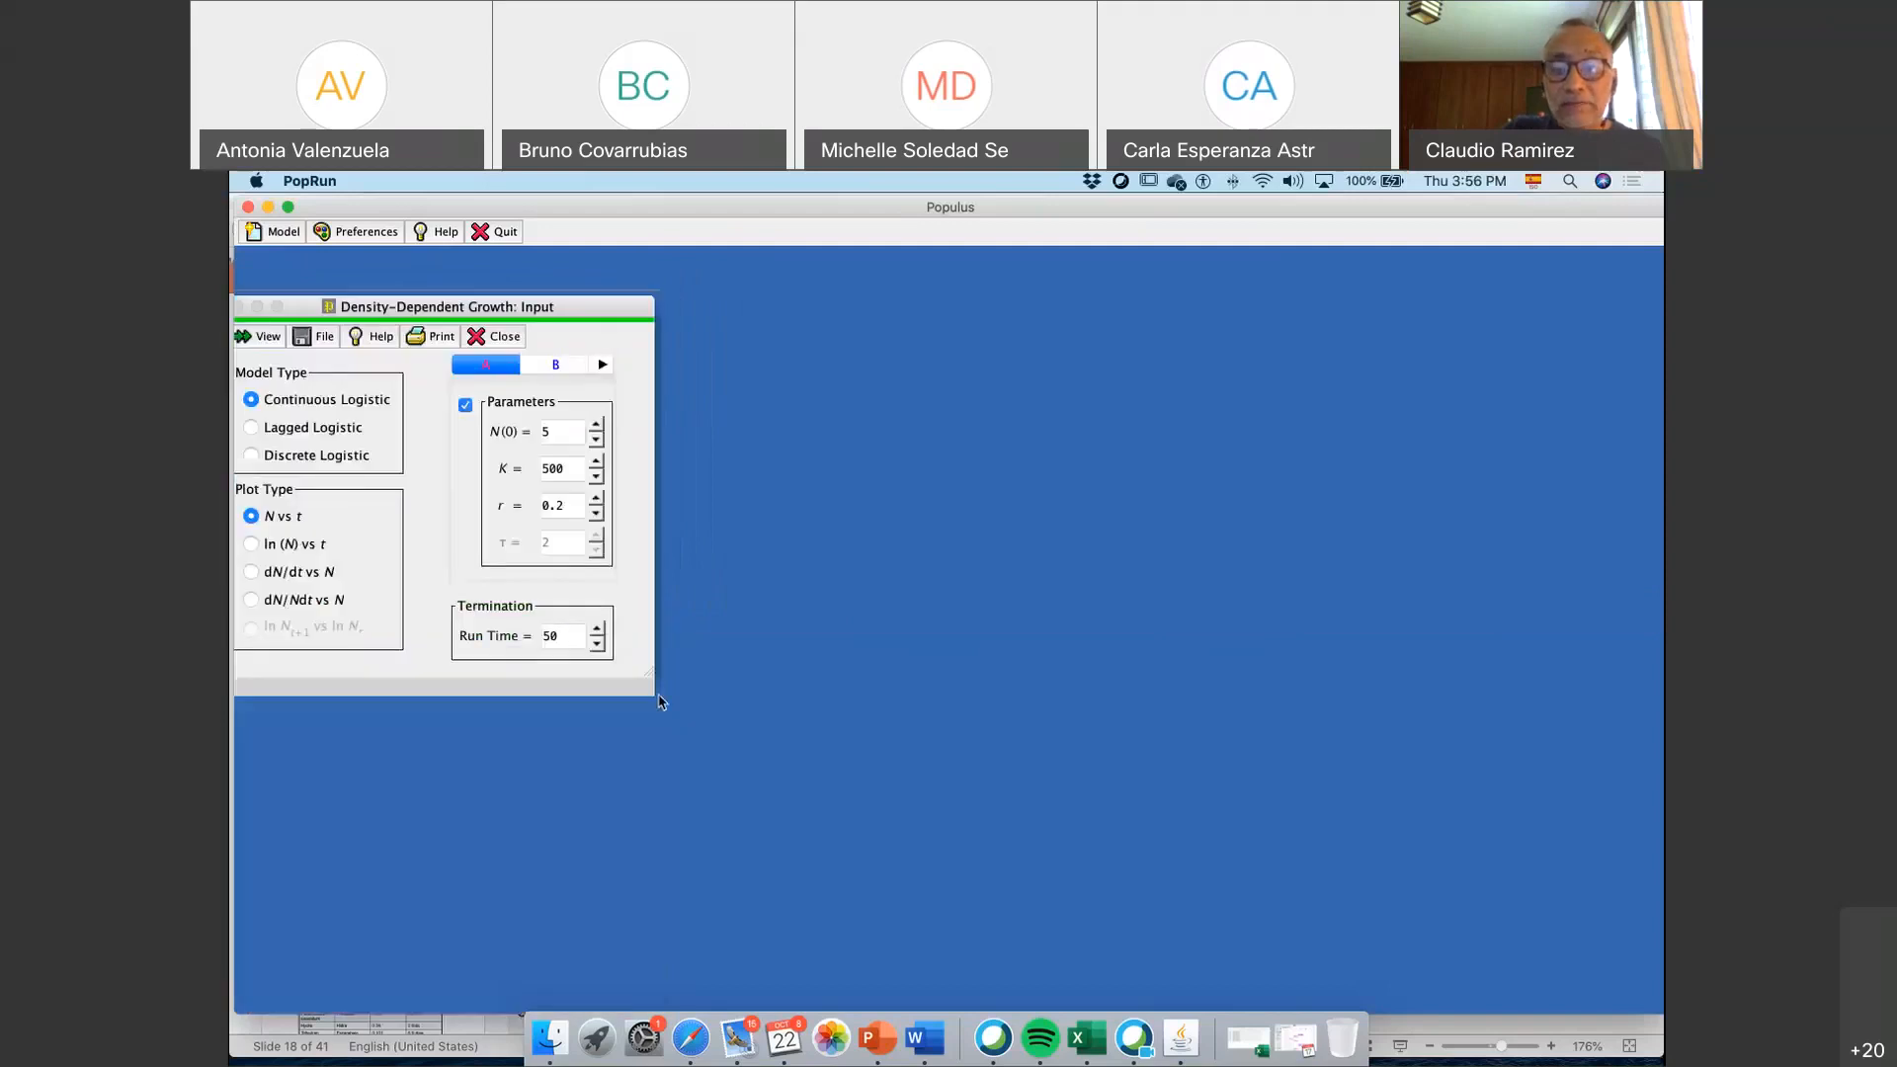
Switch to PowerPoint, show slide 29 on density-dependent growth at 119% zoom, and select the word "logístico" in its title
click(873, 1057)
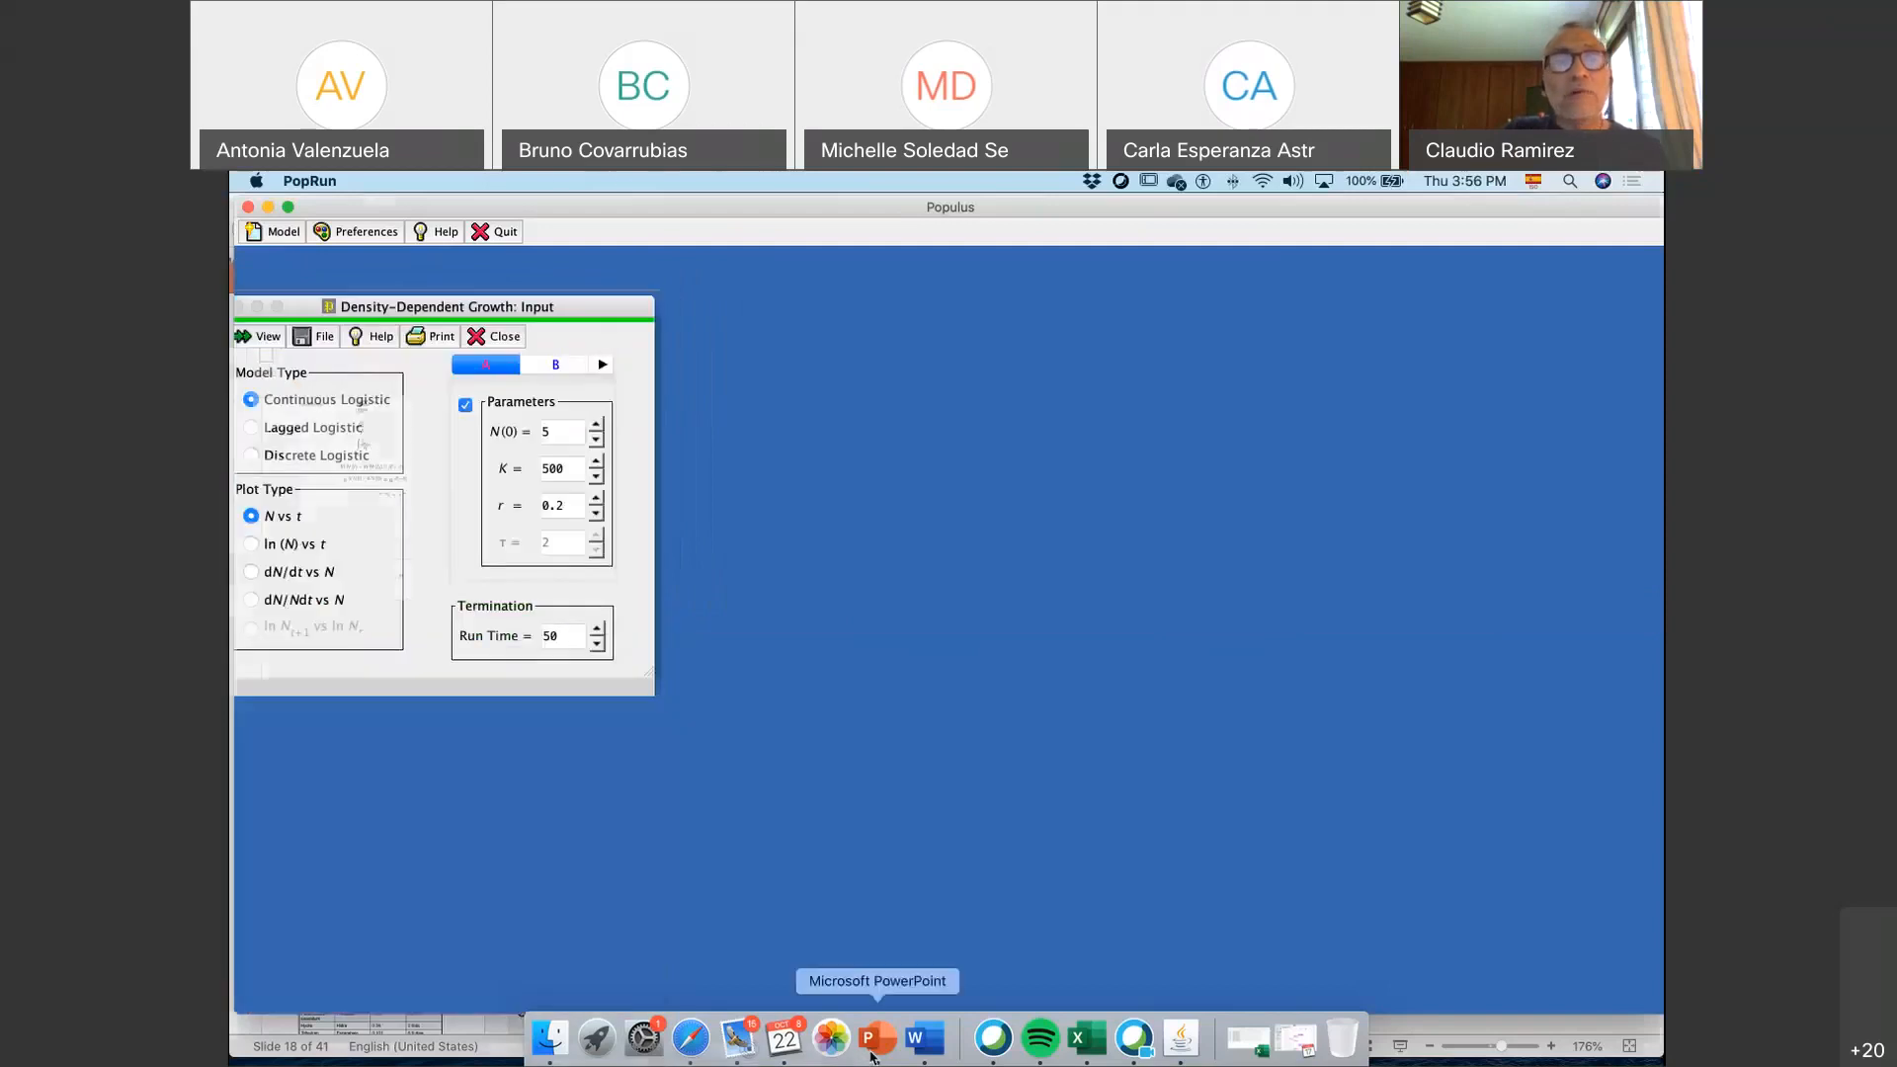
scroll(457, 761, down, 2)
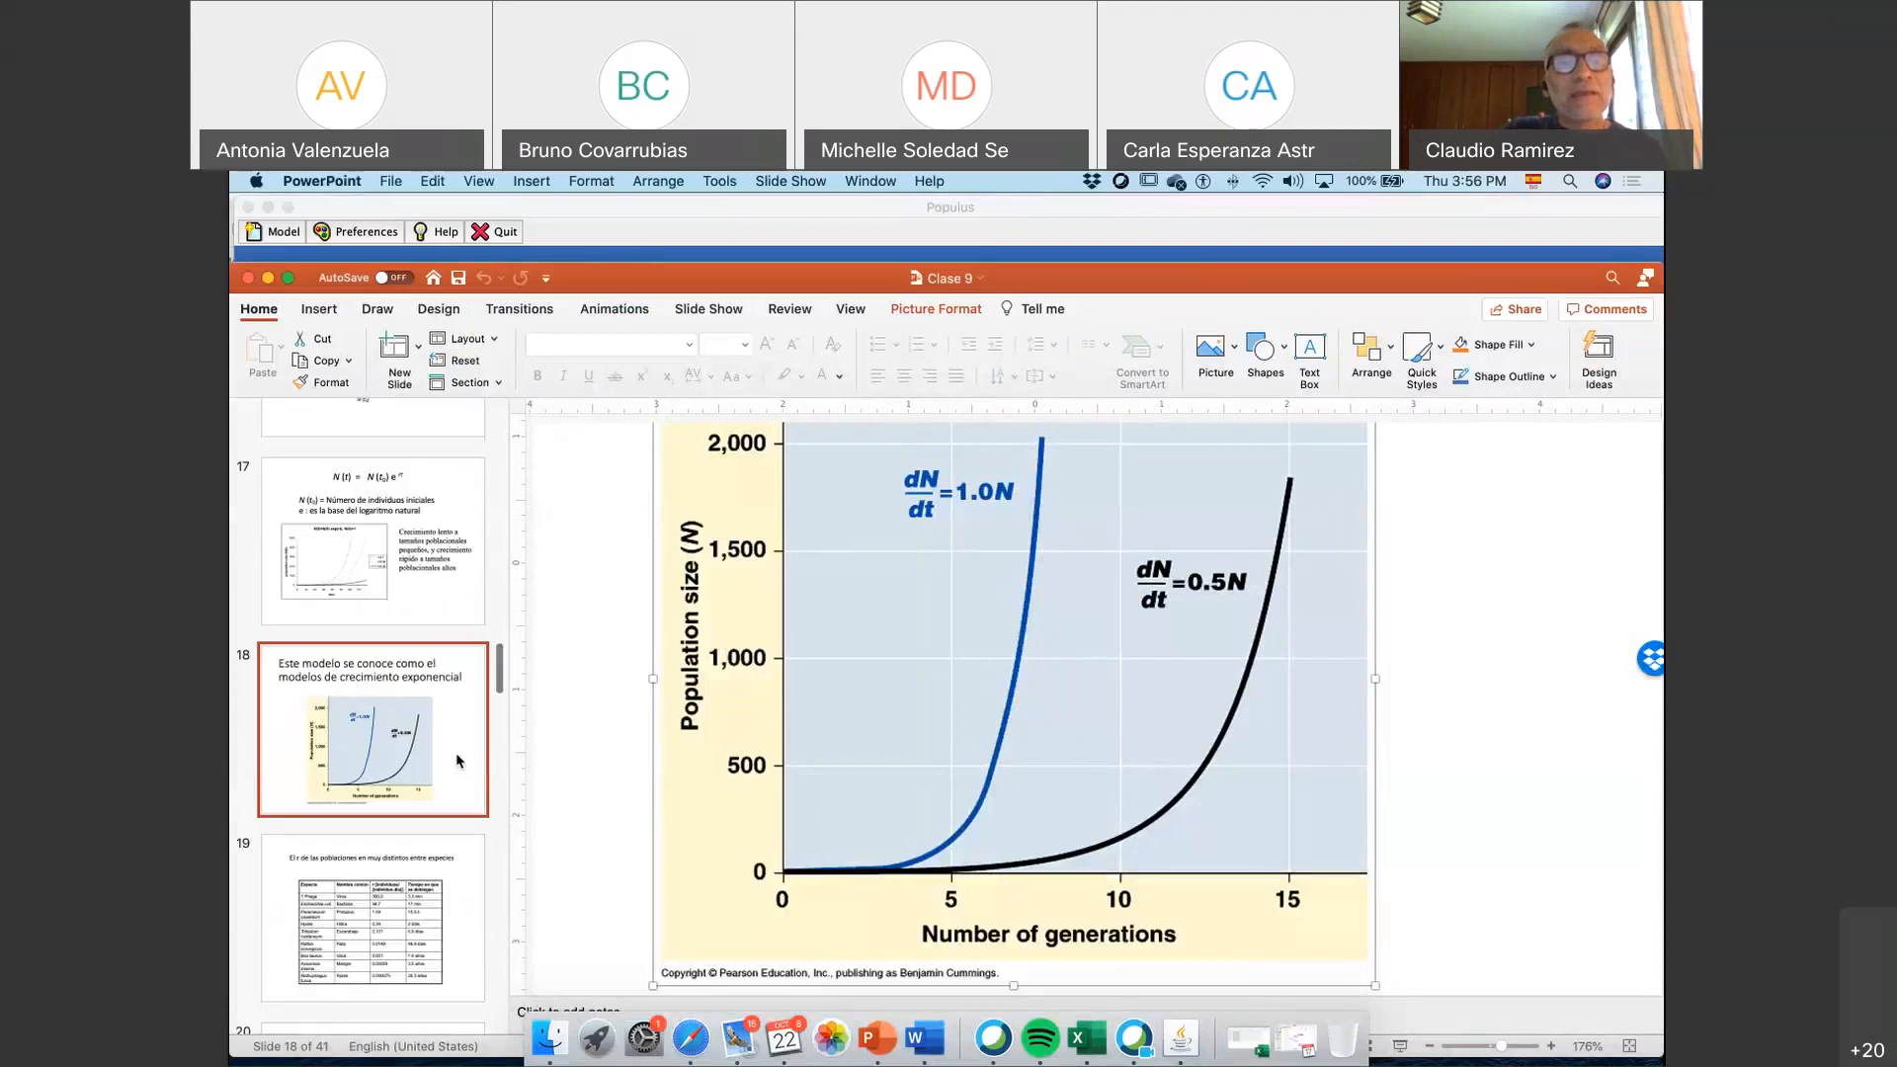
scroll(454, 759, down, 5)
scroll(464, 756, down, 10)
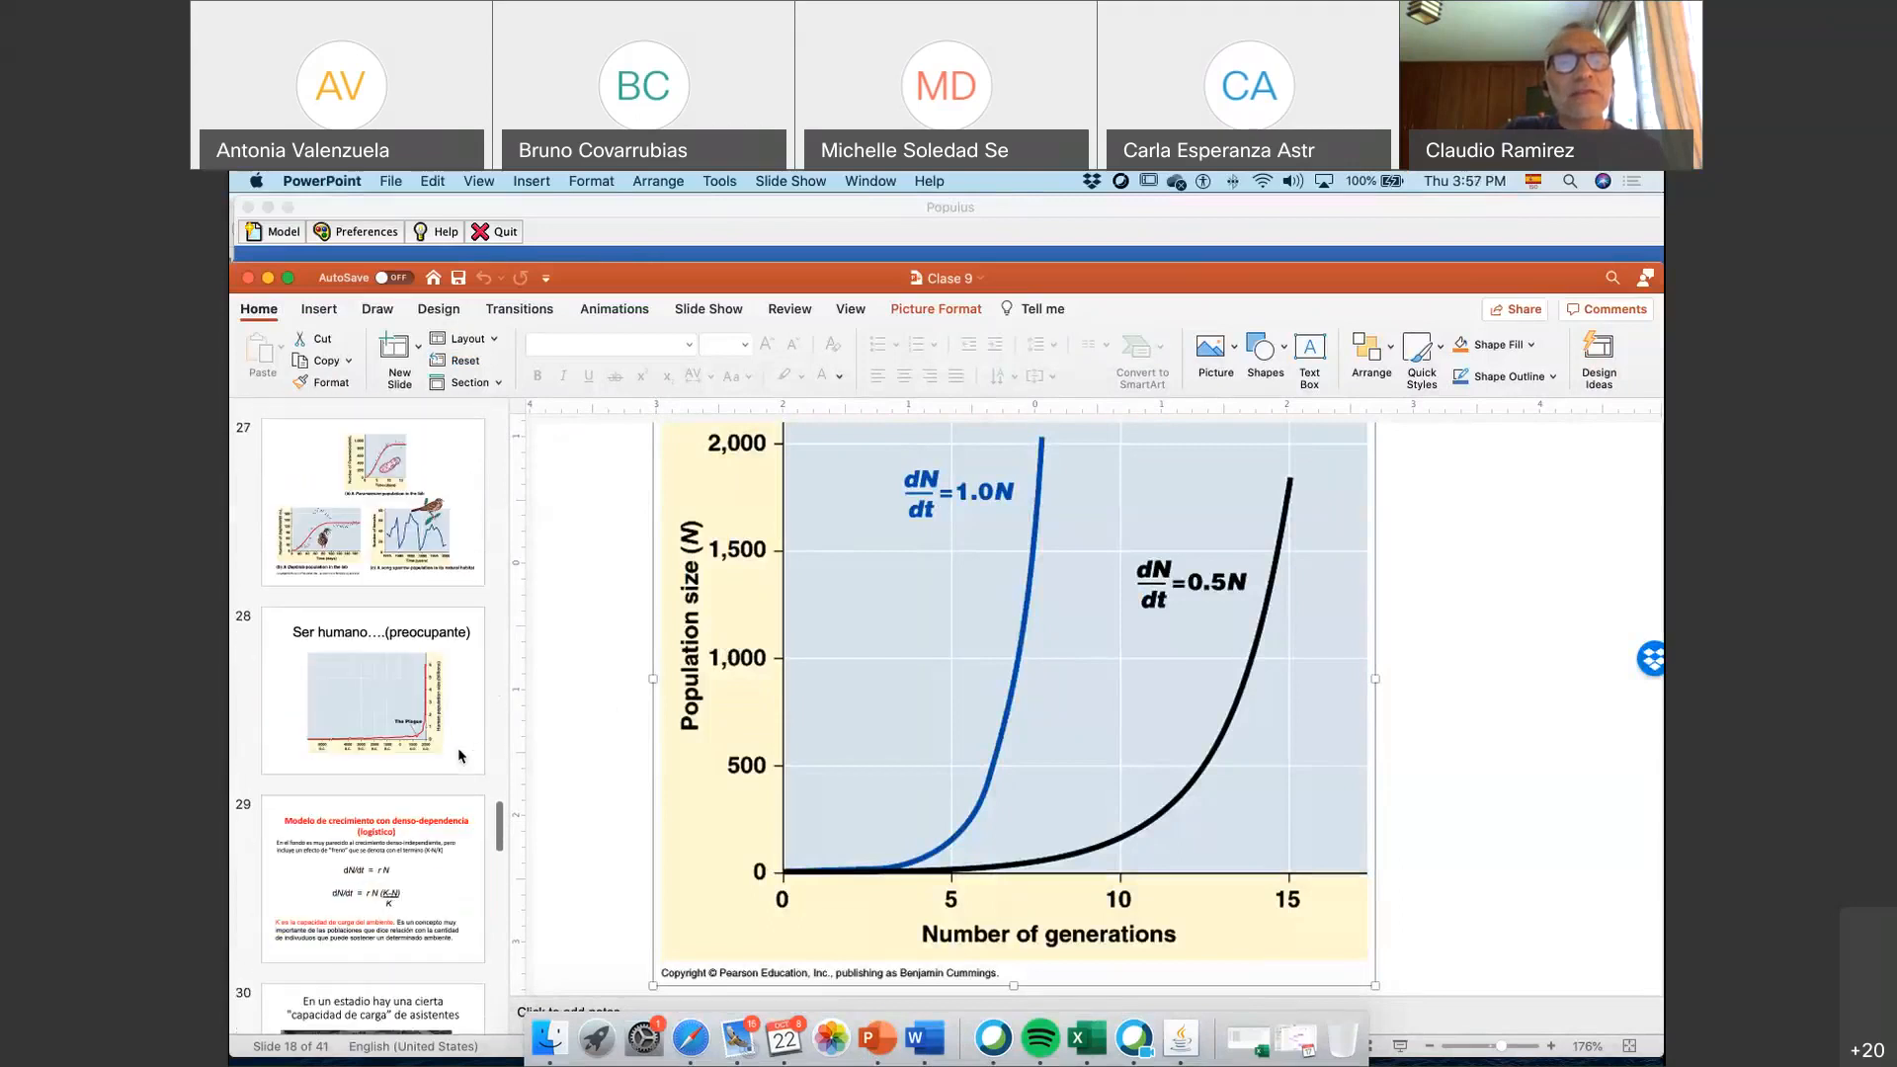
scroll(459, 755, down, 1)
click(399, 728)
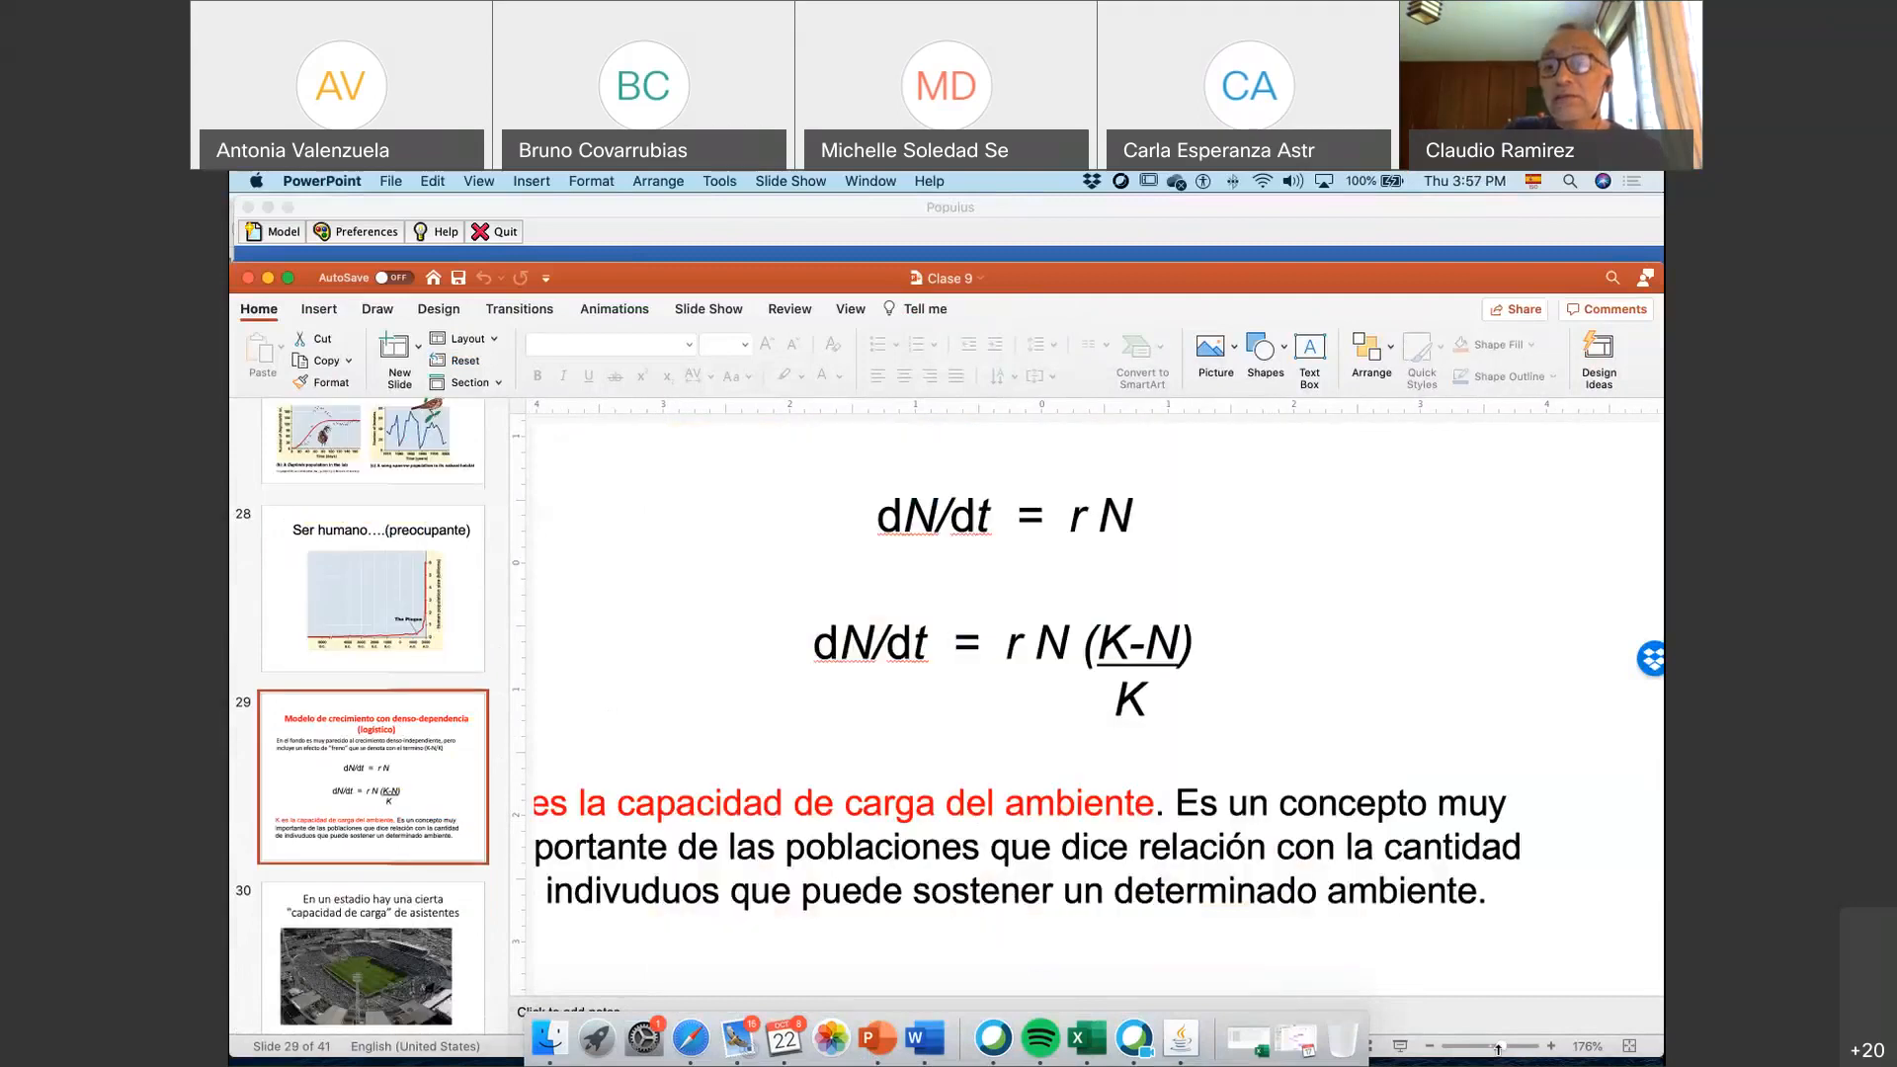
drag(1498, 1048, 1492, 1047)
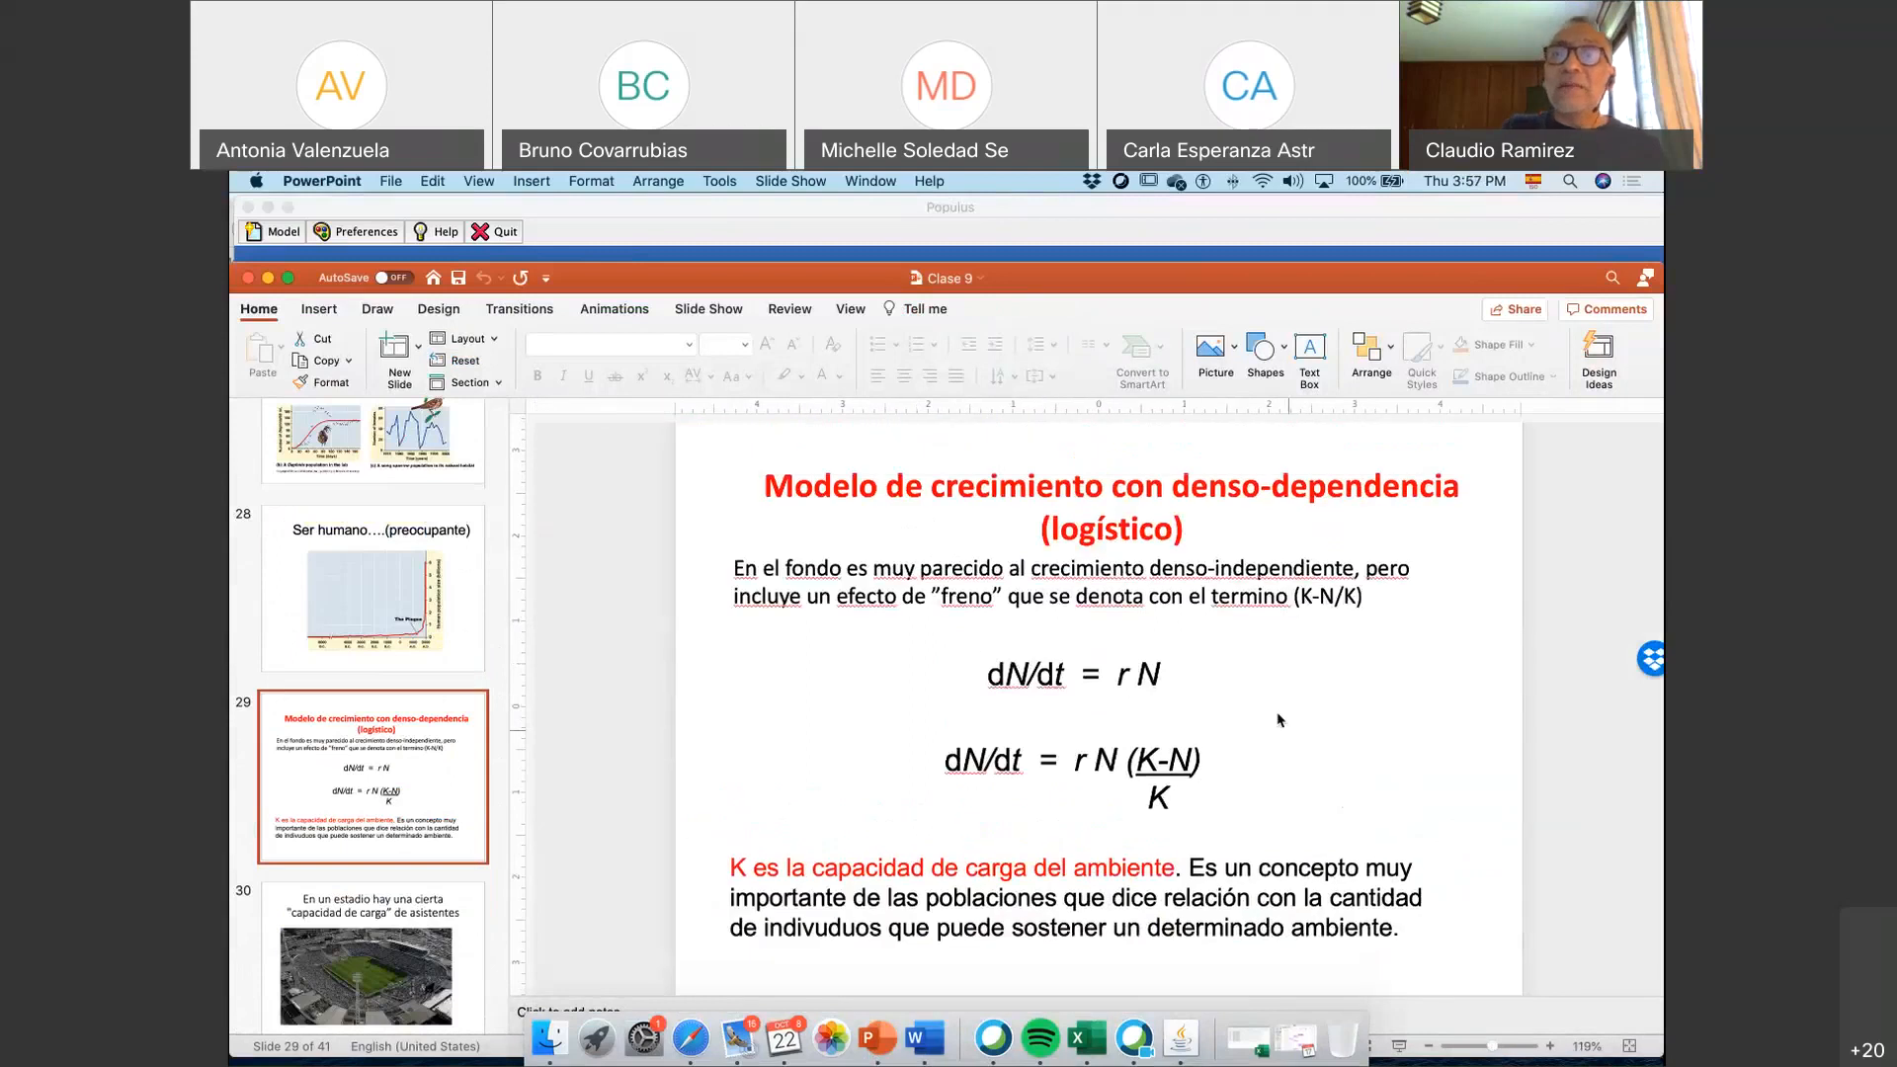
double_click(1105, 536)
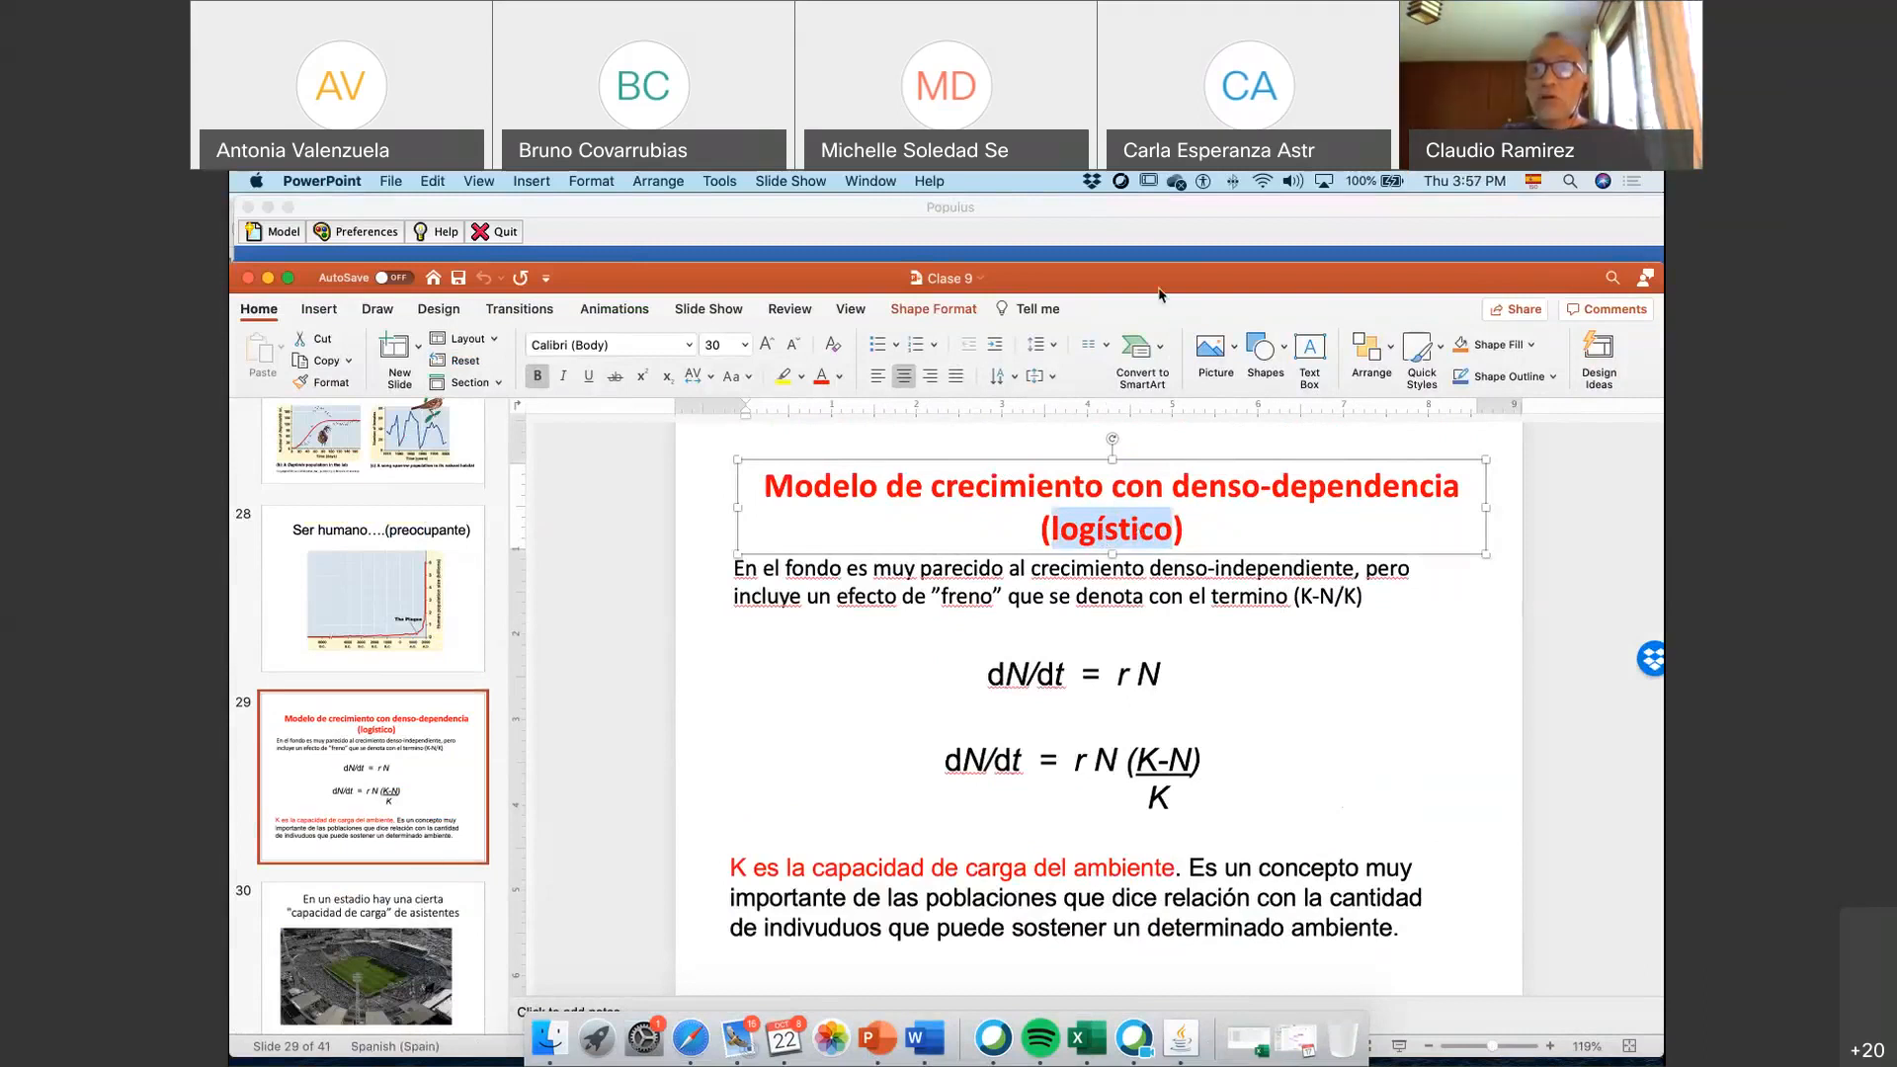
Reposition the PowerPoint window and go to slide 27 with the Paramecium, Daphnia and song sparrow population graphs
drag(1158, 293, 1112, 225)
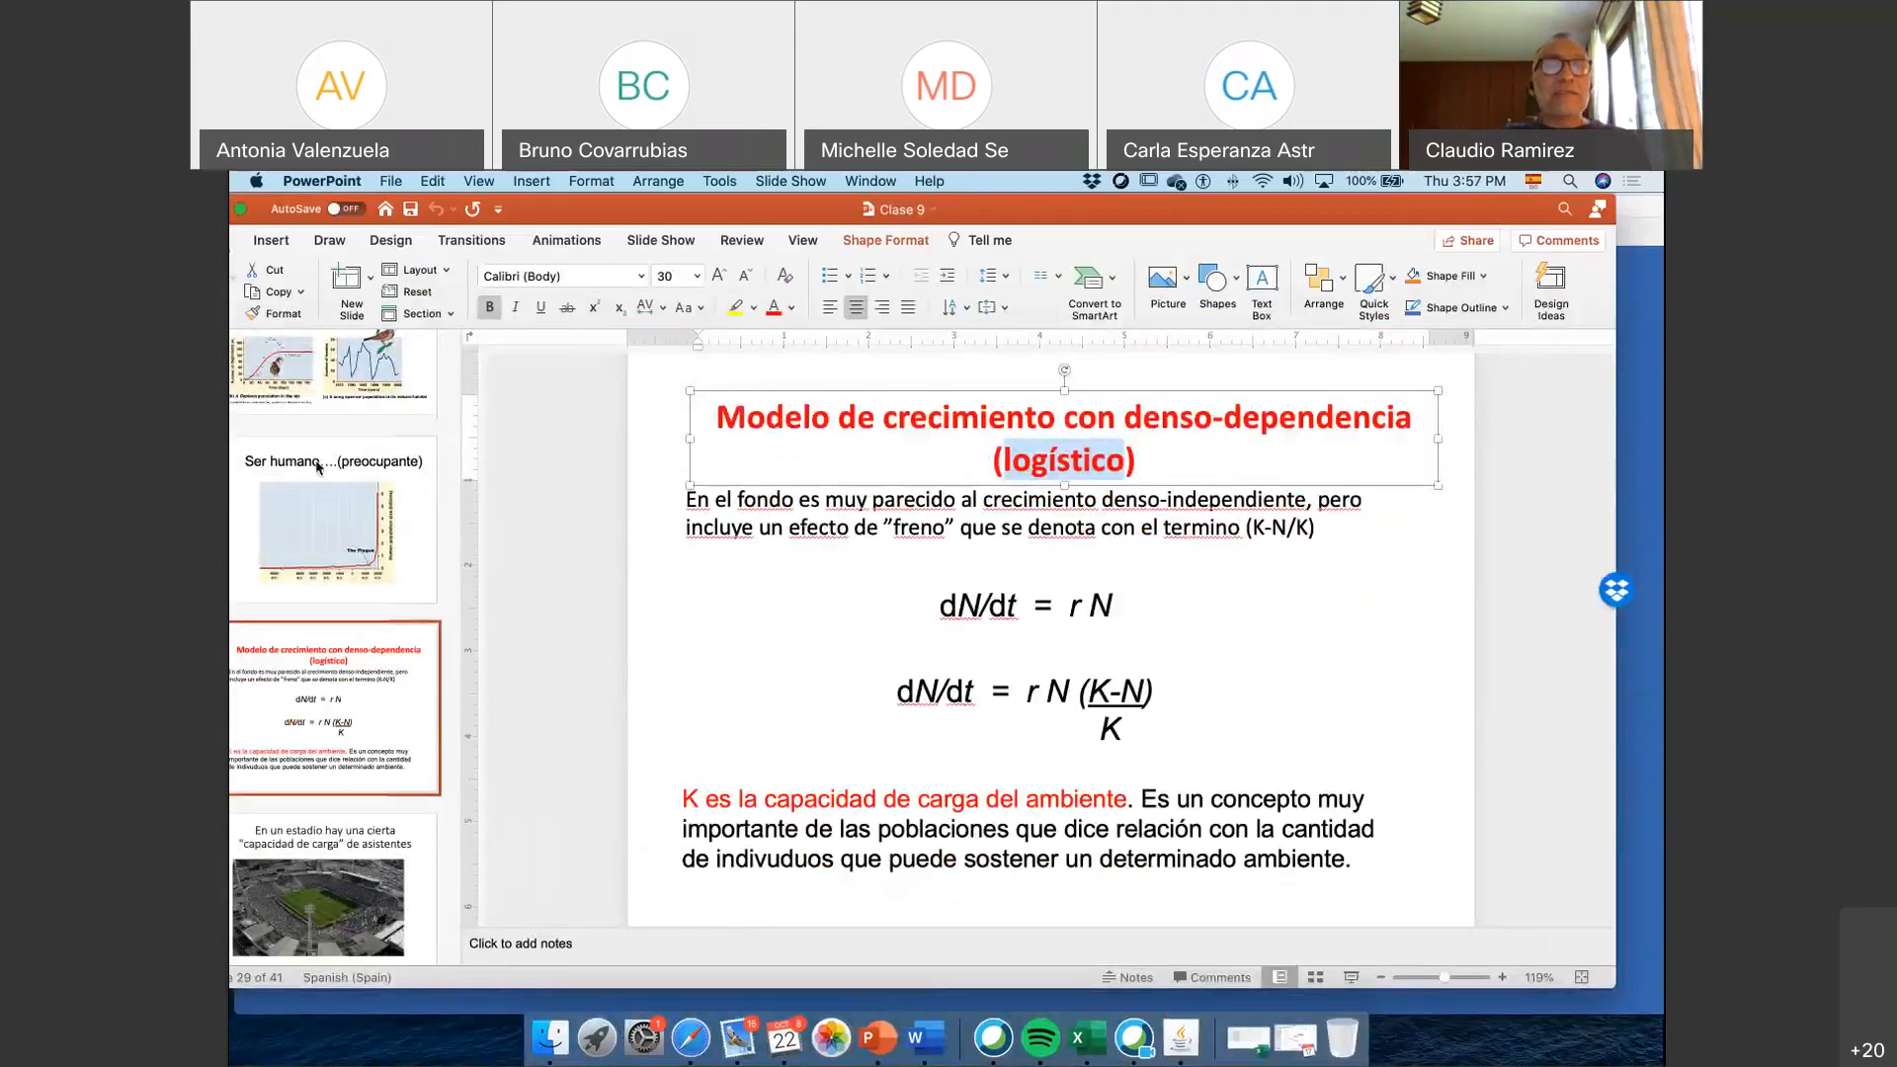
scroll(317, 468, up, 1)
click(298, 429)
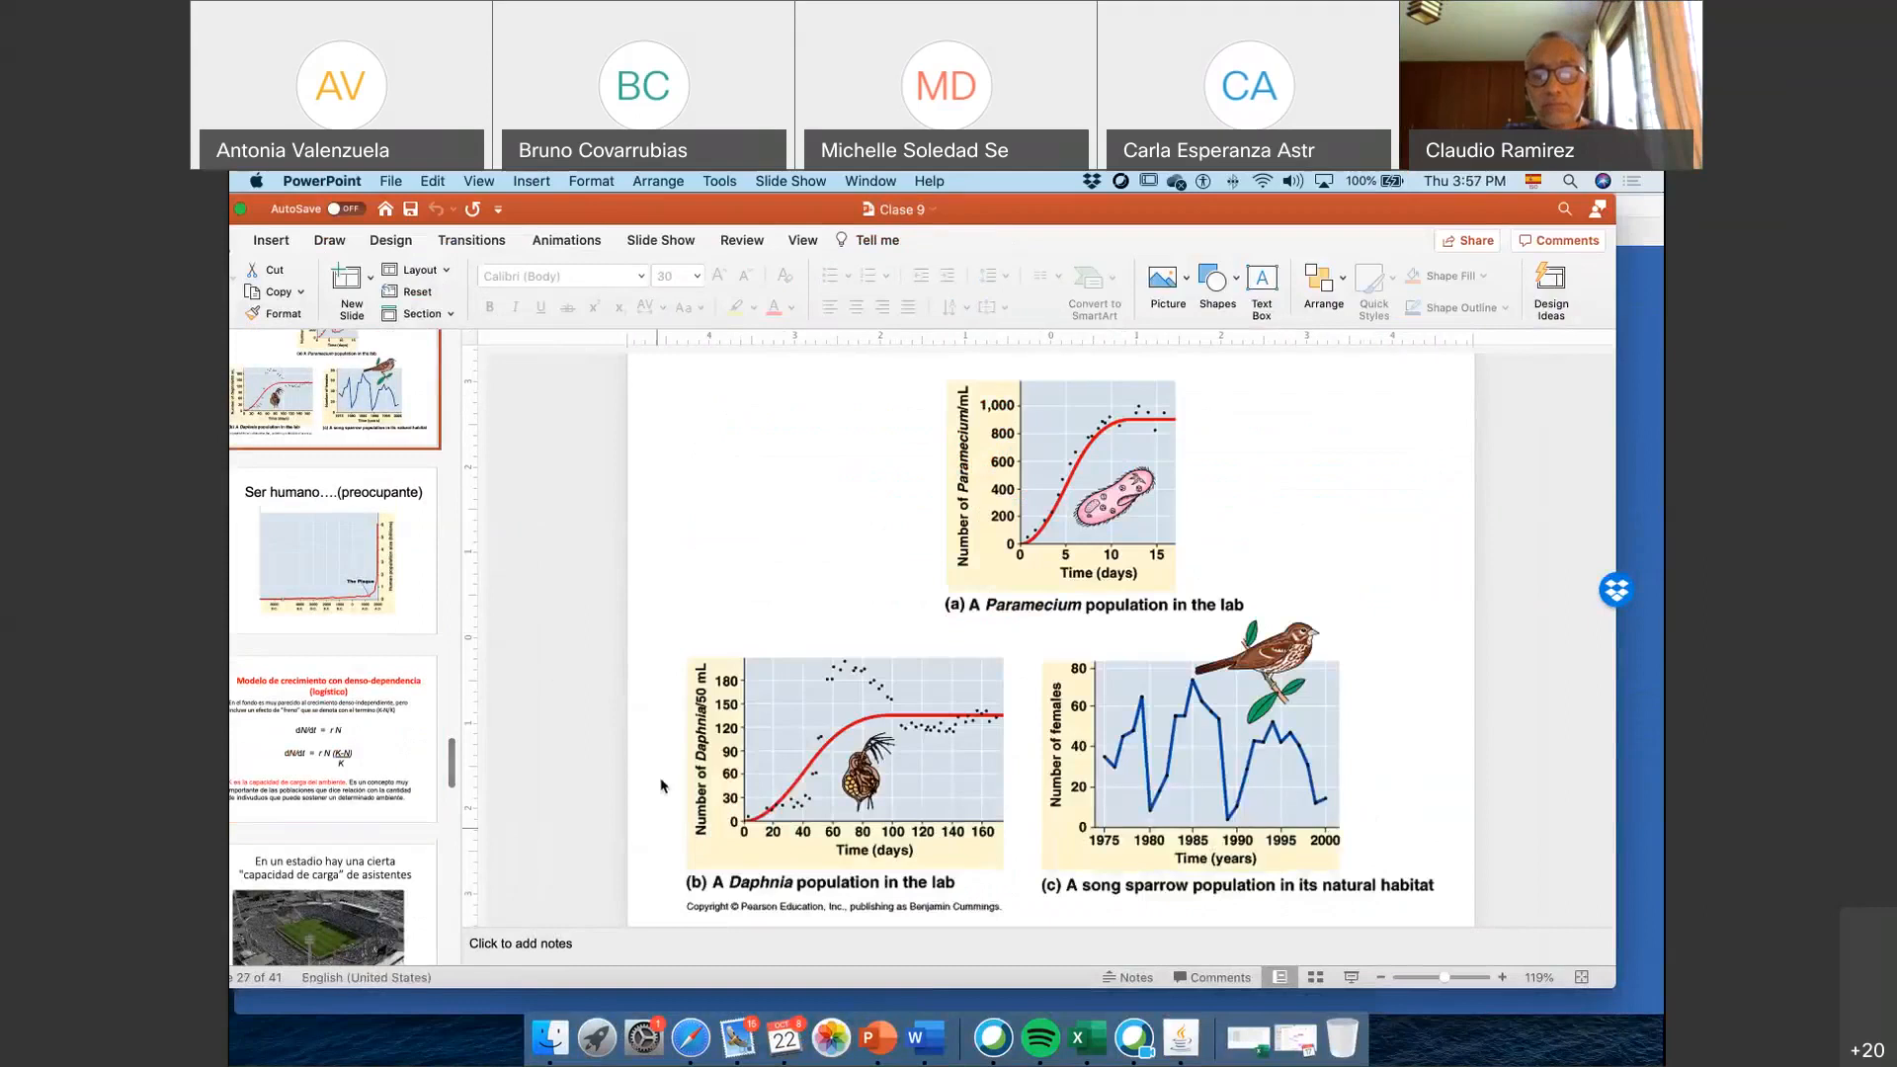
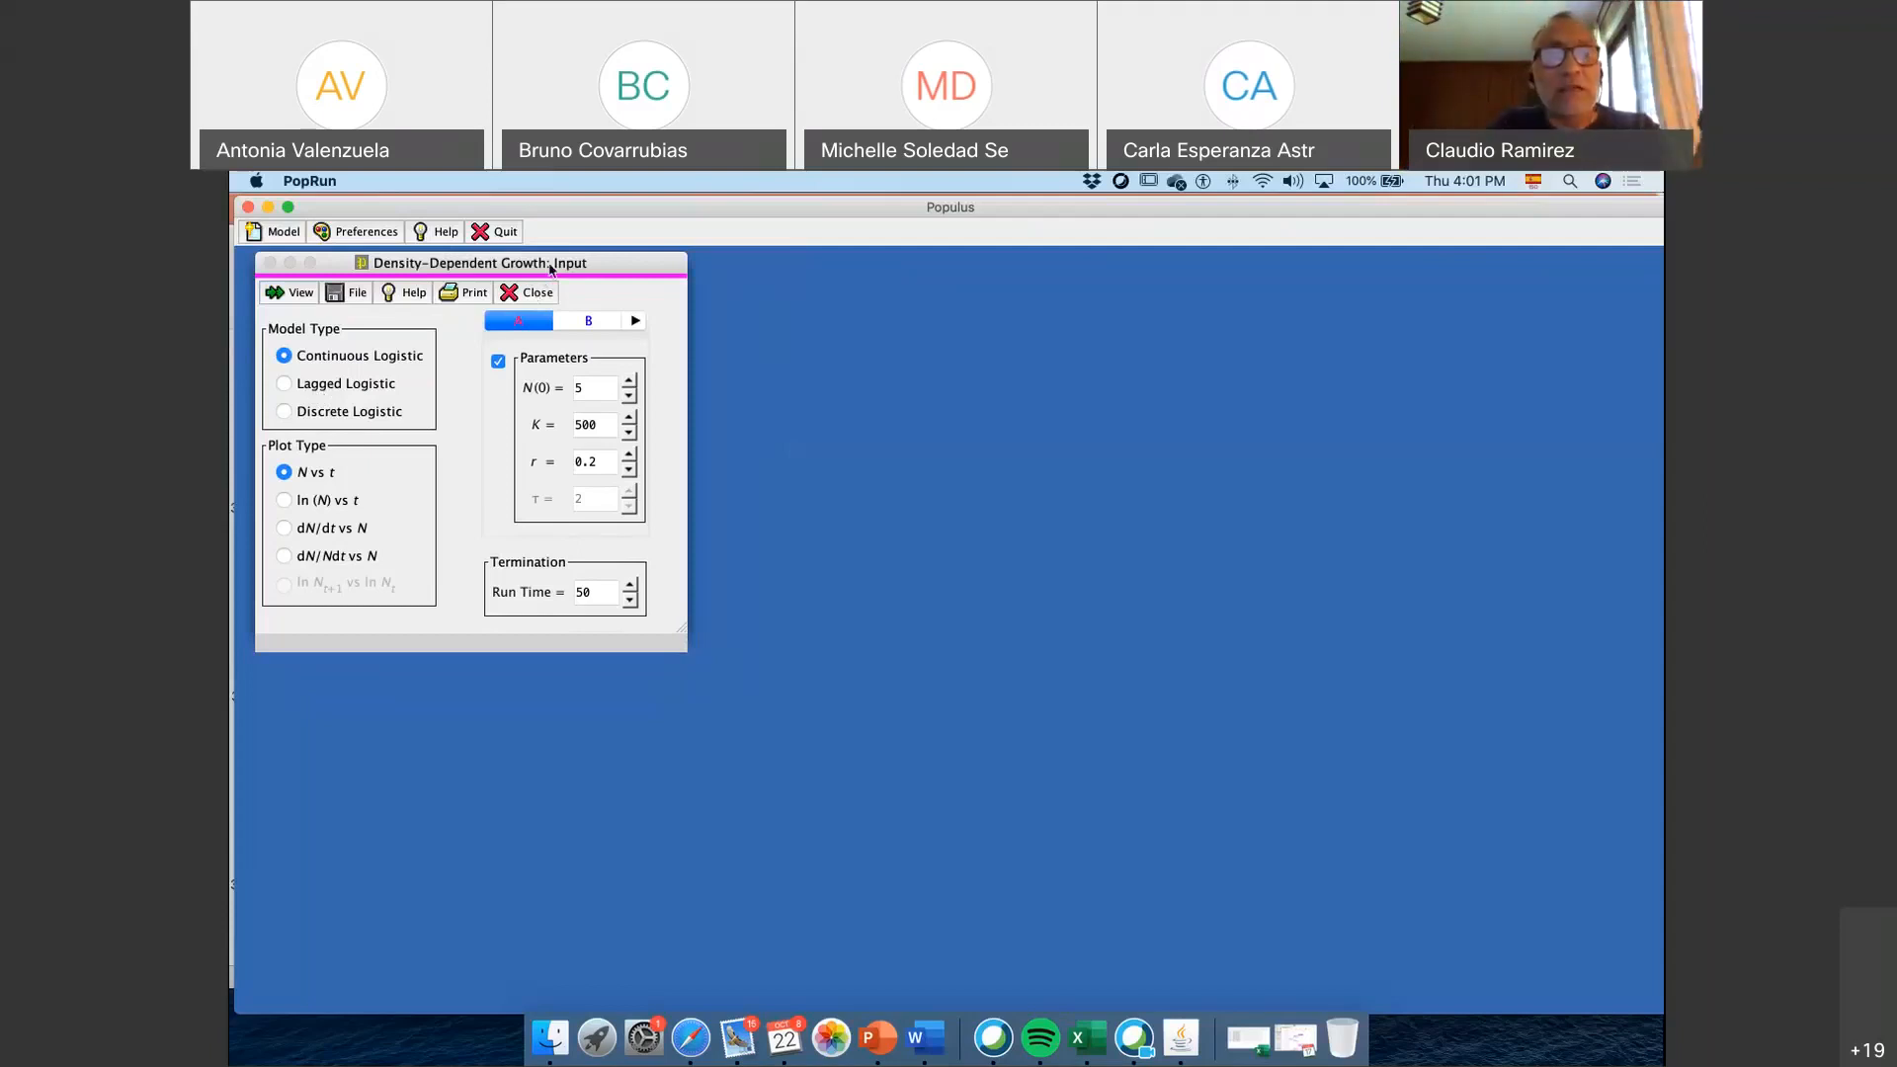
Reposition the Density-Dependent Growth input window and plot population A with the Lagged Logistic model, returning the model type to Continuous Logistic
drag(540, 276, 487, 290)
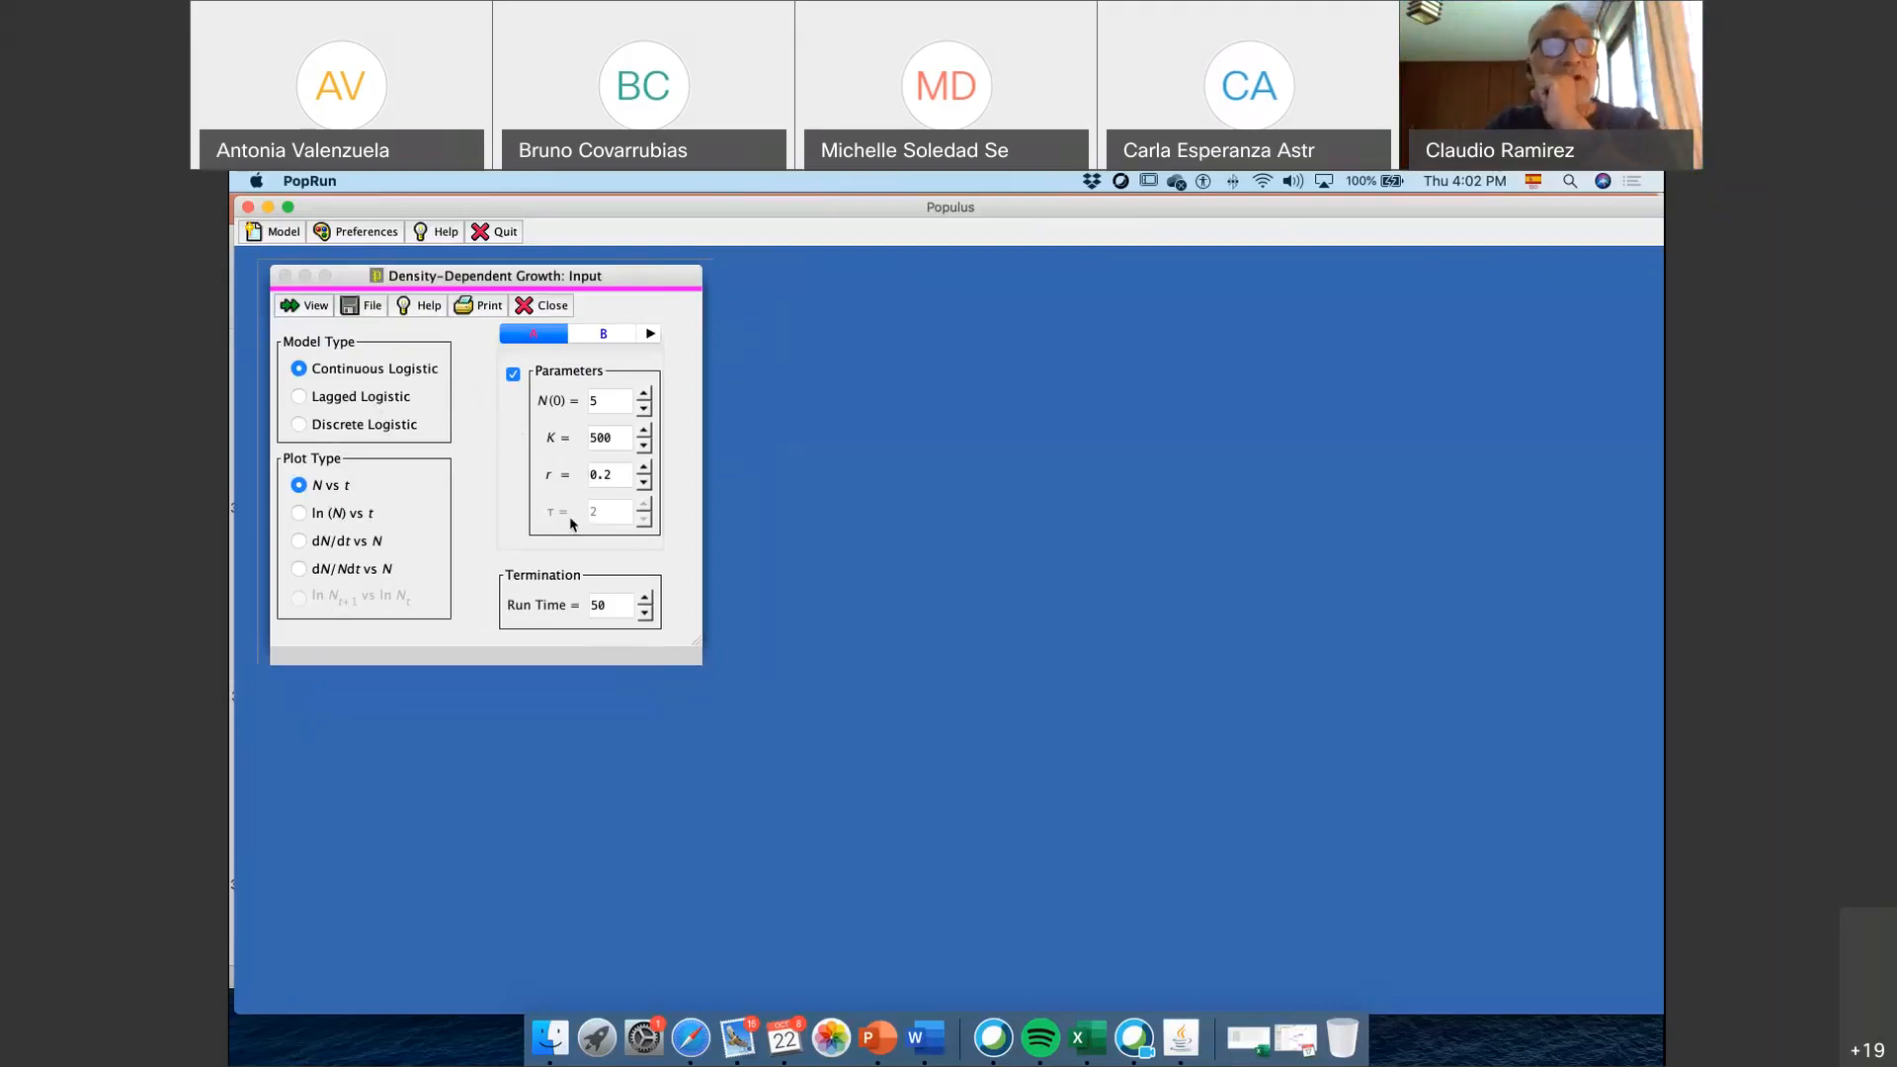
click(335, 407)
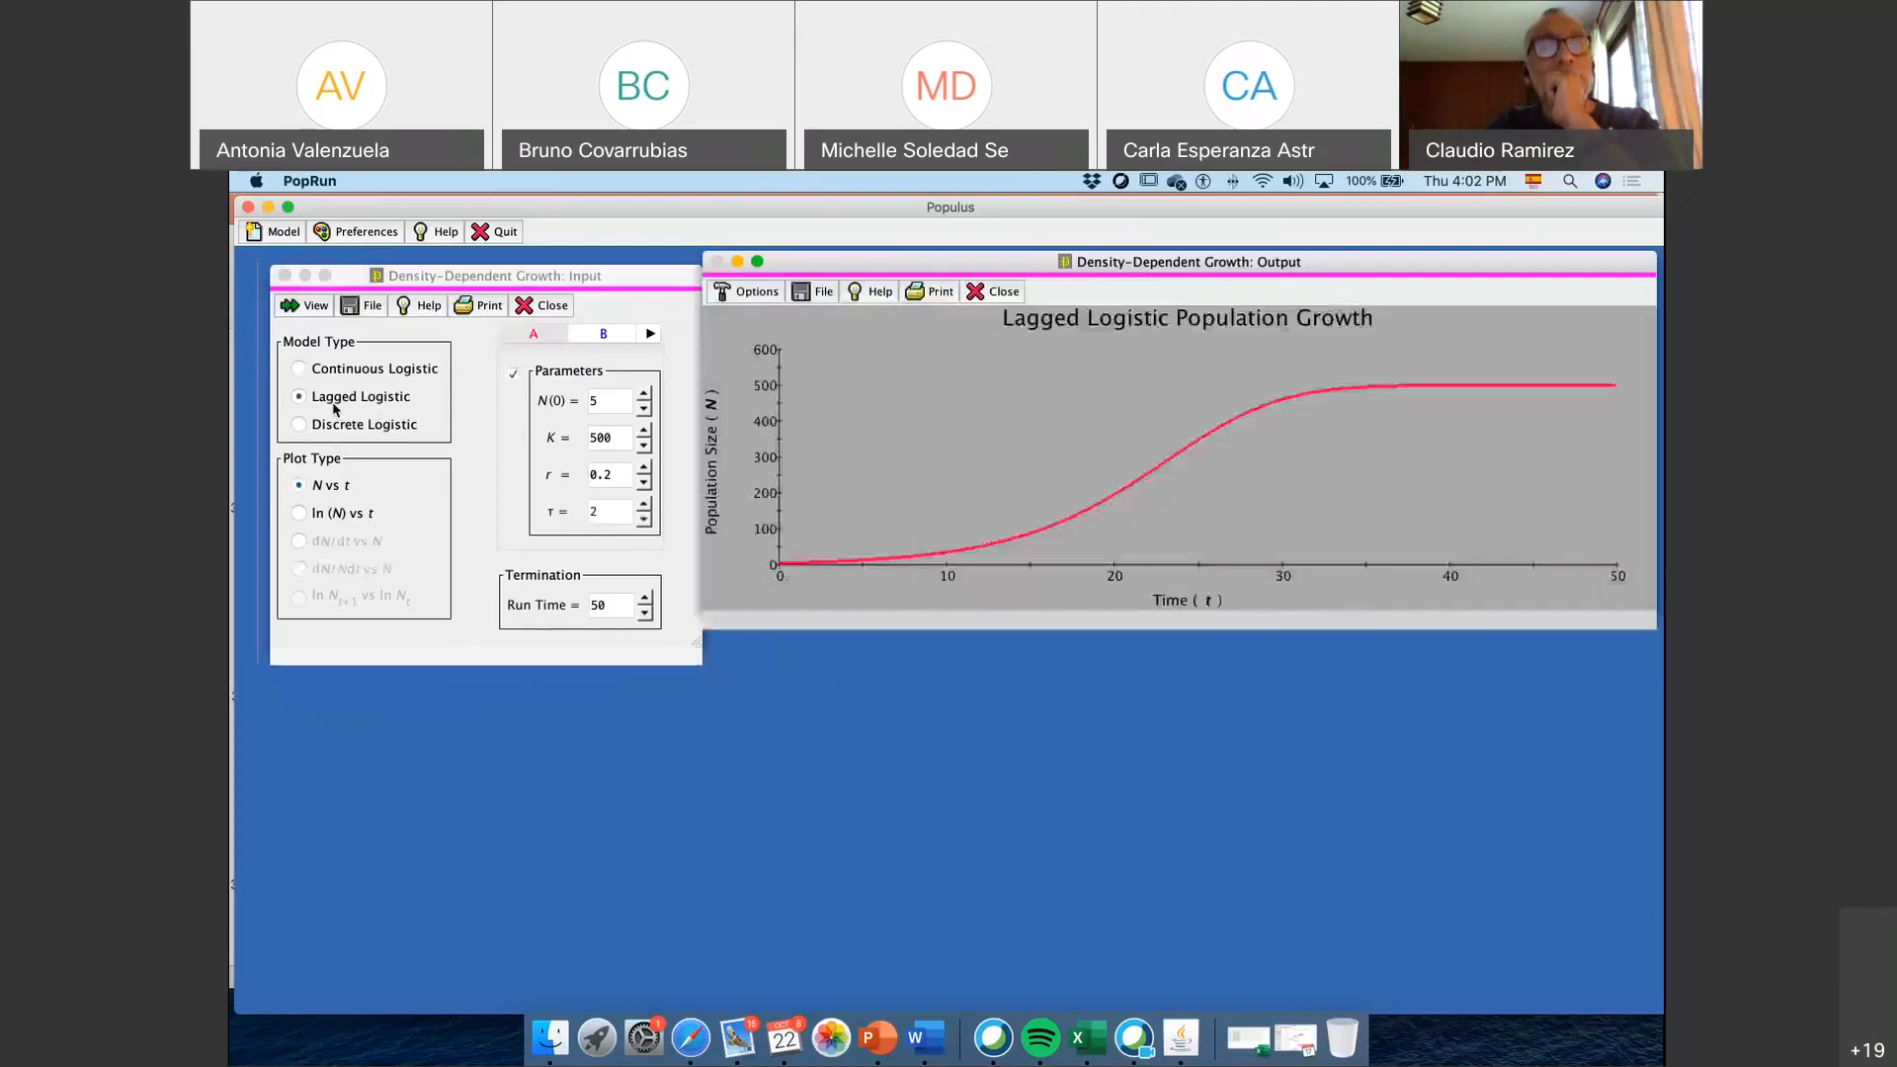
click(332, 373)
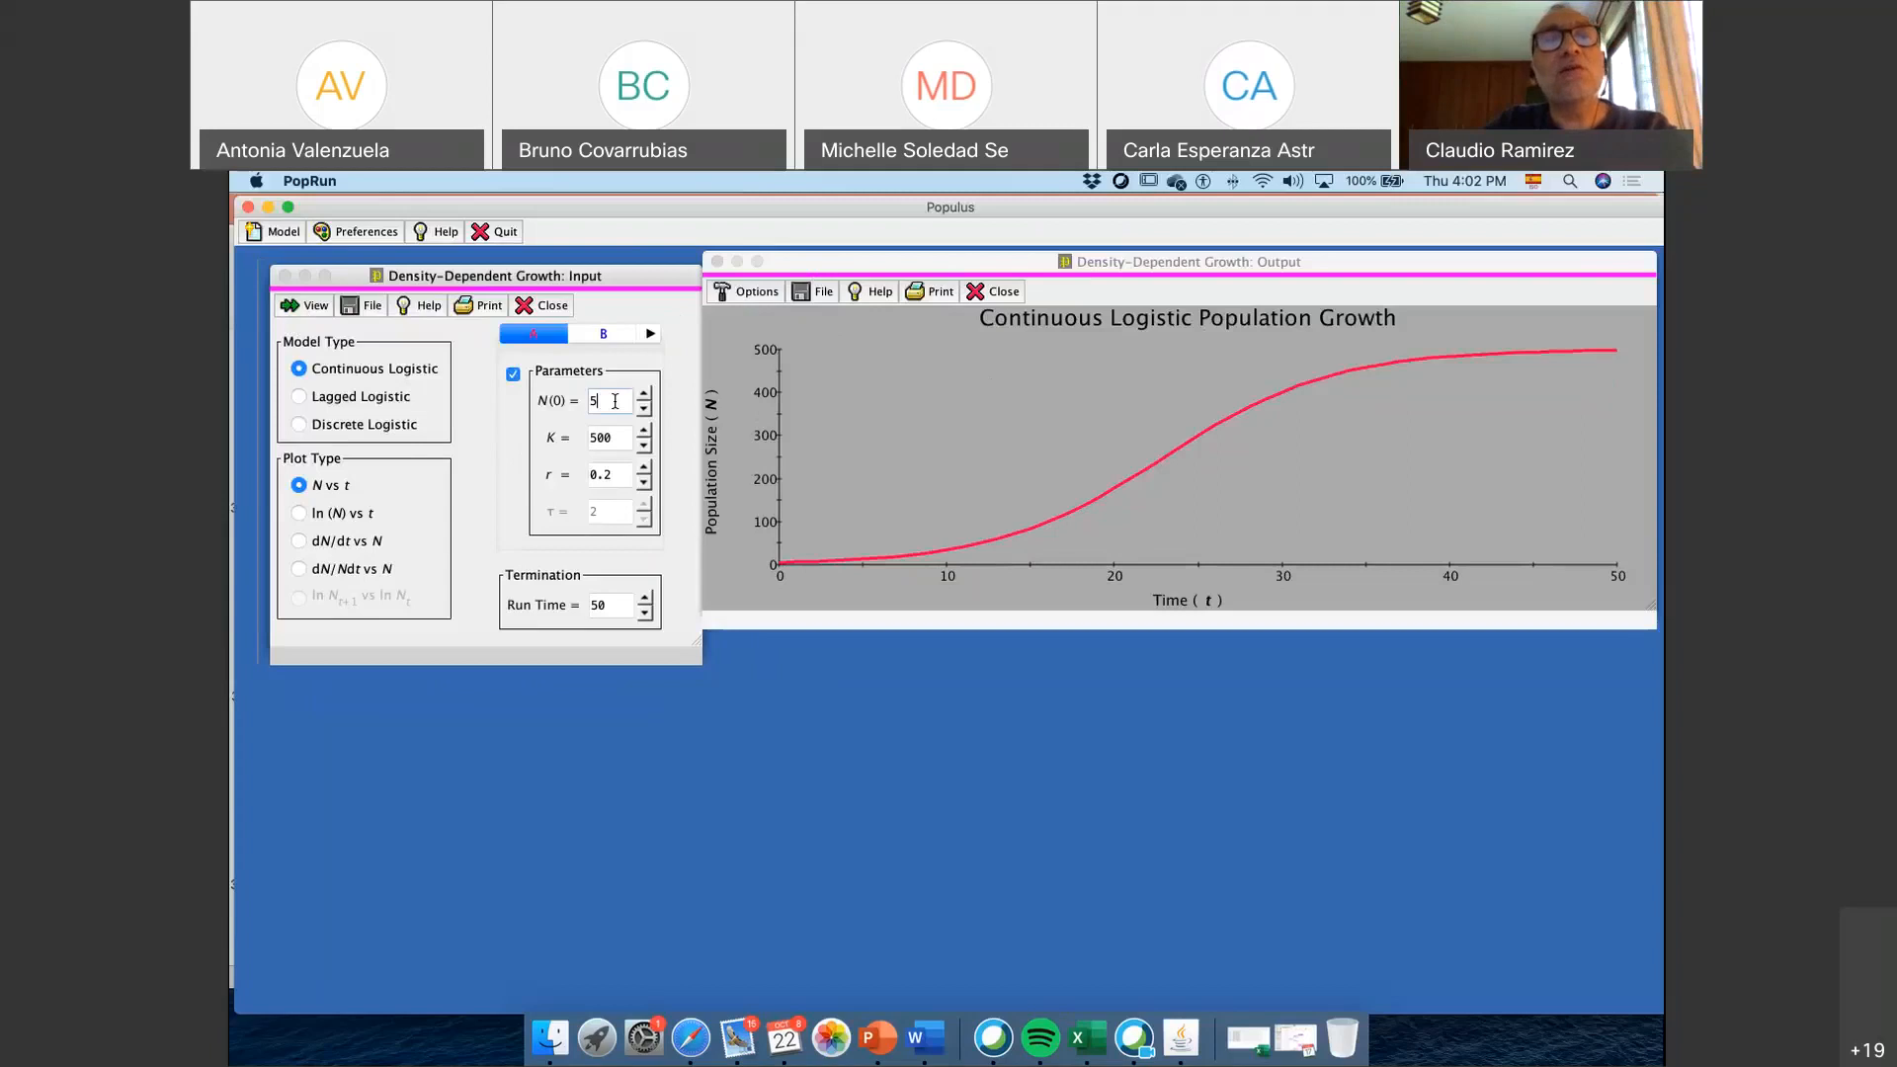
click(612, 438)
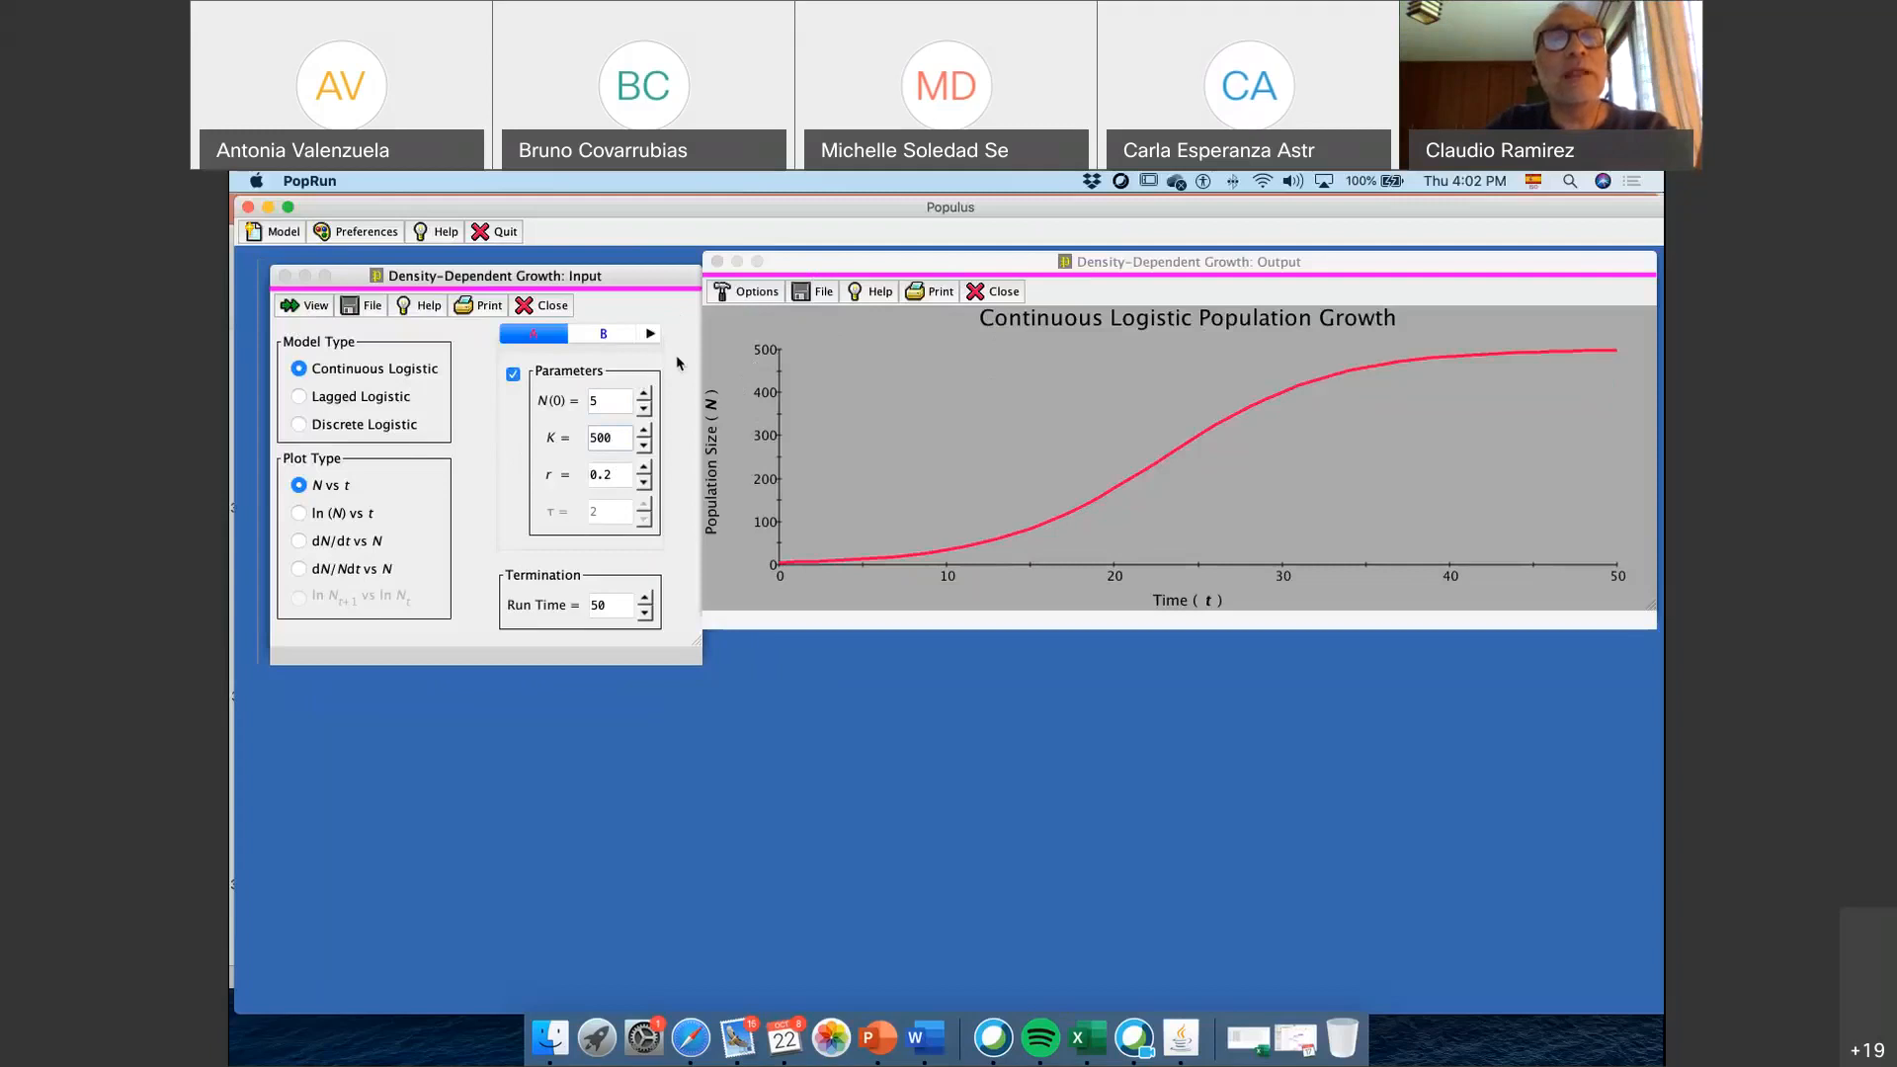
Include population B with r set to 0.4 in the Continuous Logistic plot, and return to population A's parameters
click(599, 336)
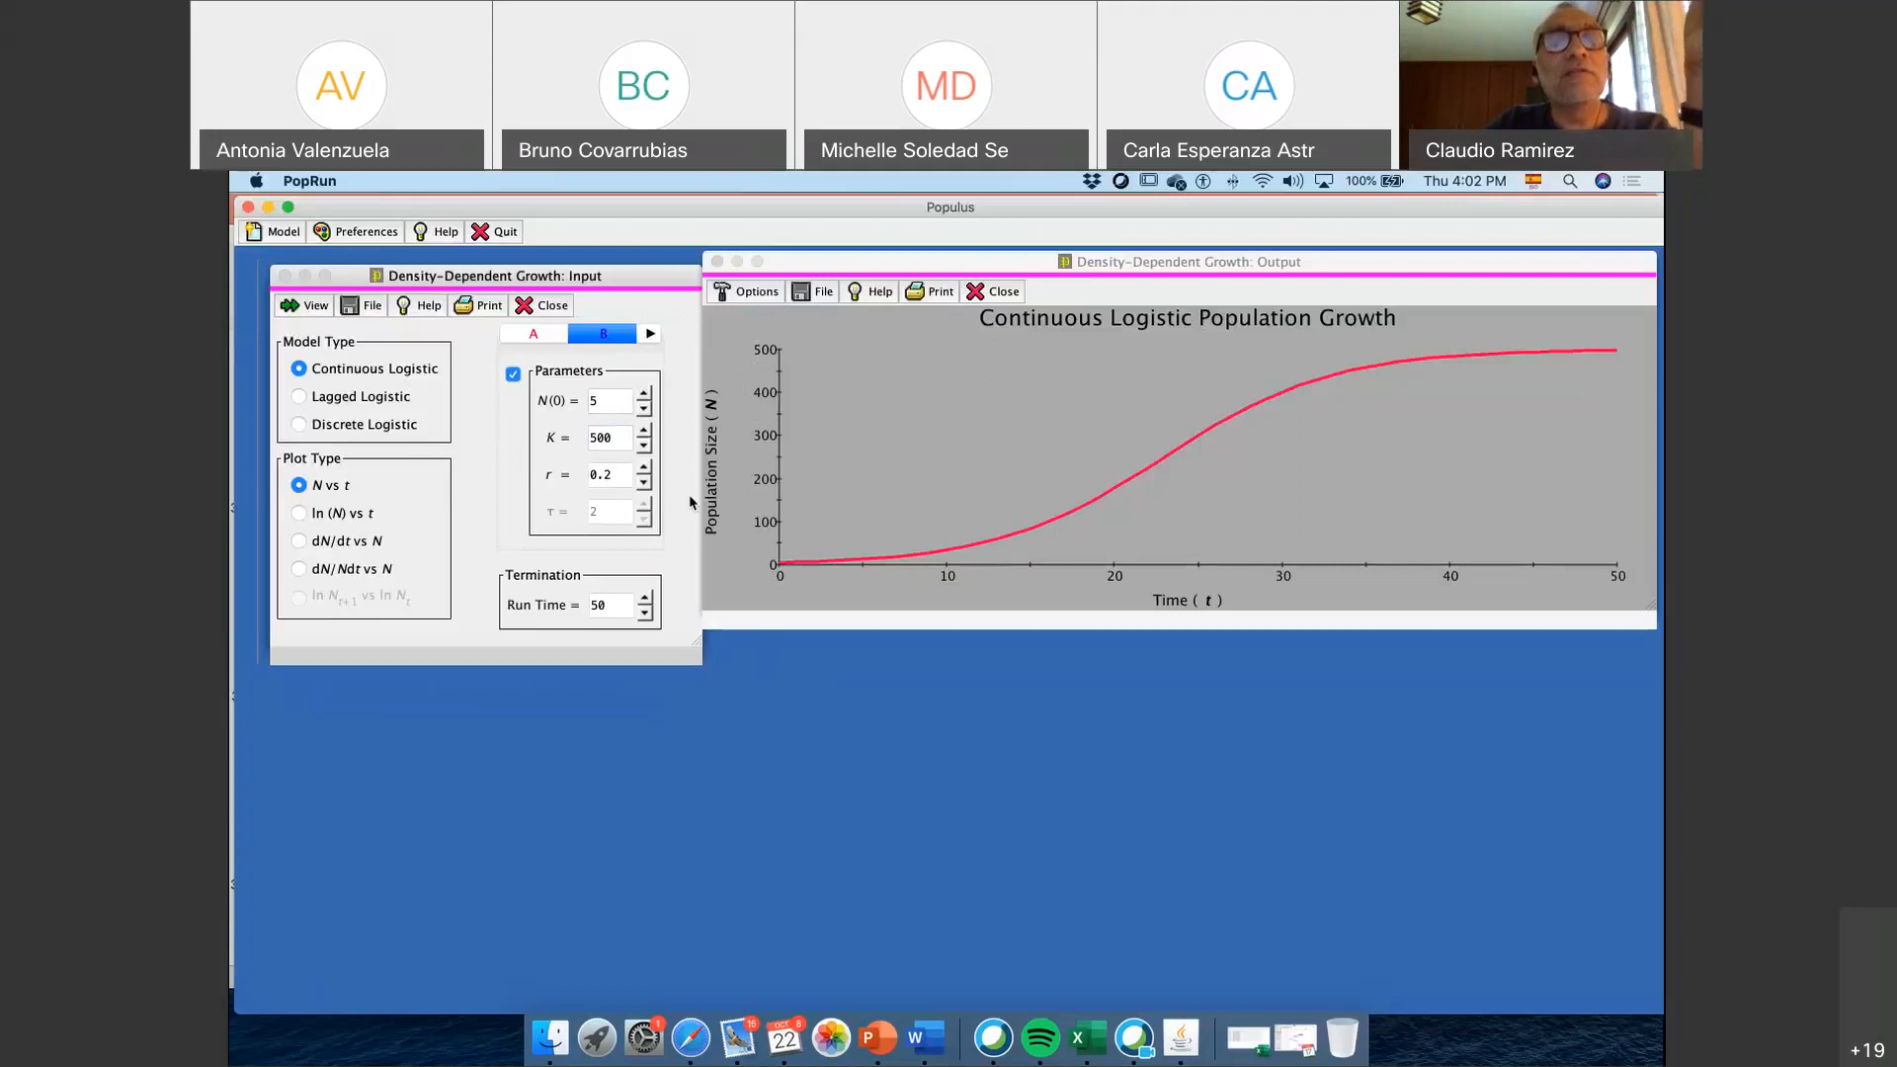
click(622, 476)
click(317, 307)
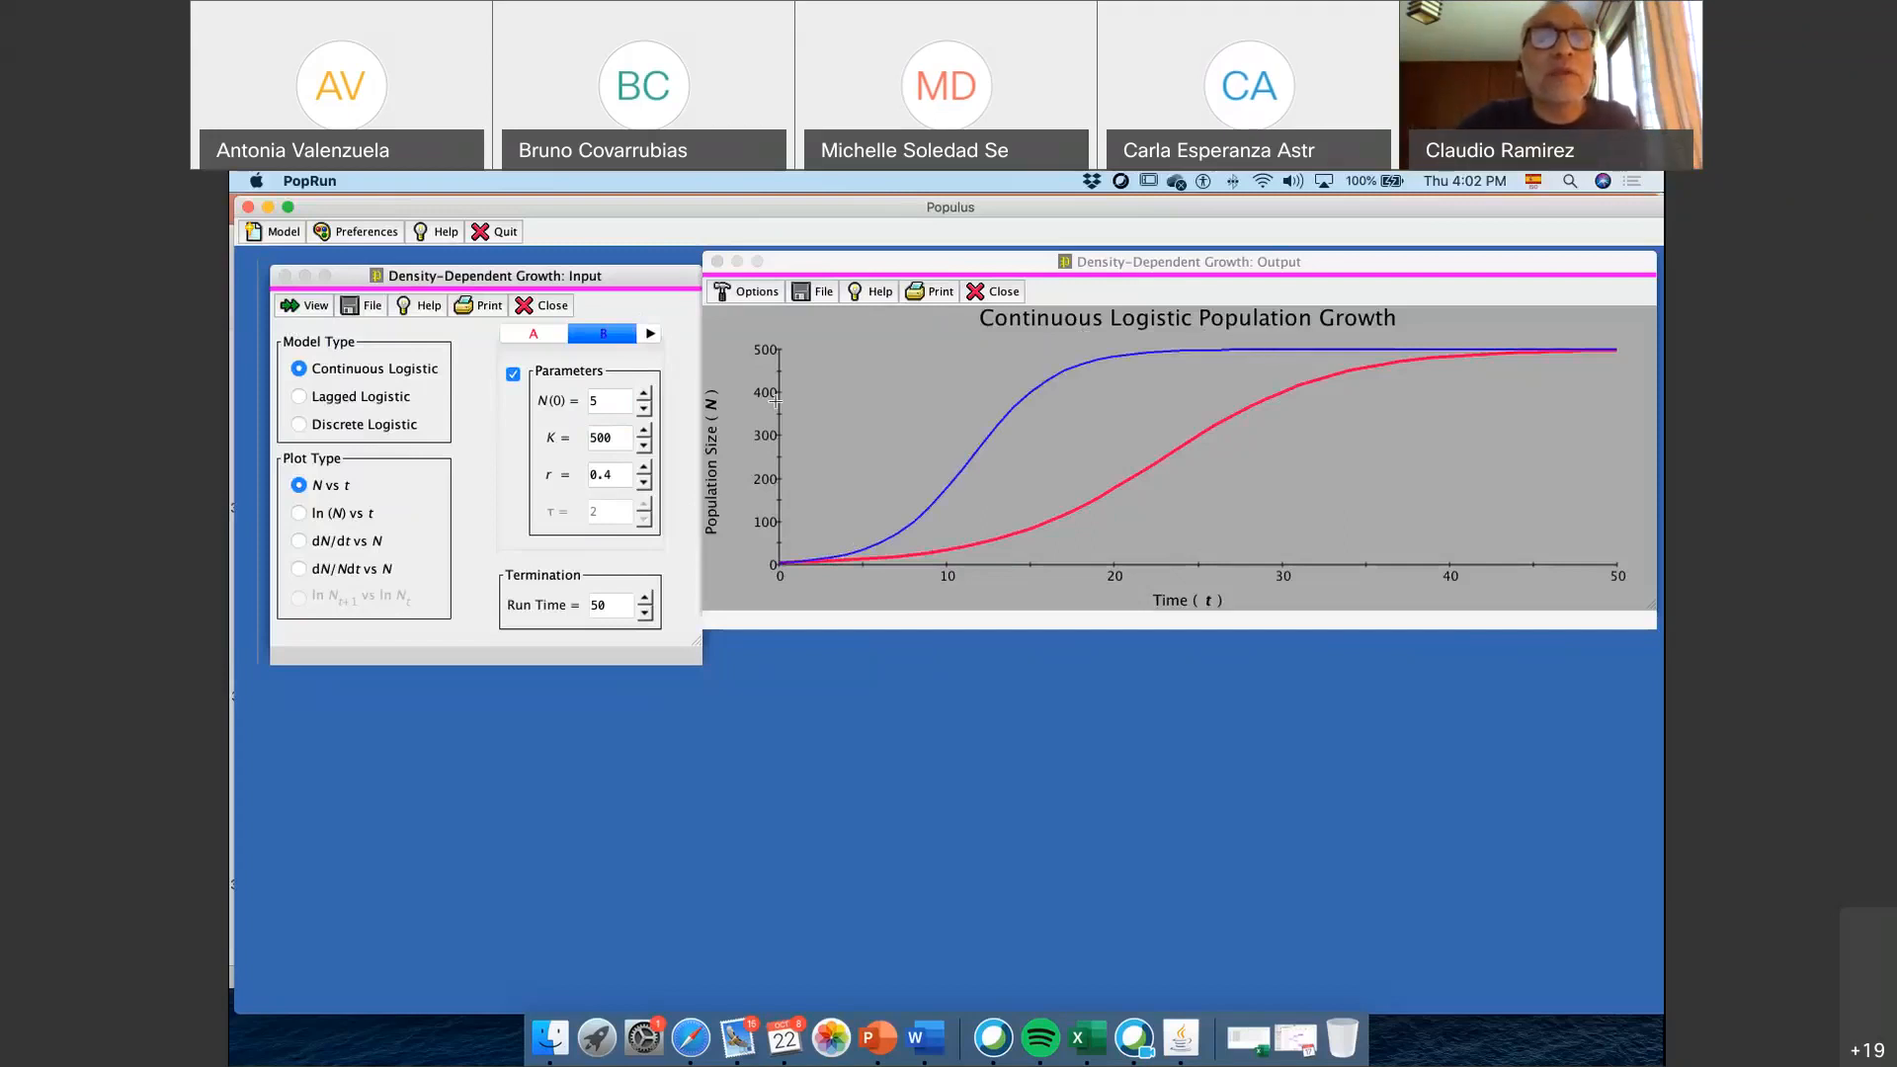
click(533, 334)
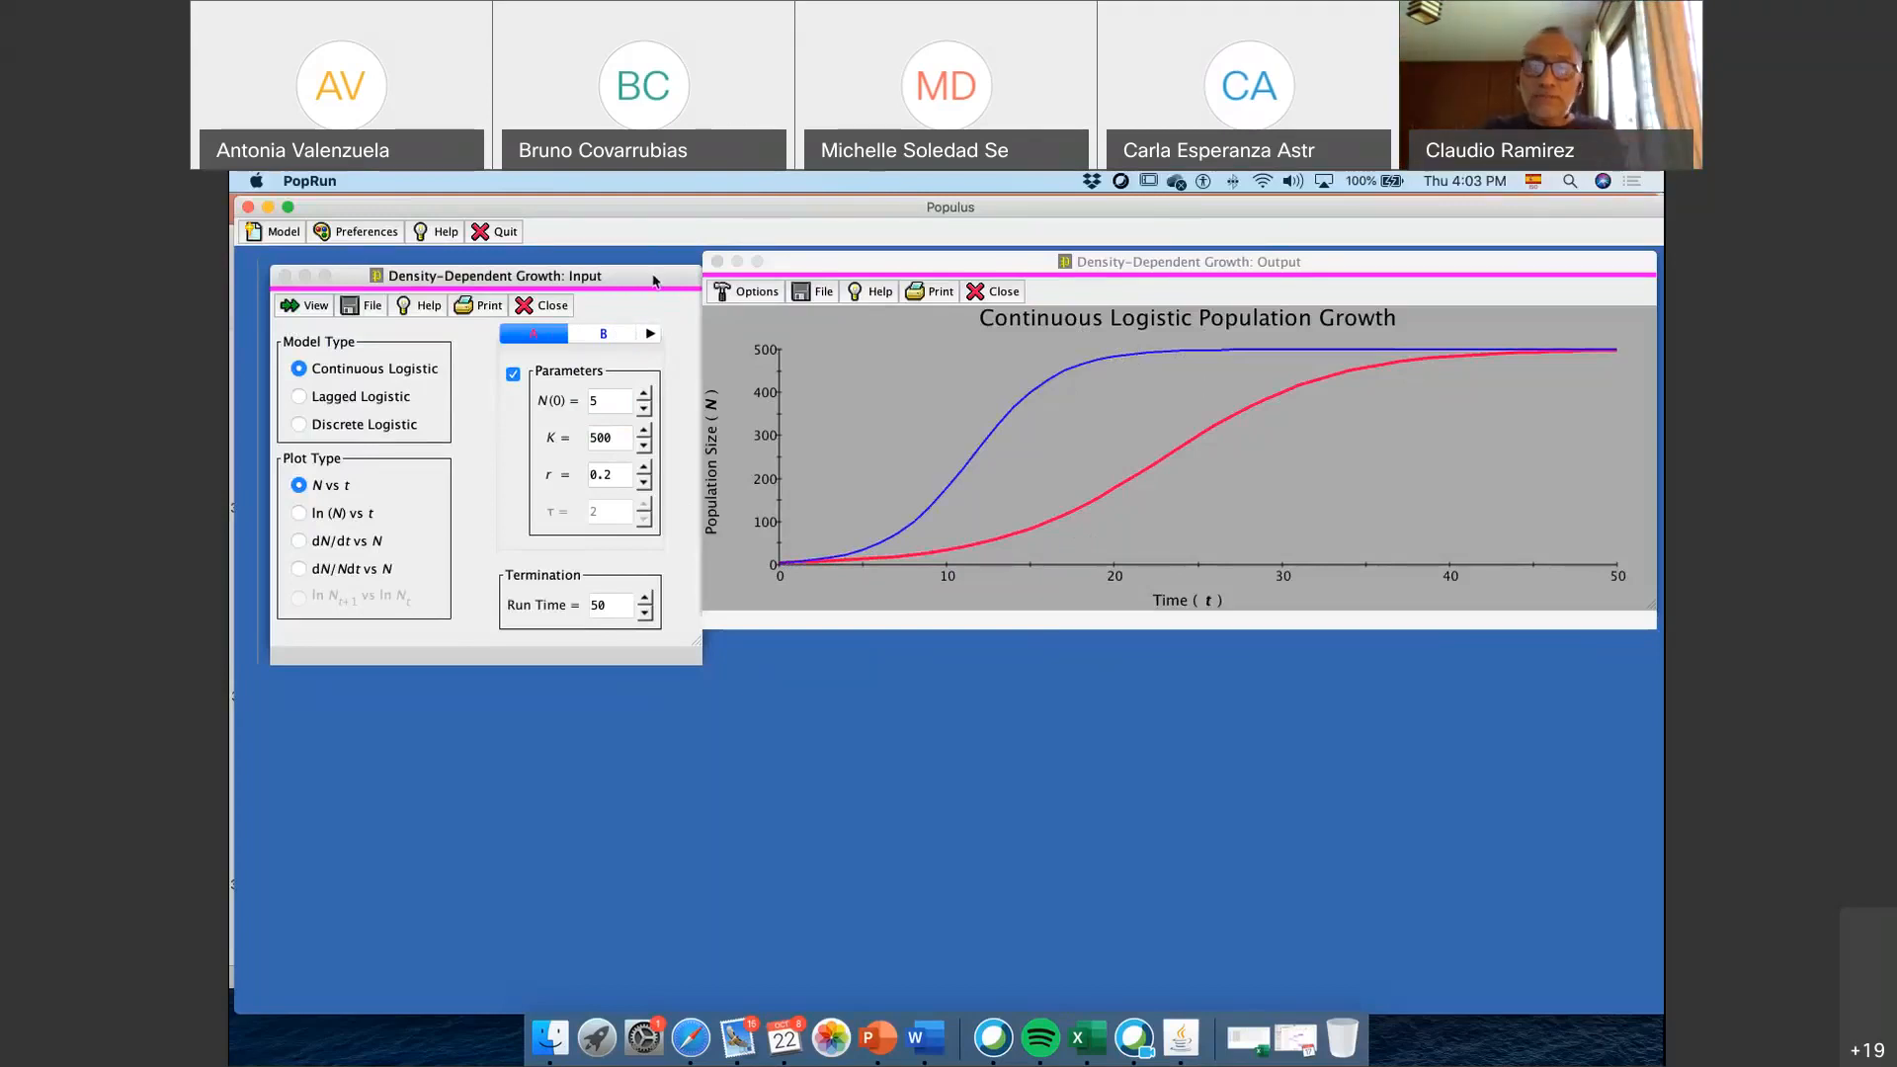
Rearrange the Density-Dependent Growth windows, shifting the input window away from the plot and moving the output window slightly lower
drag(653, 281, 632, 279)
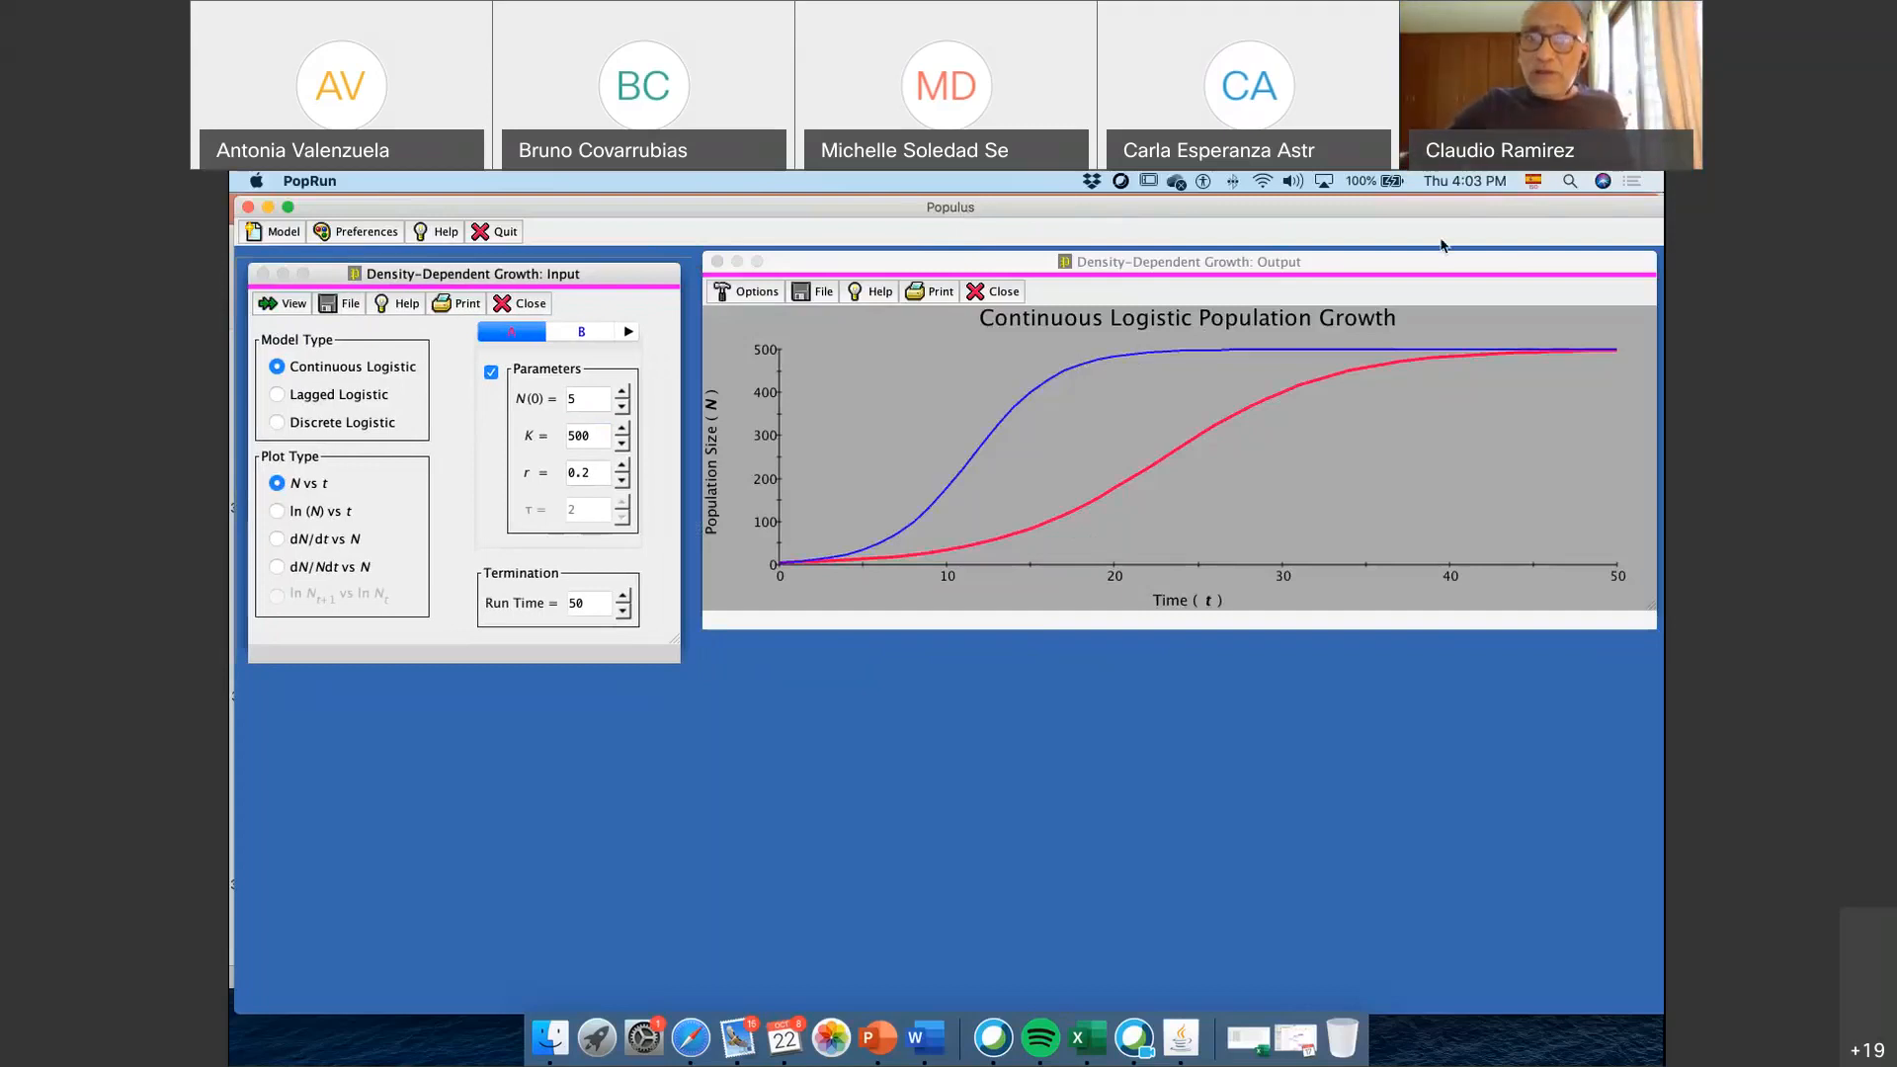
drag(1435, 266, 1371, 391)
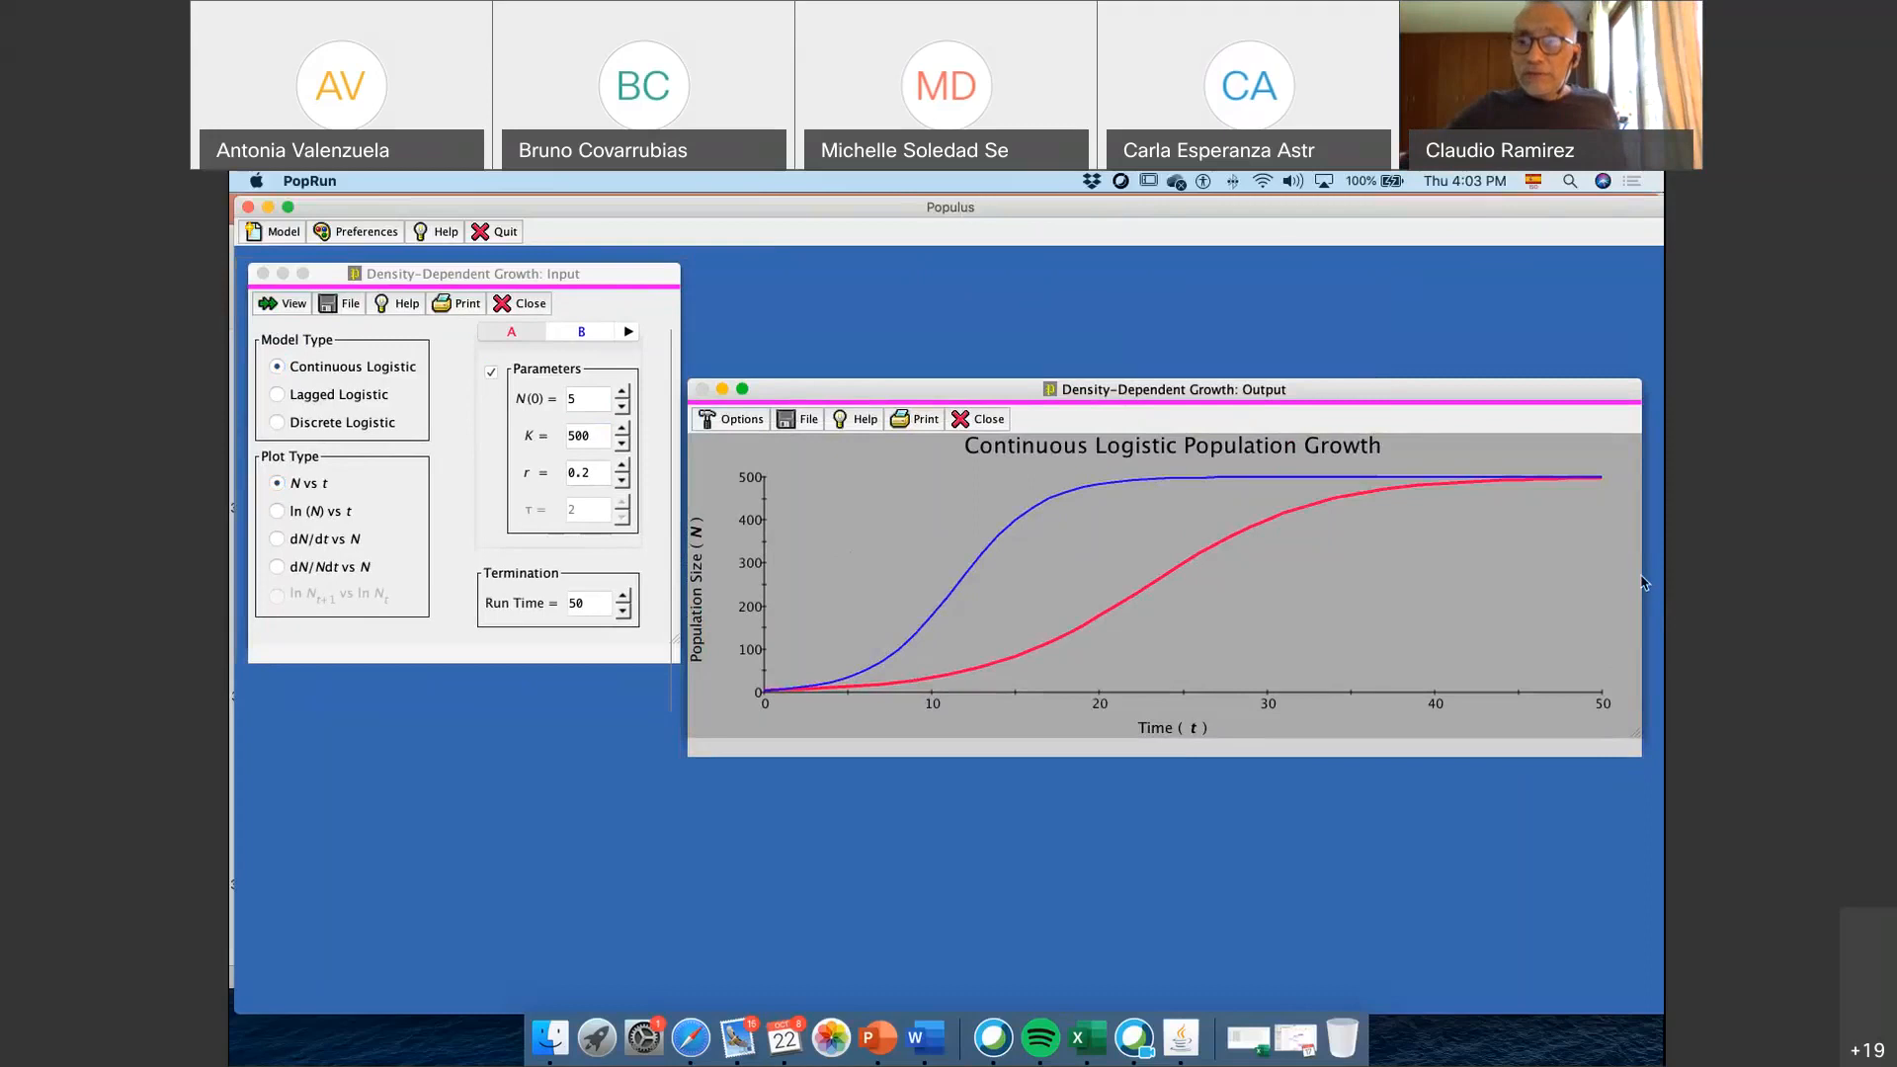
drag(1370, 397, 1376, 372)
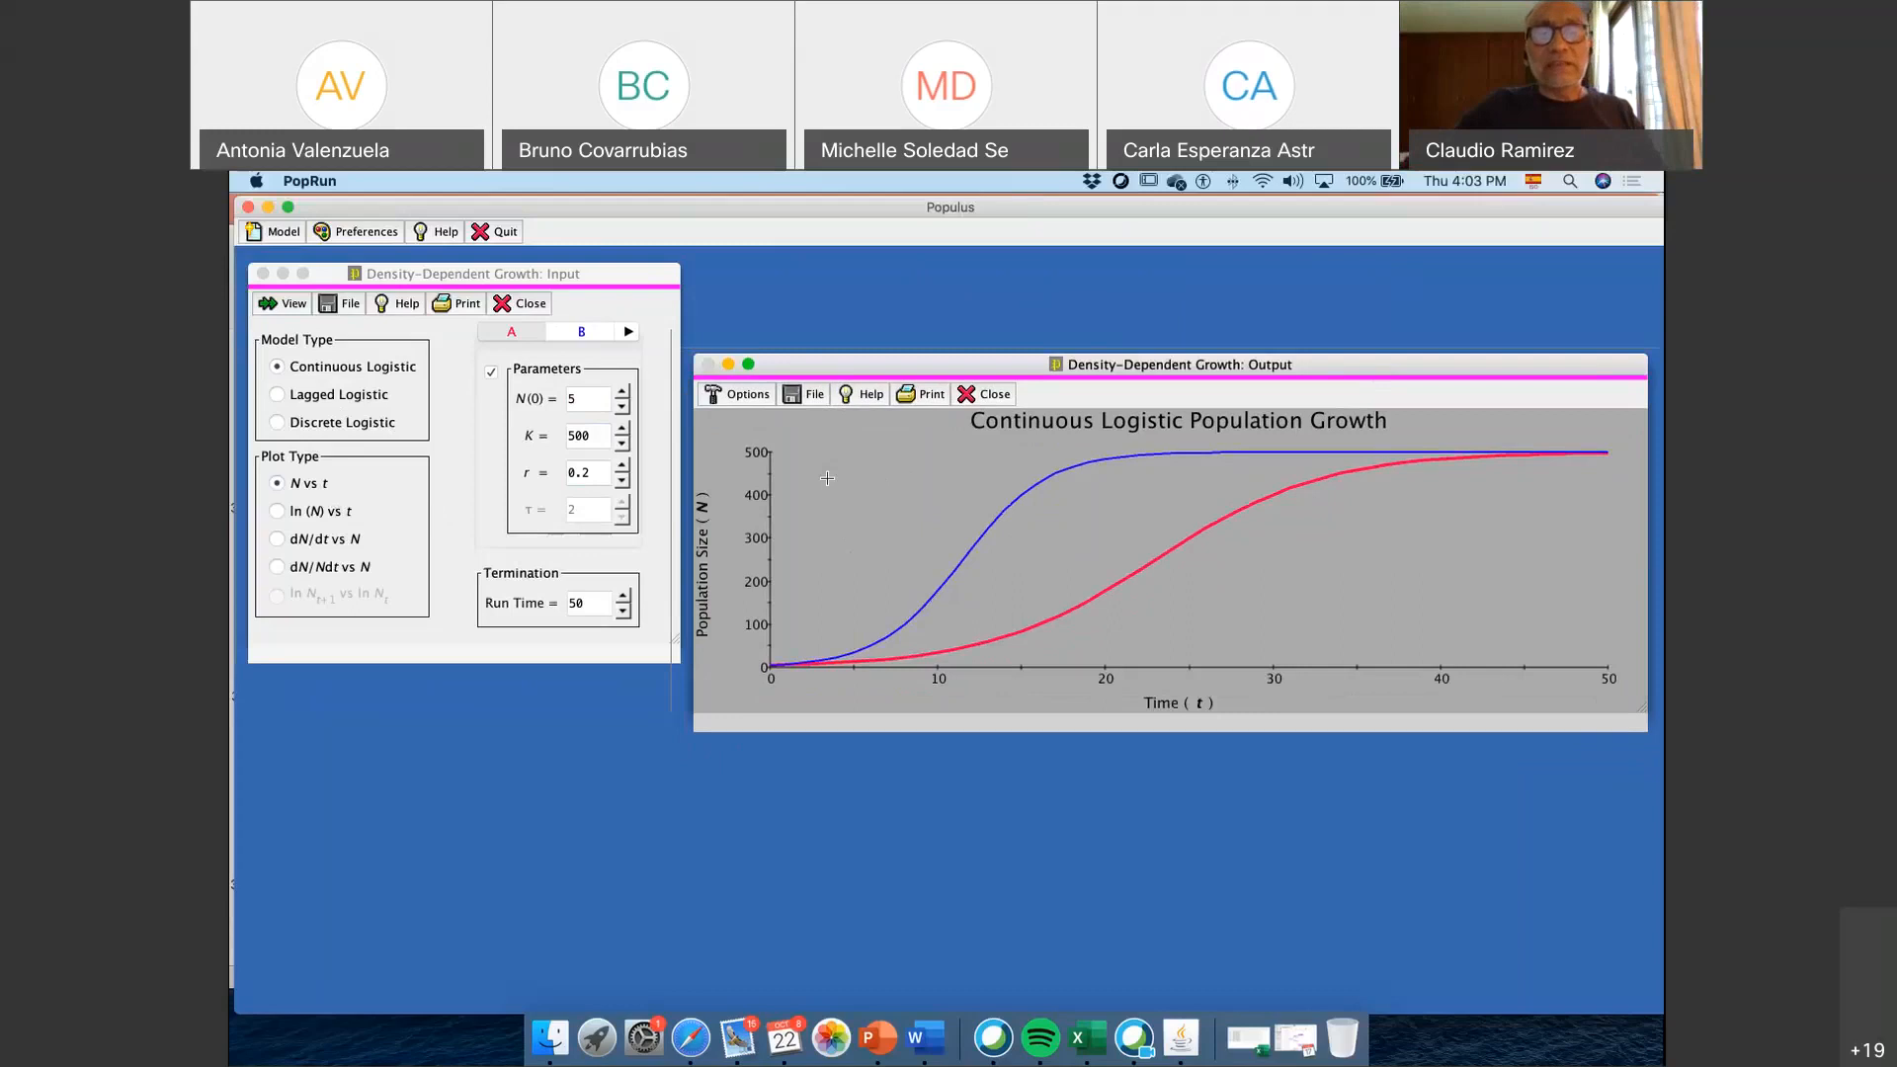
Compare the ln(N) vs t and N vs t plots of both populations, and set the plot type to dN/dt vs N
click(326, 514)
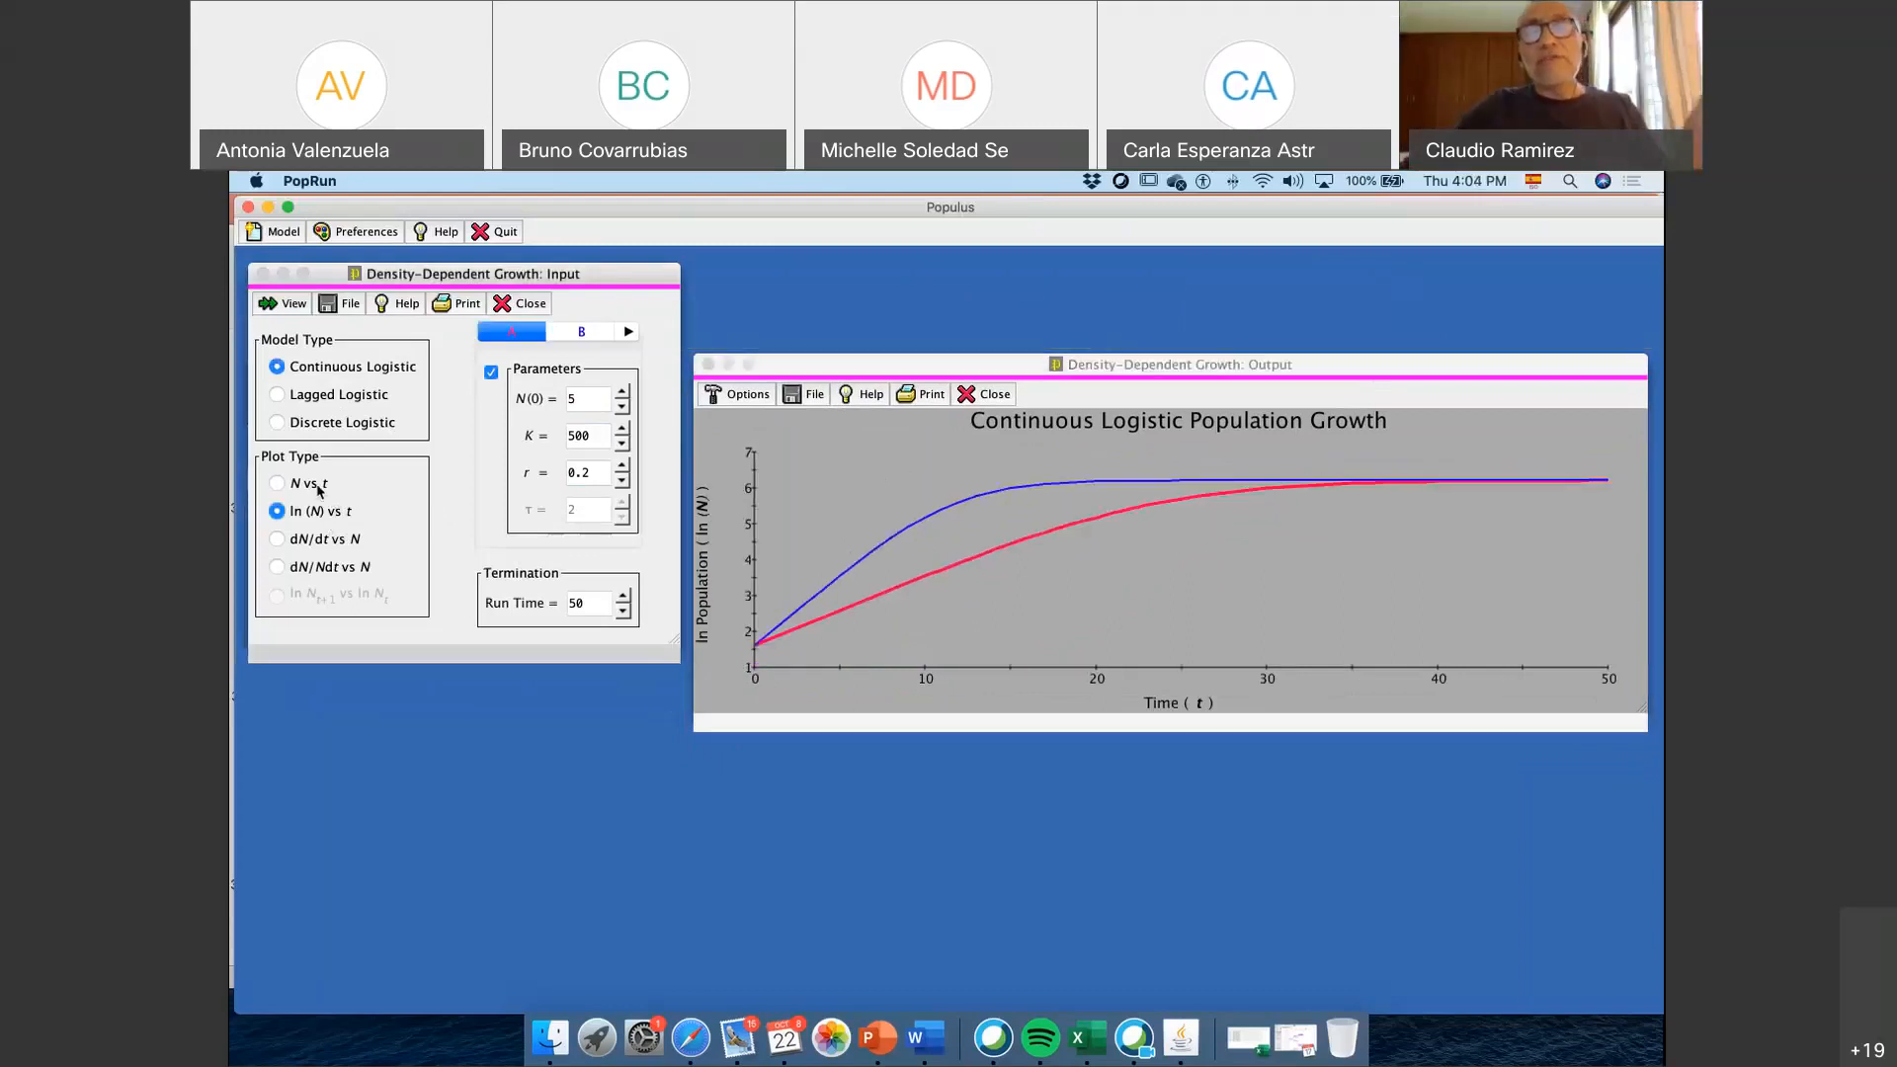
click(308, 483)
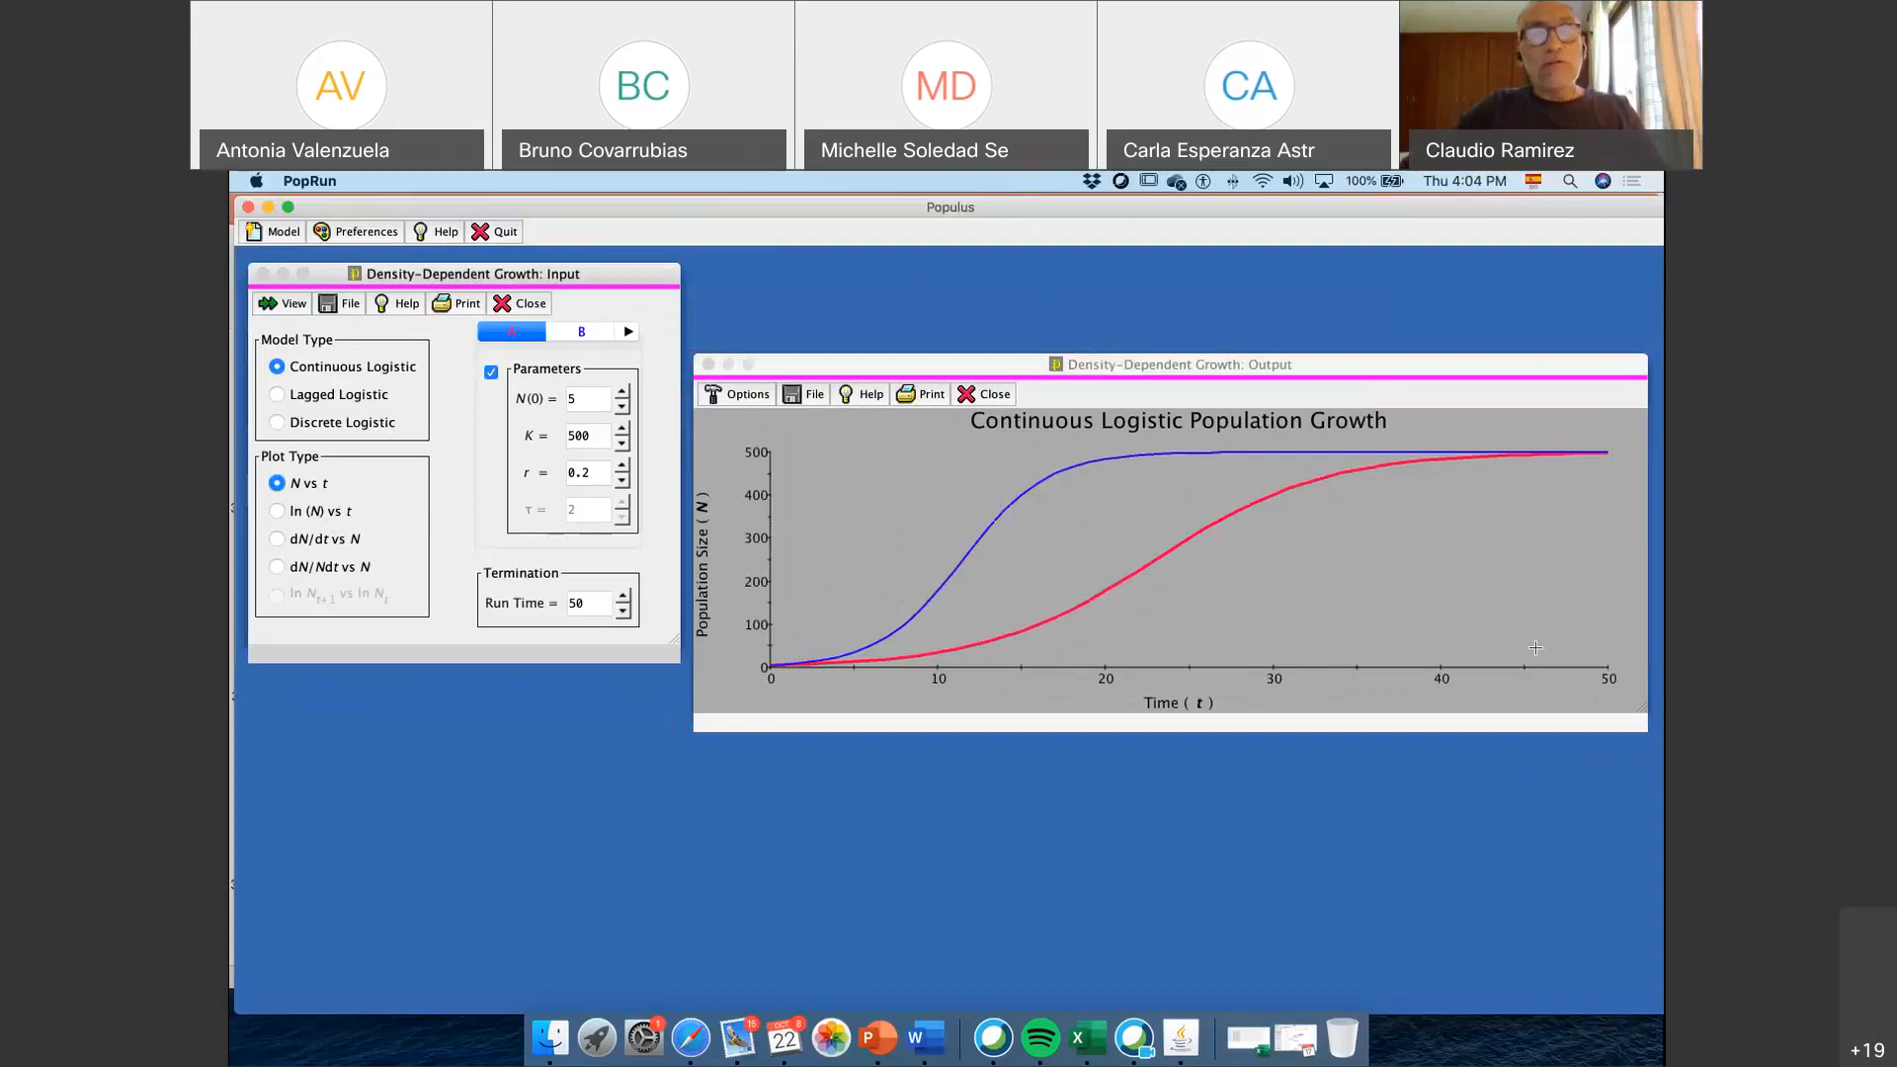
click(326, 513)
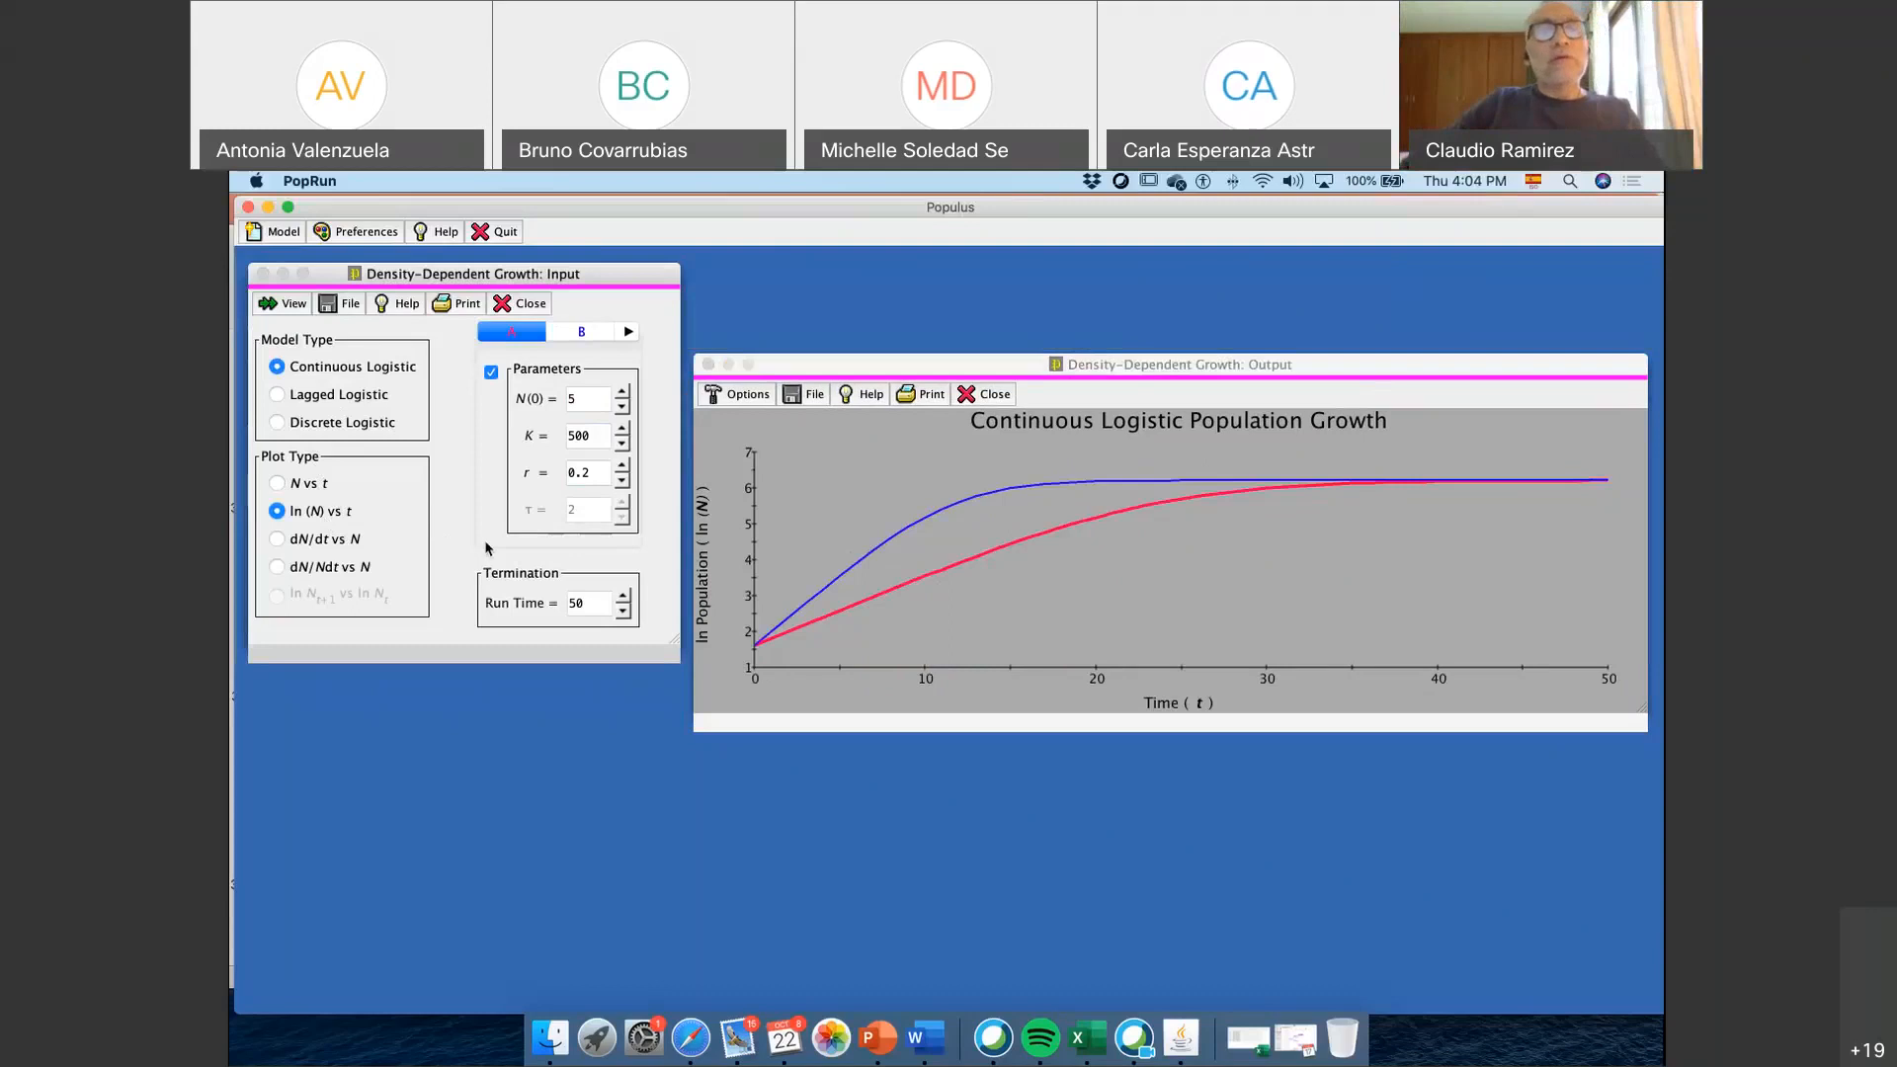
click(339, 541)
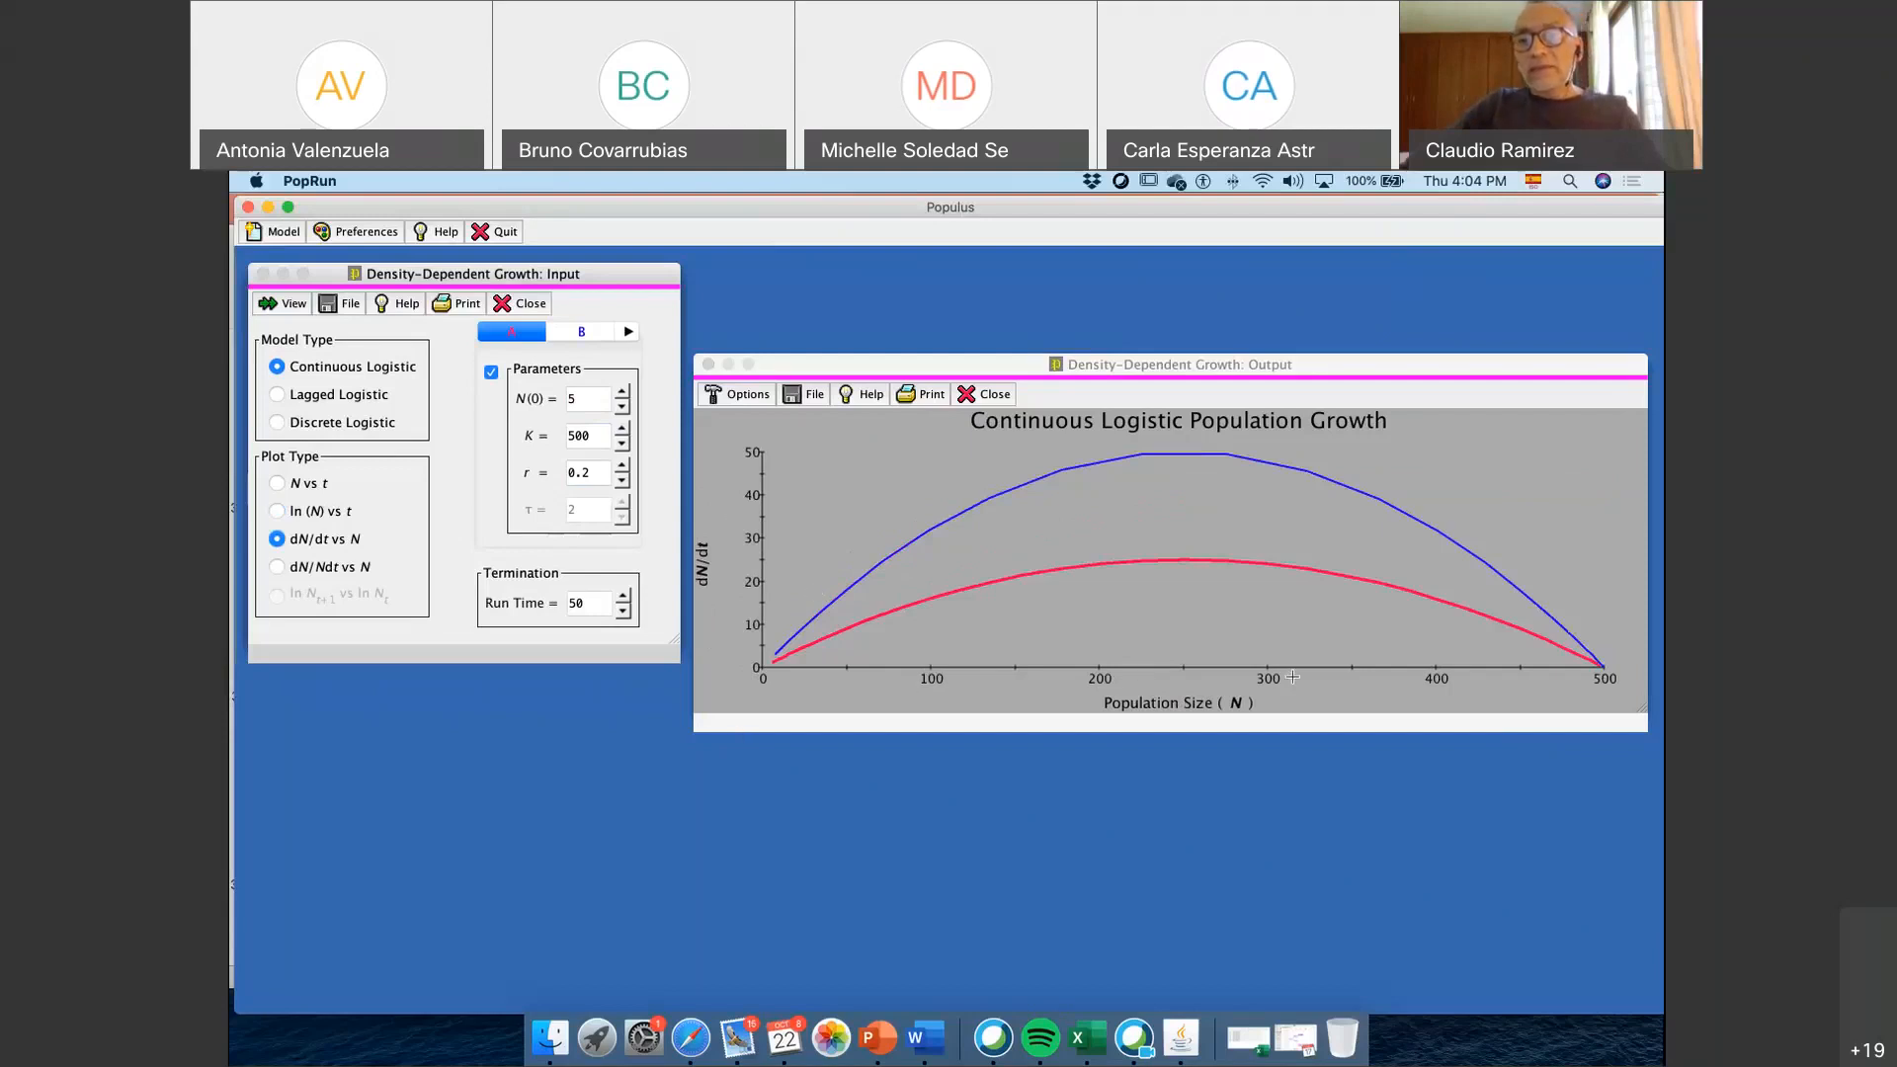
Switch to PowerPoint and show slide 37 on sustainable fishing at K/2 with the "Anchoveta peruana" catch graph
click(897, 1048)
scroll(390, 751, down, 5)
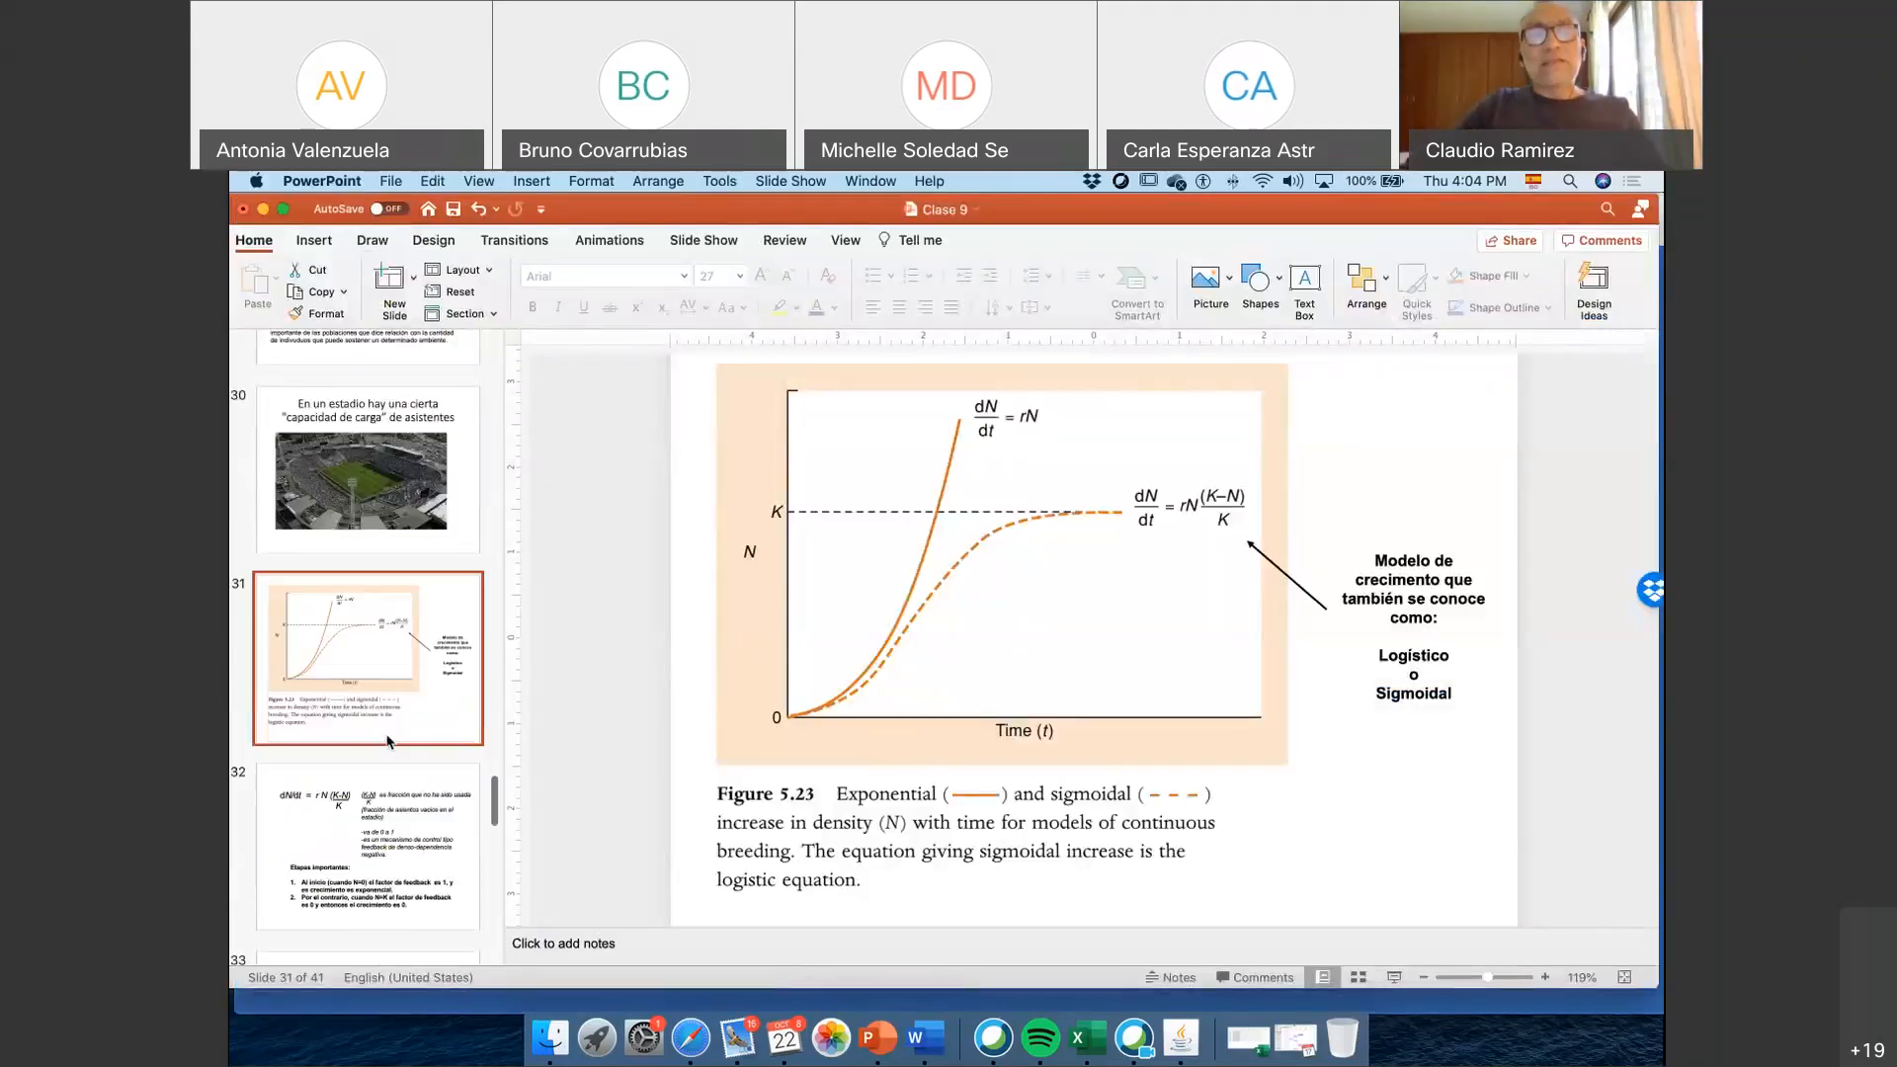
scroll(391, 736, down, 2)
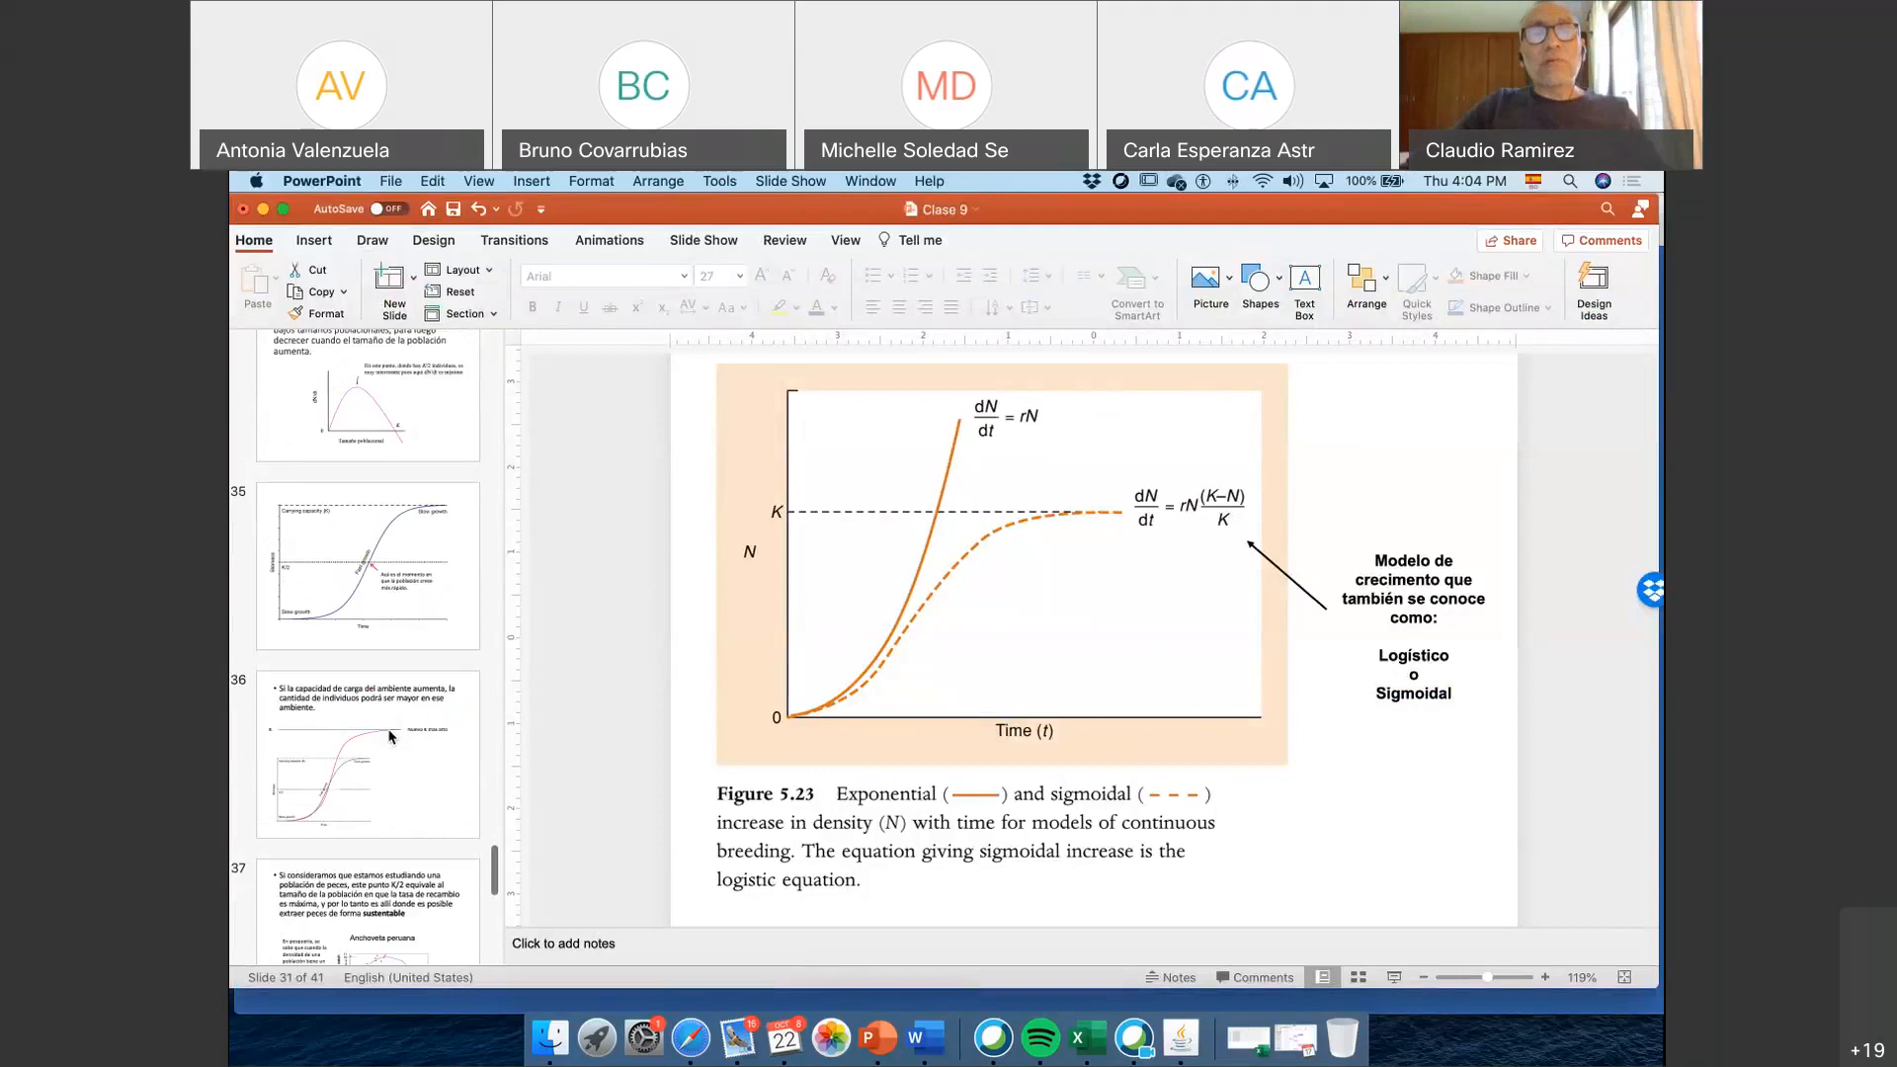
scroll(392, 736, down, 2)
scroll(391, 736, down, 6)
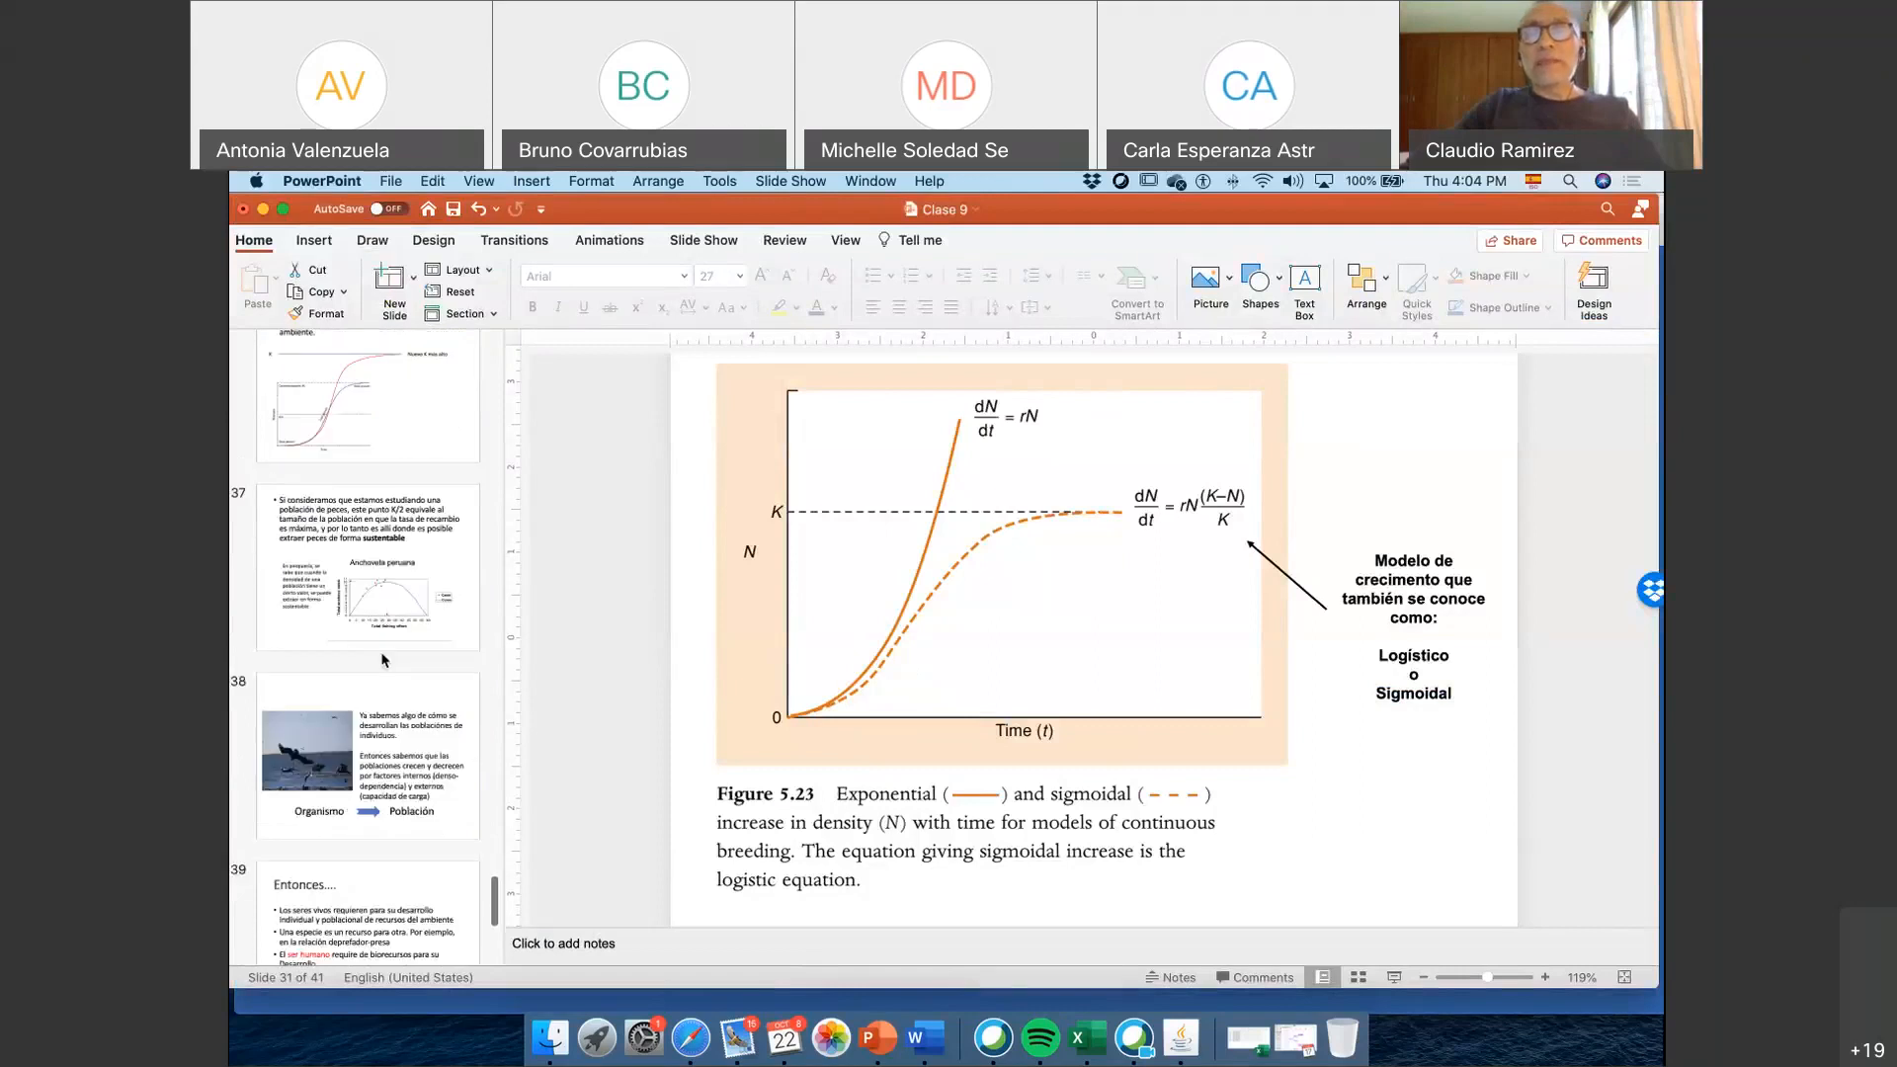
click(383, 656)
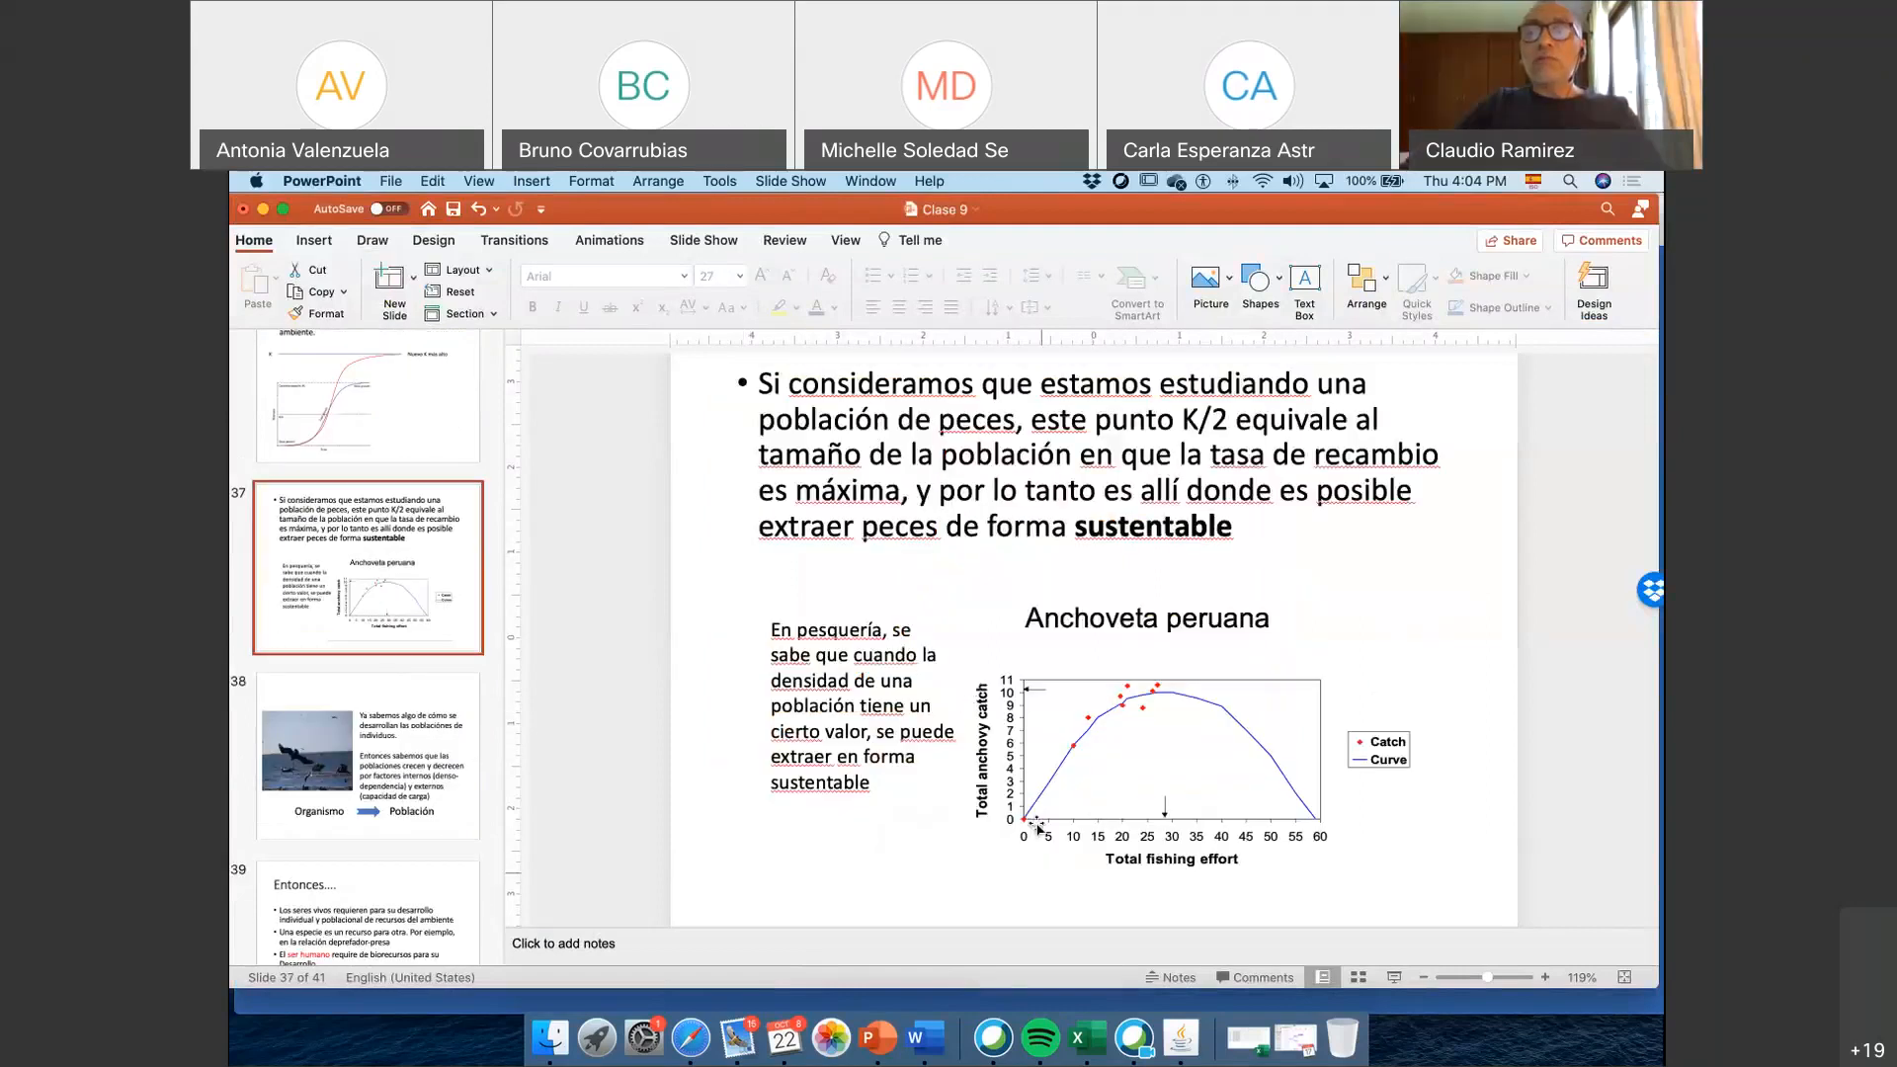